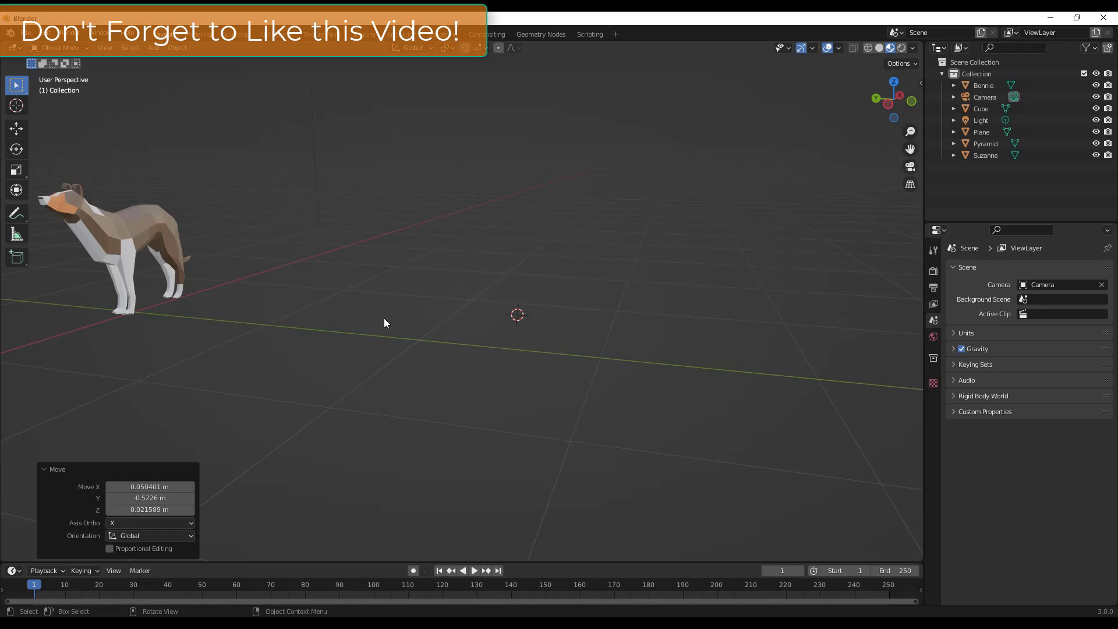
Add a mesh cube at the 3D cursor
middle_drag(417, 331, 431, 334)
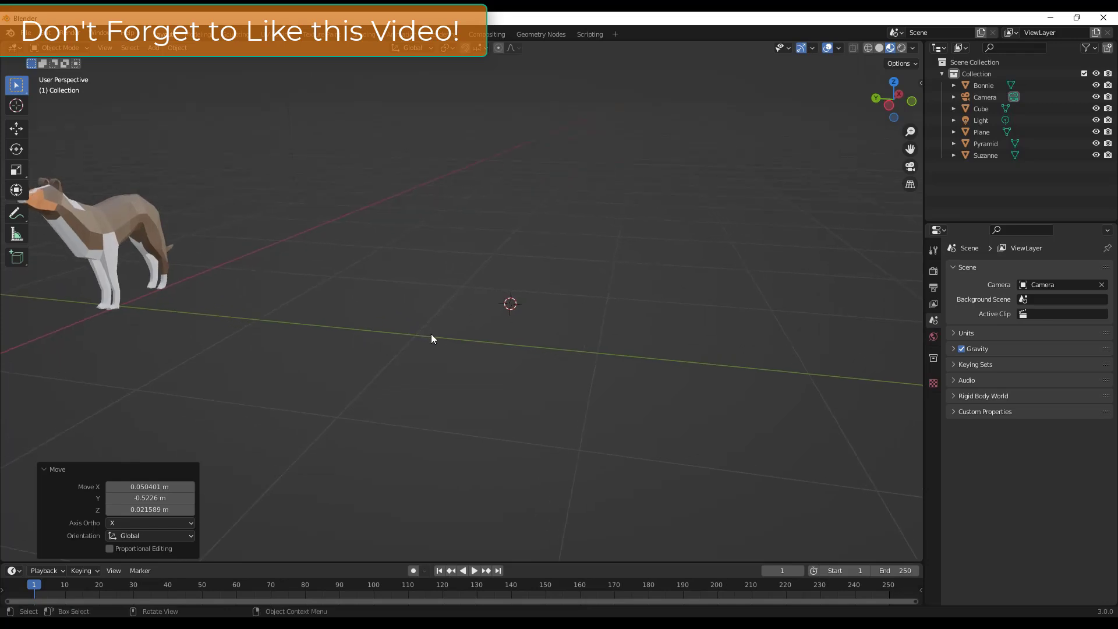
key(shift+a)
mouse_move(442, 331)
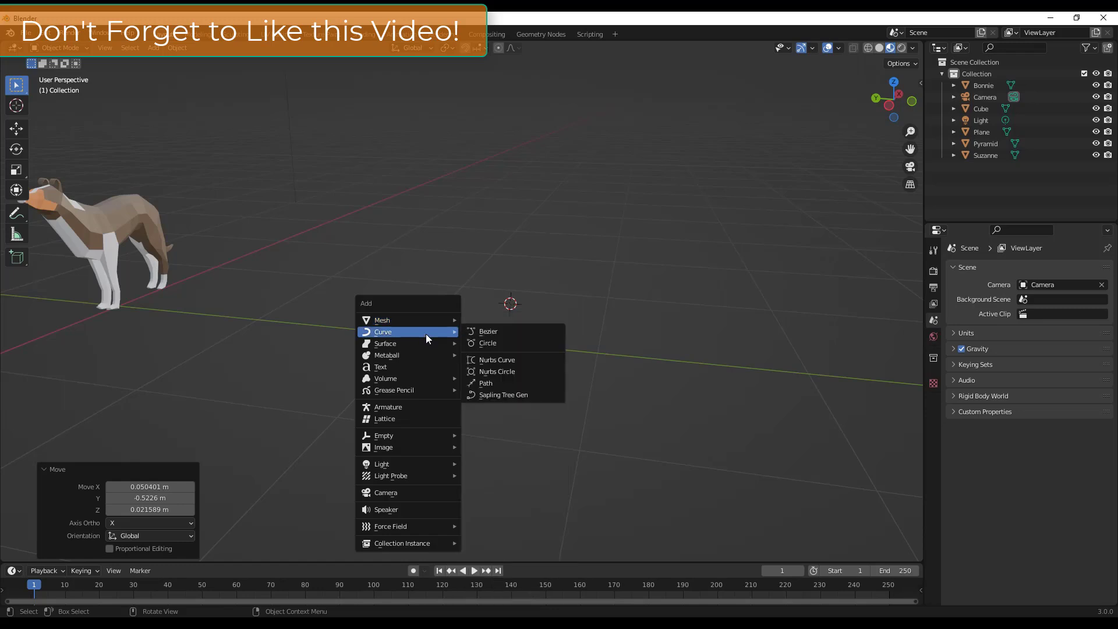
key(shift+a)
mouse_move(453, 302)
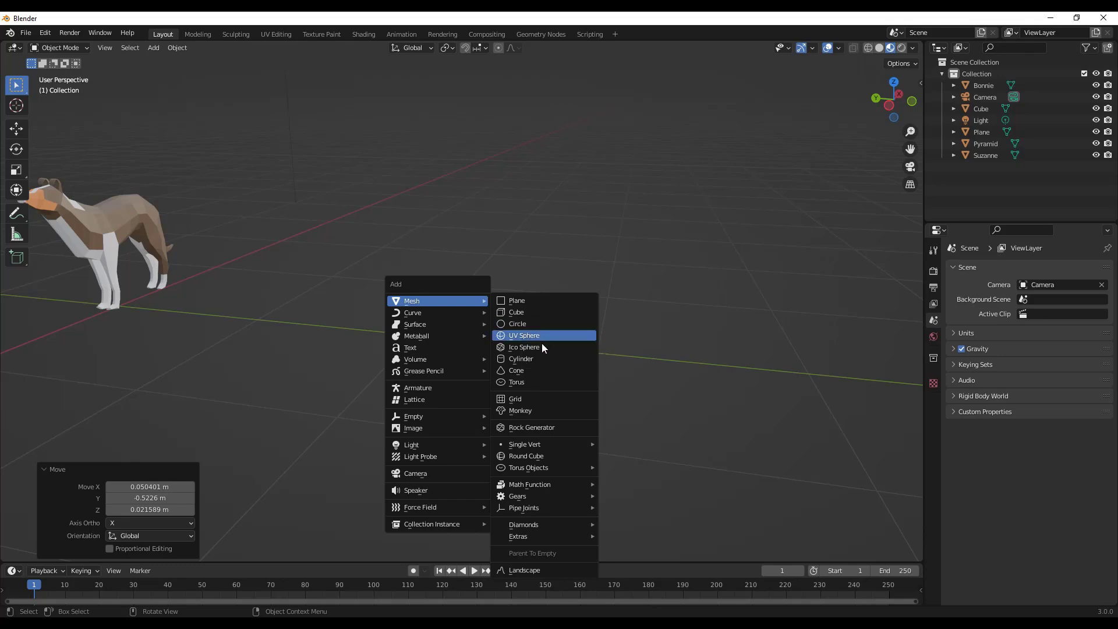
click(516, 312)
scroll(524, 313, down, 4)
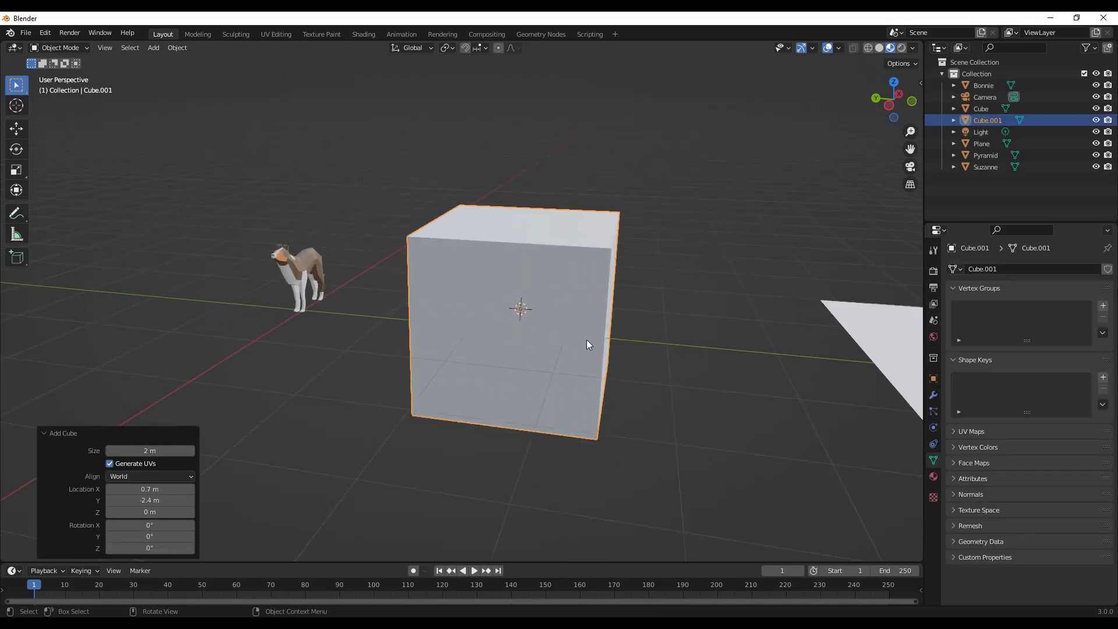
Scale the new cube down and move it along the Y axis toward the dog model
key(s)
click(564, 326)
key(g)
key(y)
click(431, 303)
Try to move one upper corner vertex of the cube in Edit Mode, then return to Object Mode
scroll(430, 300, up, 2)
scroll(431, 294, up, 1)
key(Tab)
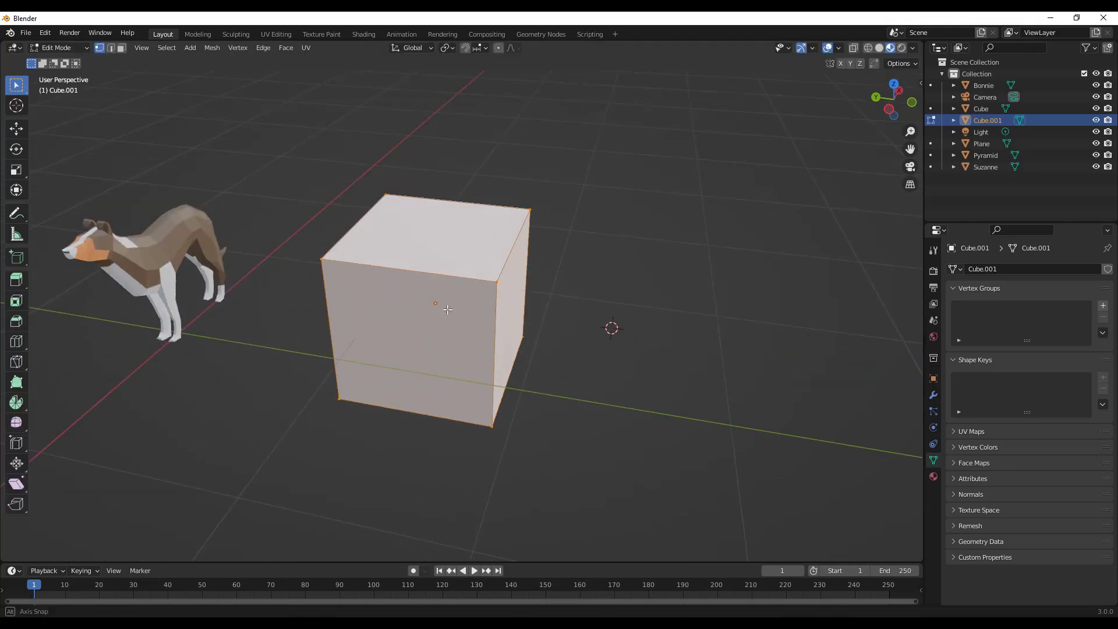
middle_drag(390, 221, 312, 254)
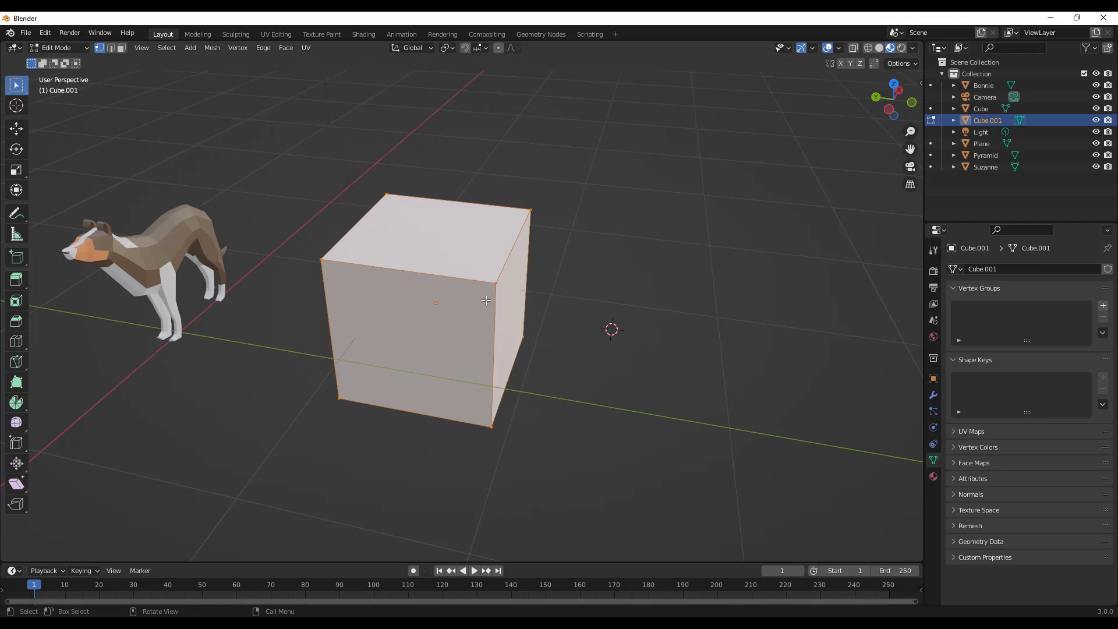
click(321, 259)
key(g)
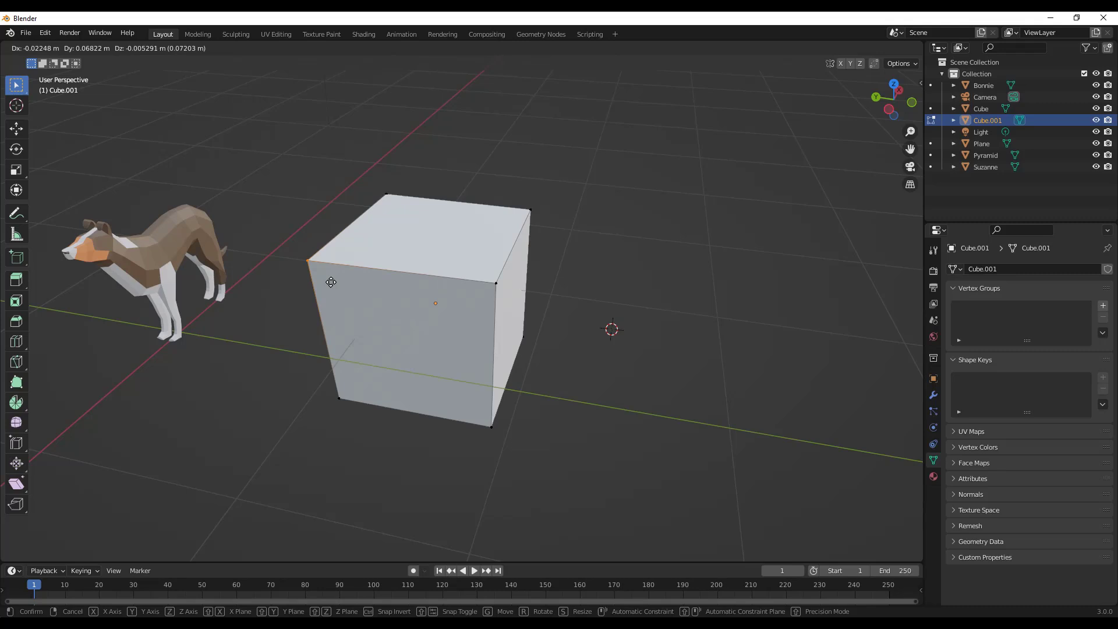
key(Escape)
scroll(332, 259, down, 2)
key(Tab)
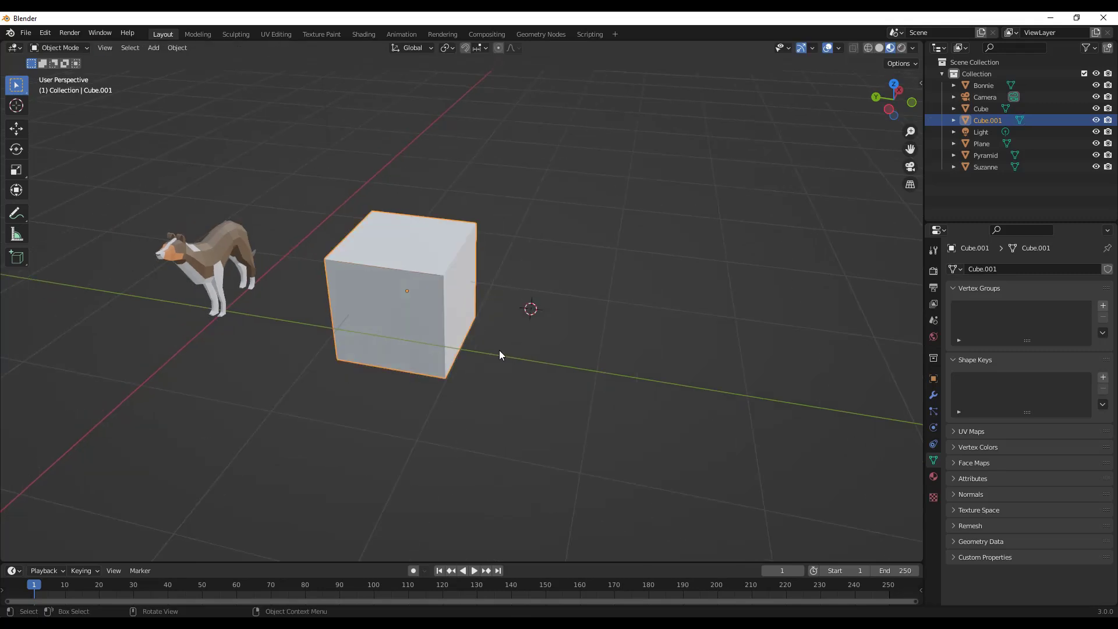
Add a Bezier curve and move it into the open space beside the cube
key(shift+a)
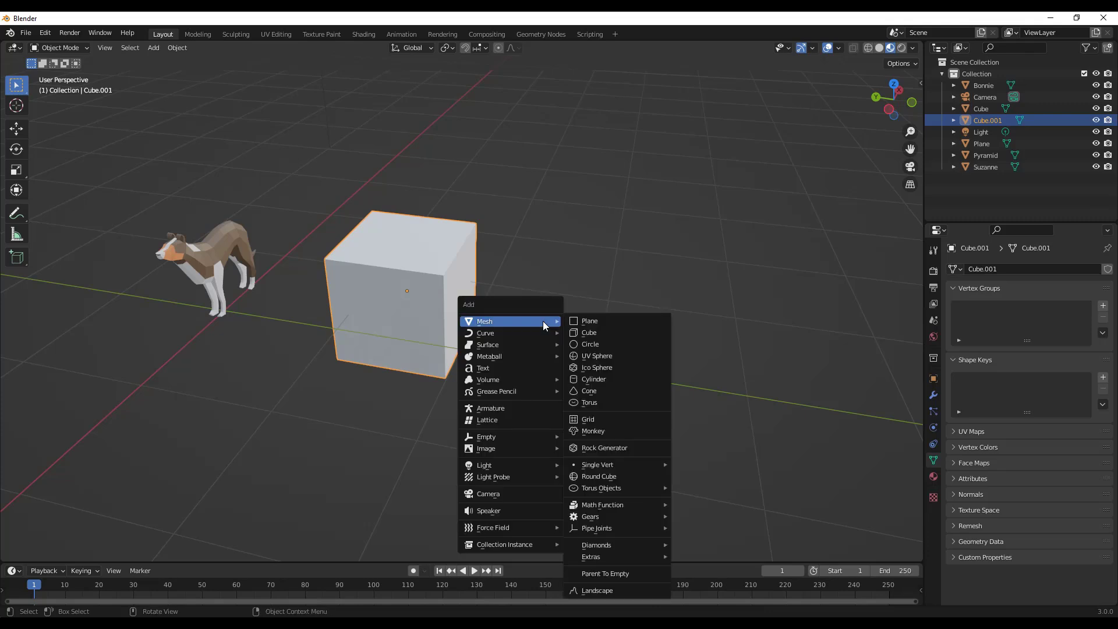
mouse_move(516, 330)
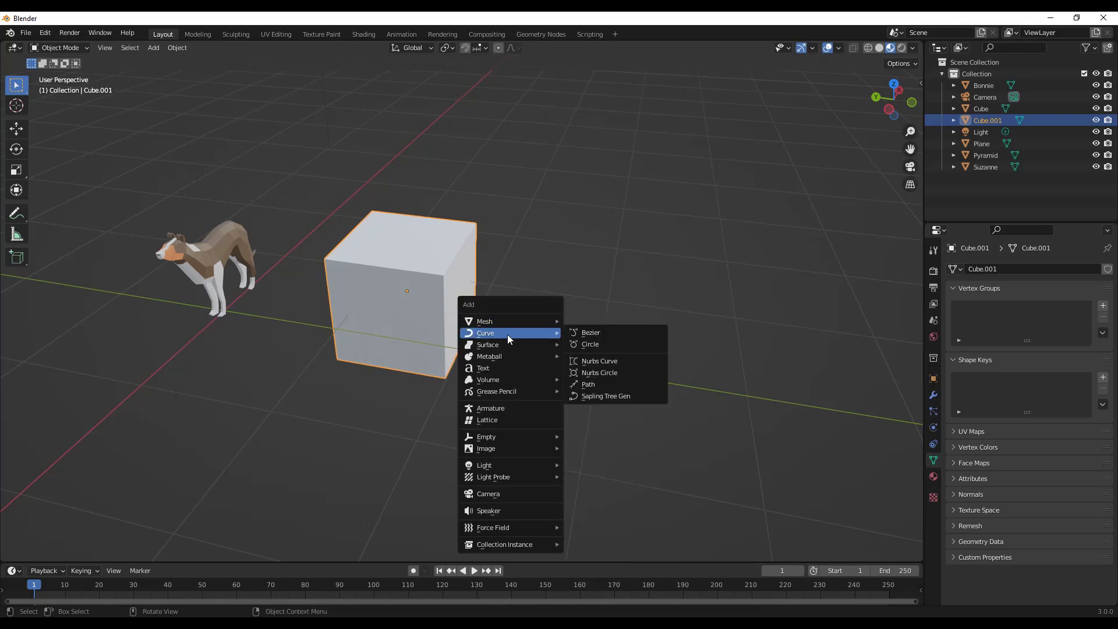
click(612, 333)
key(g)
click(664, 362)
mouse_move(664, 362)
middle_down()
mouse_move(735, 348)
mouse_move(663, 357)
middle_up()
In Edit Mode, move the curve's far end control point in the XY plane by about 0.27 m in X and -0.79 m in Y
key(Tab)
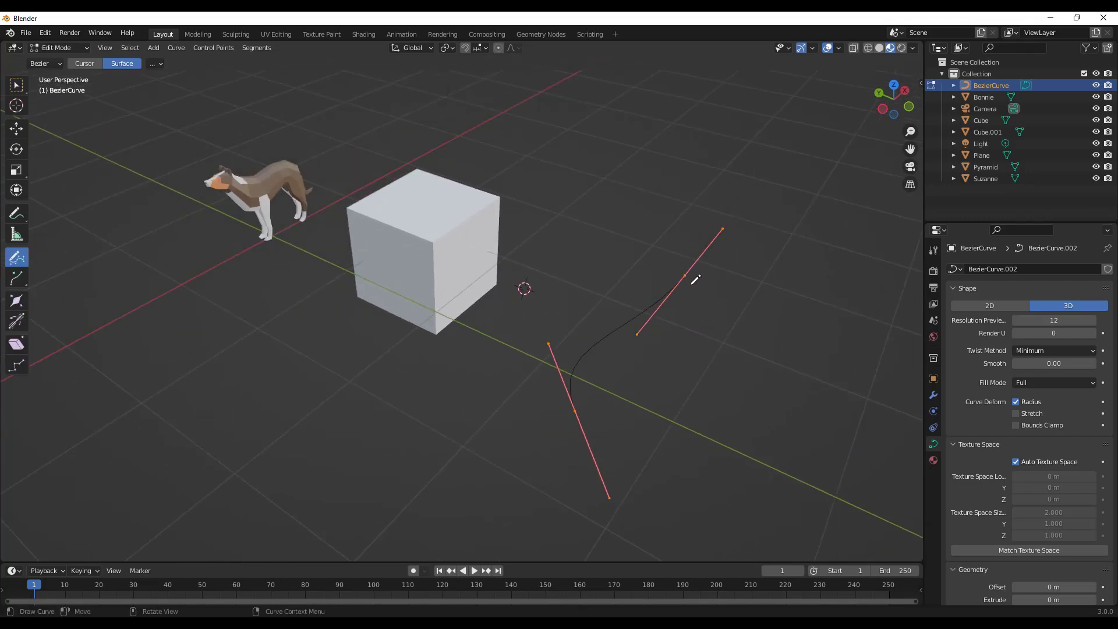
click(16, 84)
drag(622, 239, 757, 332)
middle_drag(756, 332, 711, 350)
key(g)
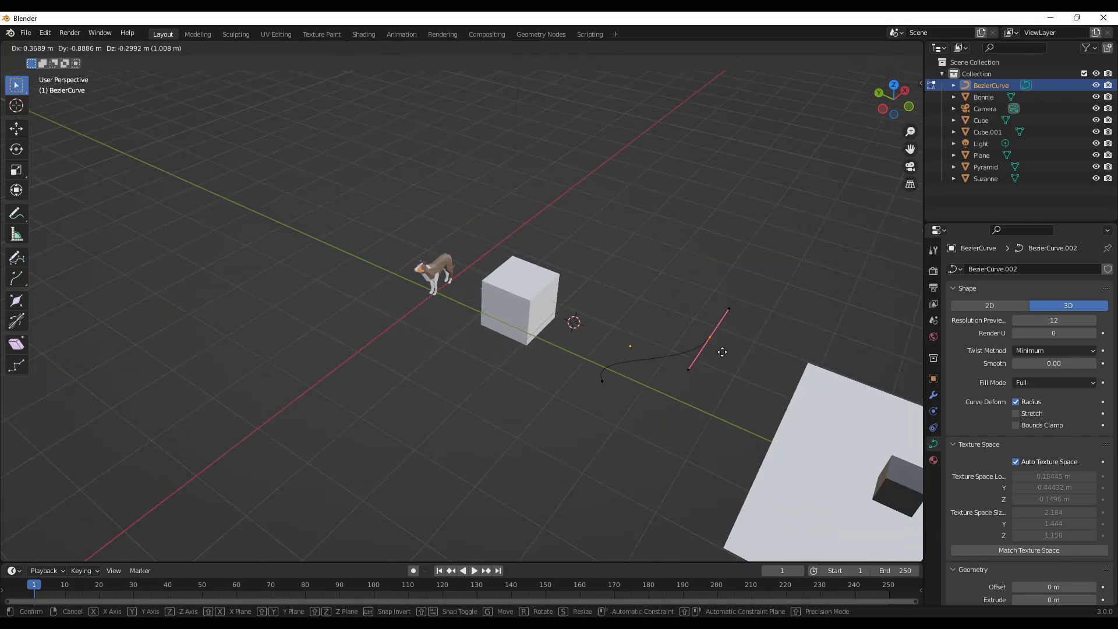
key(shift+z)
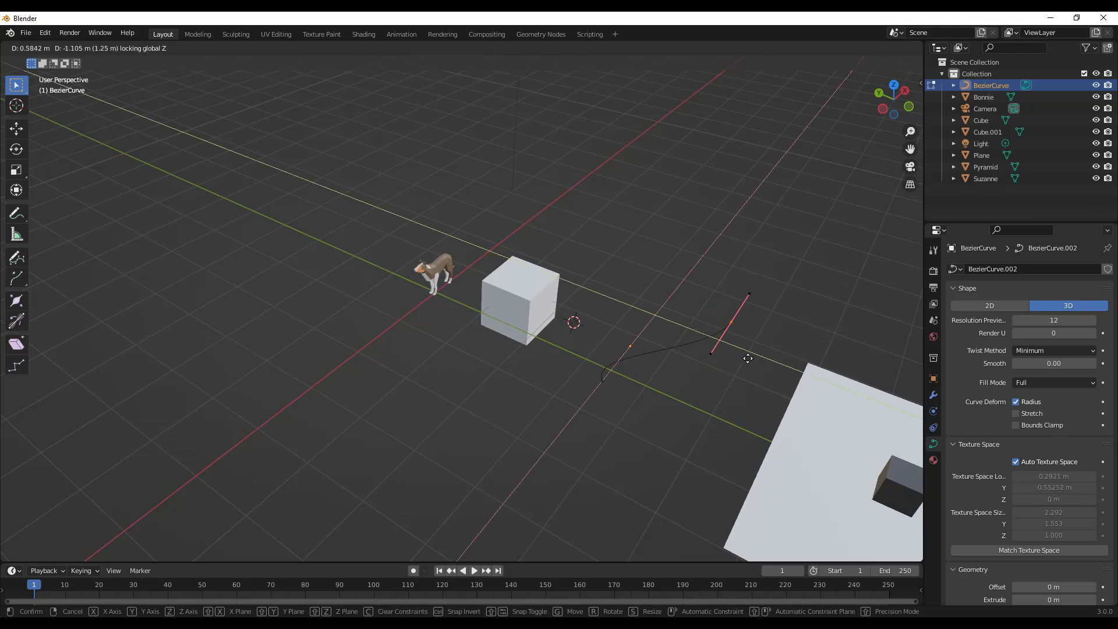
click(690, 370)
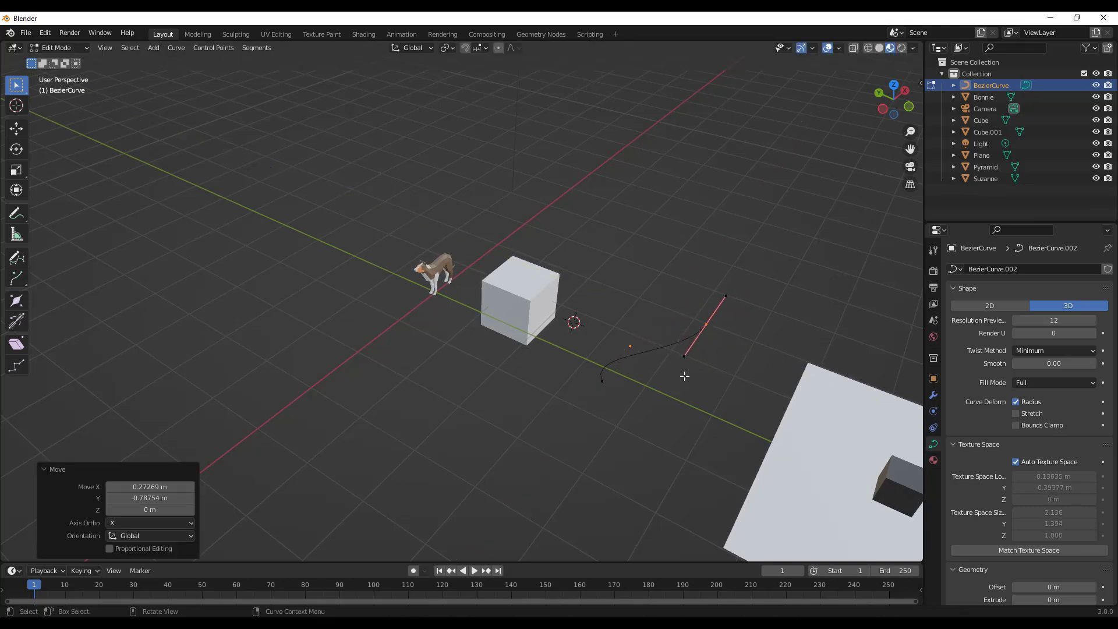
Rotate the curve's far end control point around the Z axis to bend the curve
scroll(701, 366, up, 5)
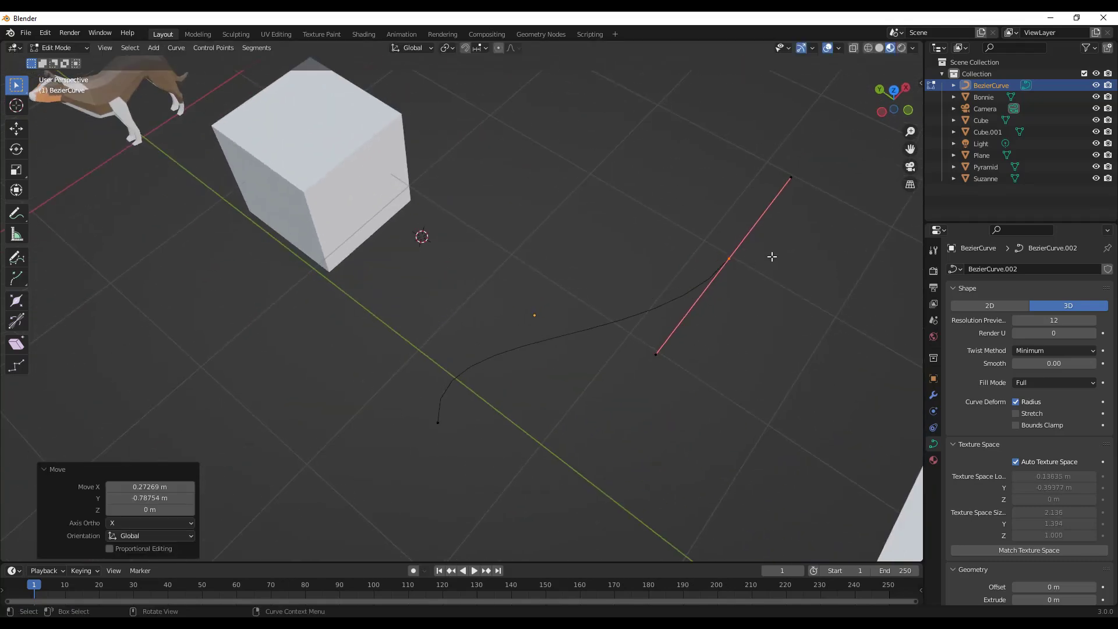
key(r)
key(z)
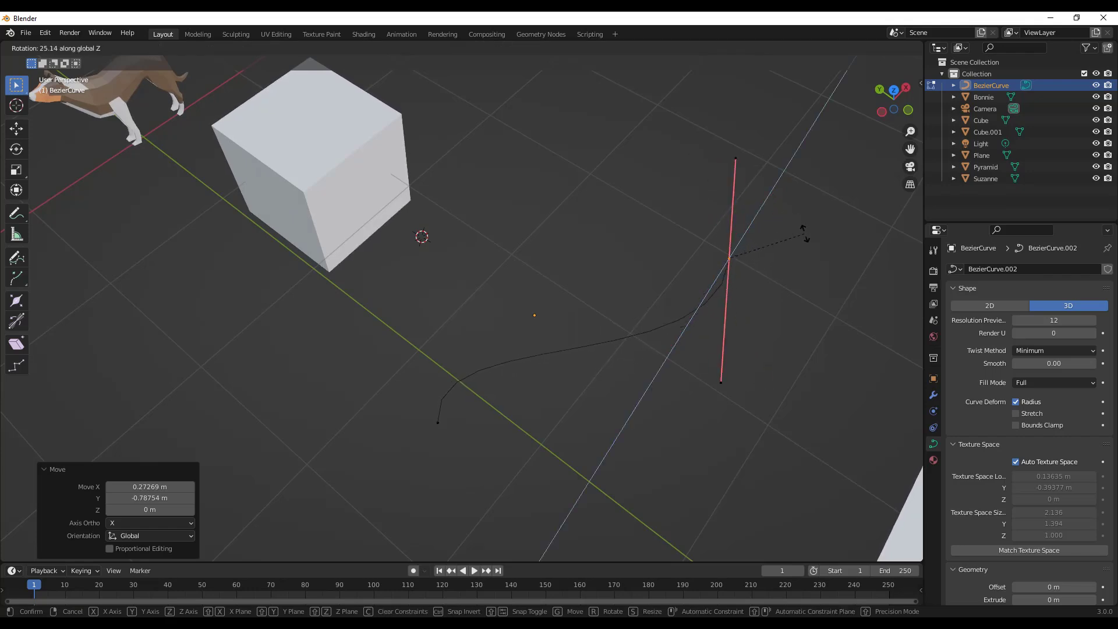
click(794, 222)
Try to move the control point at the curve's near end
click(438, 422)
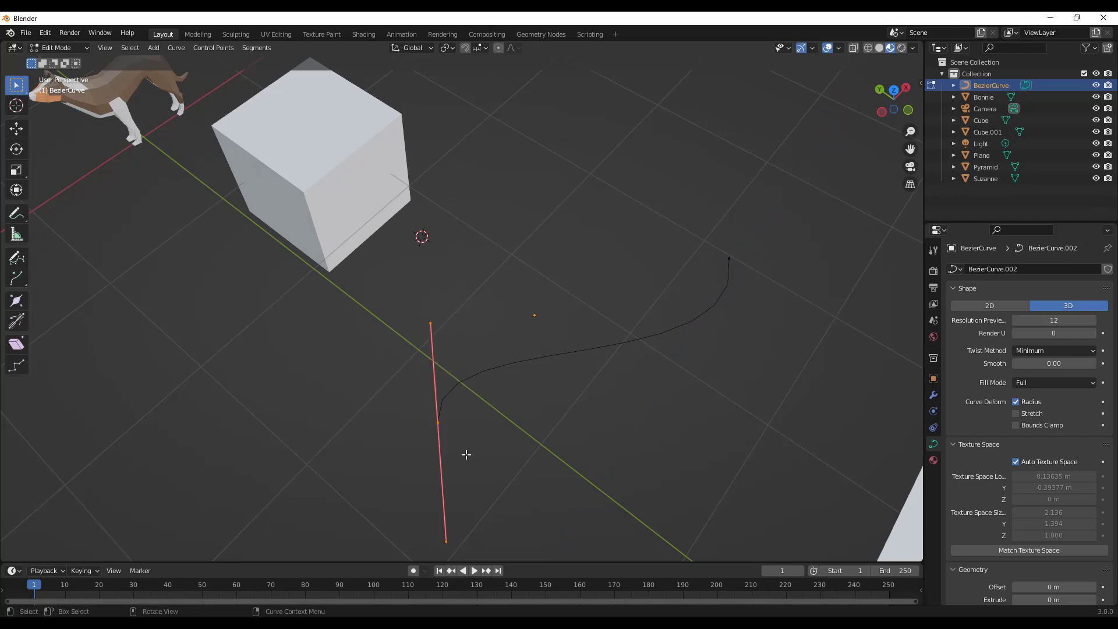
key(g)
right_click(441, 455)
Extrude a new control point from the curve's far end, about 0.9 m in X, 0.05 m in Y and 0.42 m in Z
drag(683, 215, 740, 283)
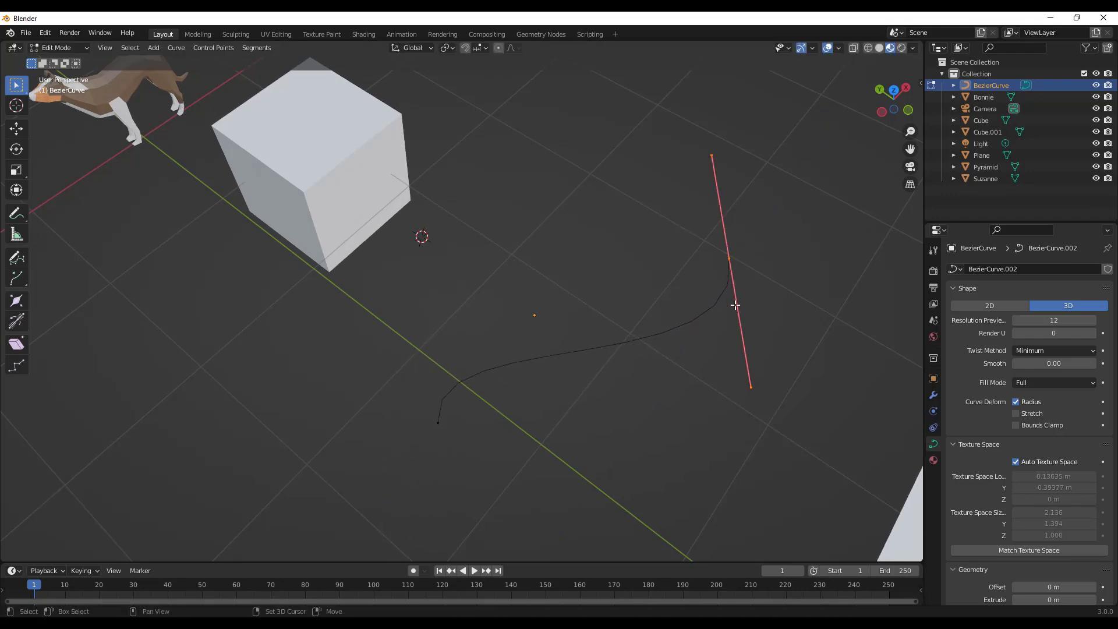
key(g)
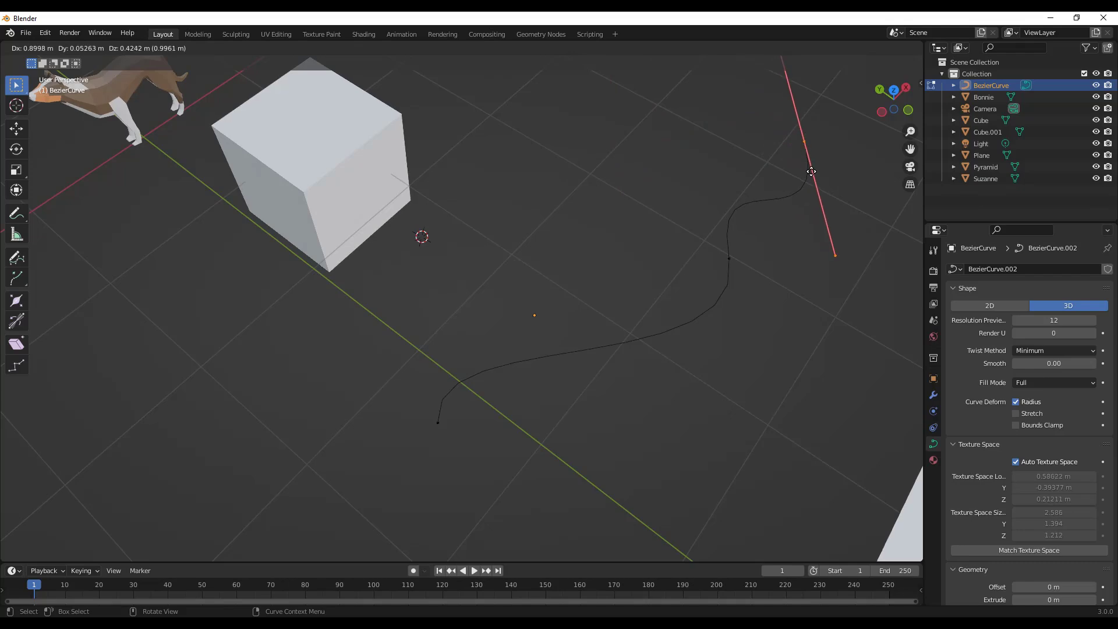
click(805, 169)
scroll(749, 242, down, 4)
middle_drag(774, 271, 794, 201)
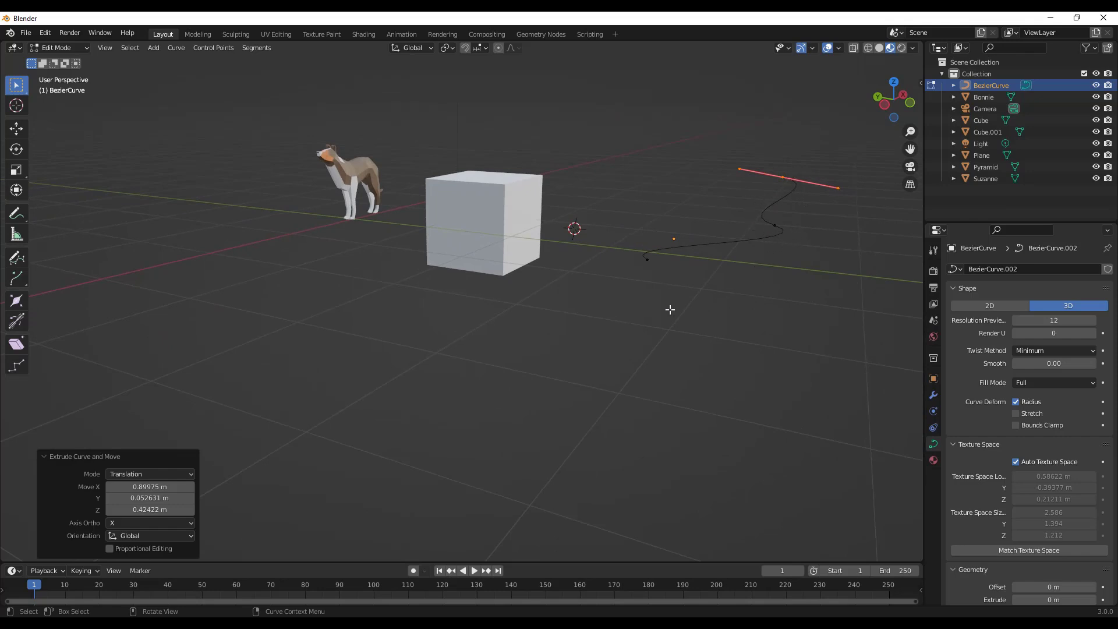
middle_drag(560, 254, 701, 298)
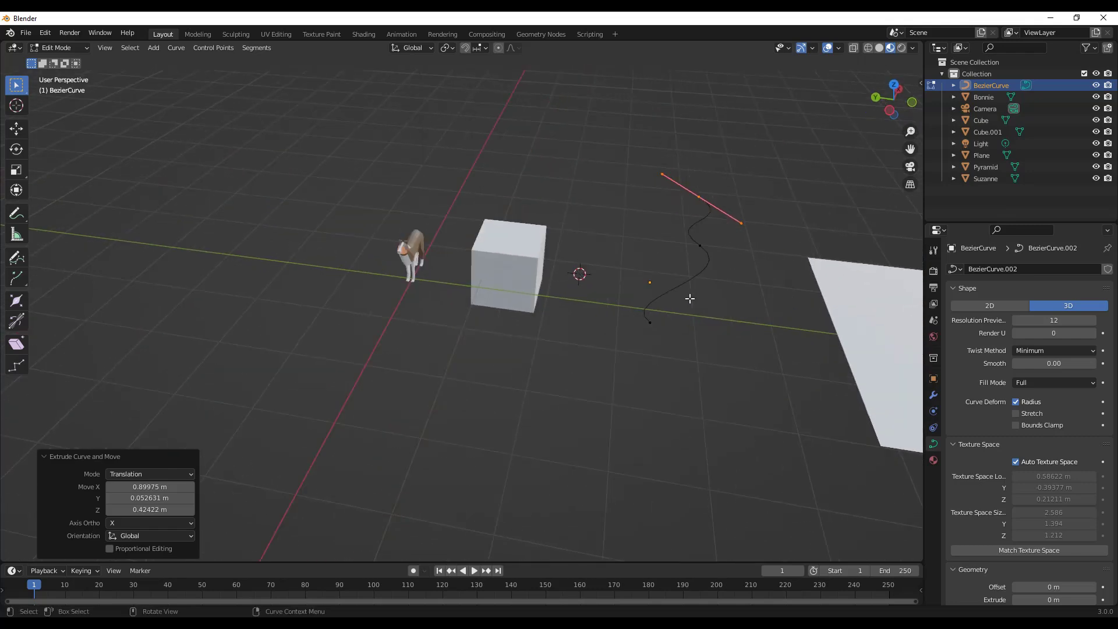
Leave Edit Mode and delete the extruded Bezier curve
key(Tab)
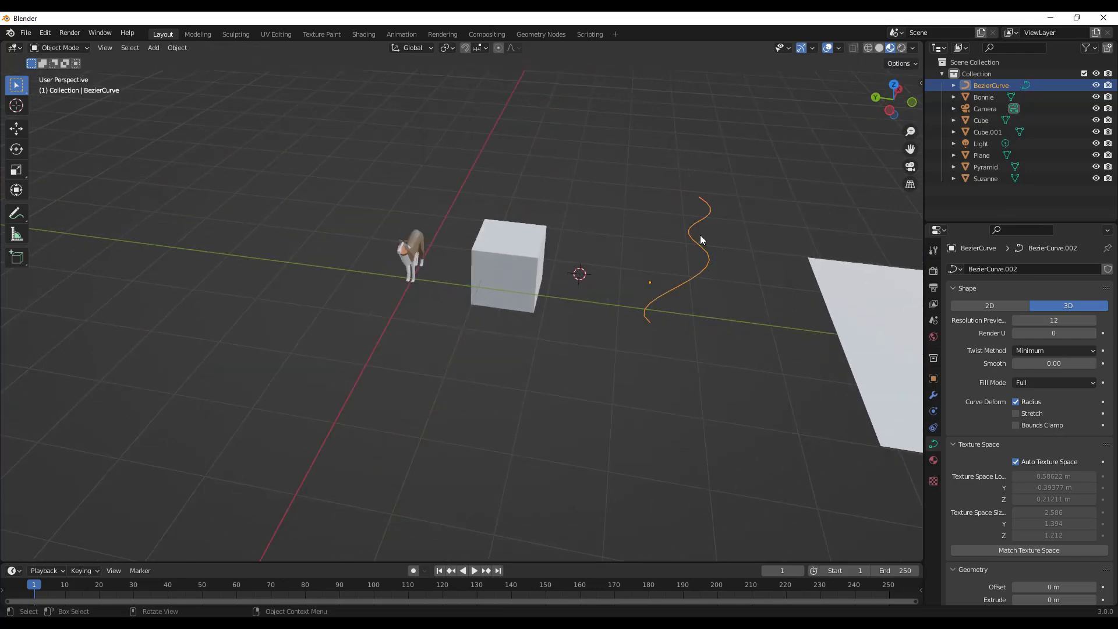
key(Delete)
middle_drag(701, 240, 452, 301)
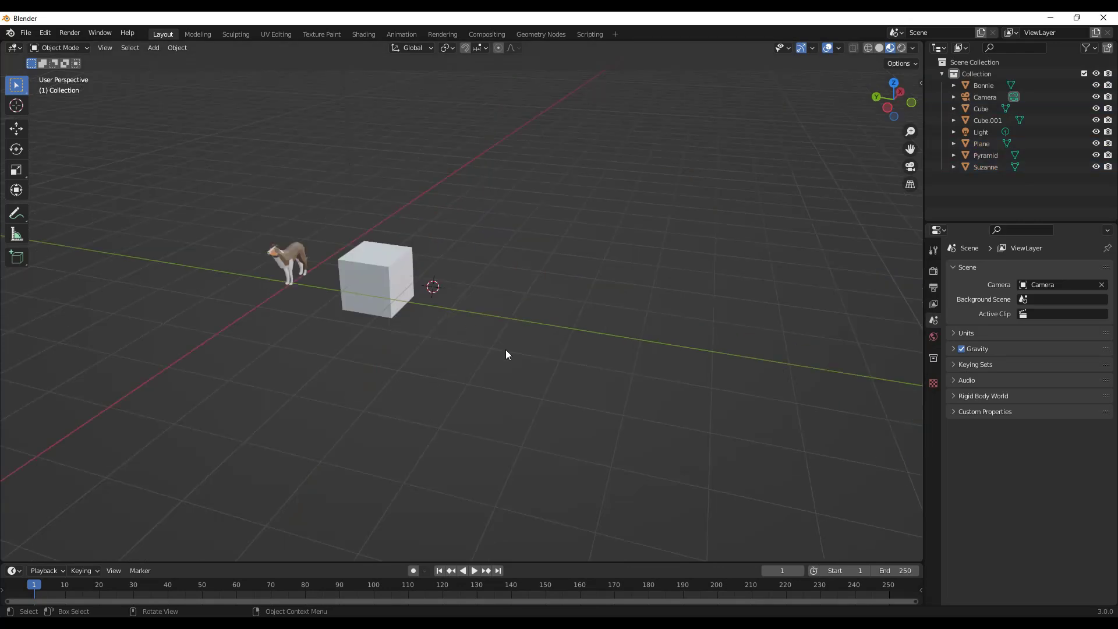
Add a fresh Bezier curve and move it about -1.94 m along the Y axis, away from the cube
key(shift+a)
mouse_move(503, 329)
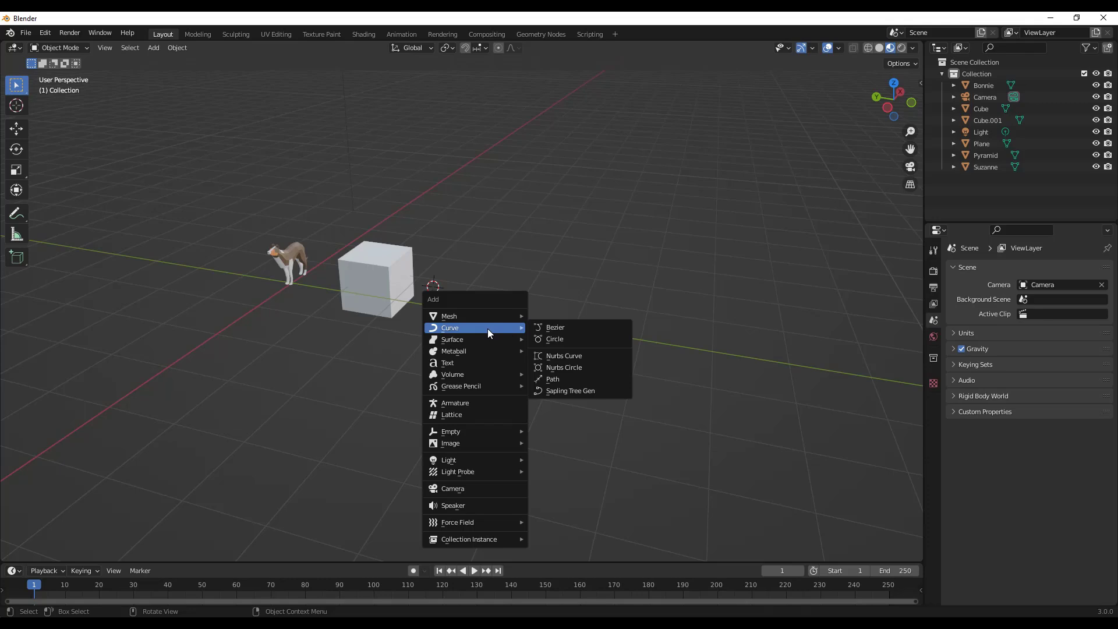
click(571, 329)
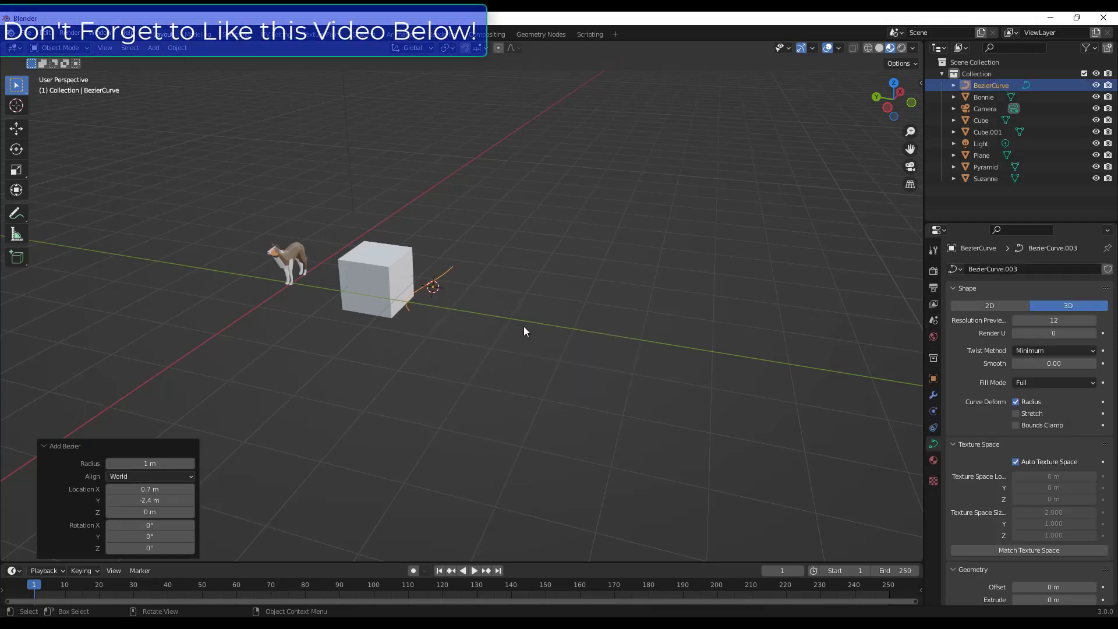
scroll(511, 321, down, 3)
key(g)
key(y)
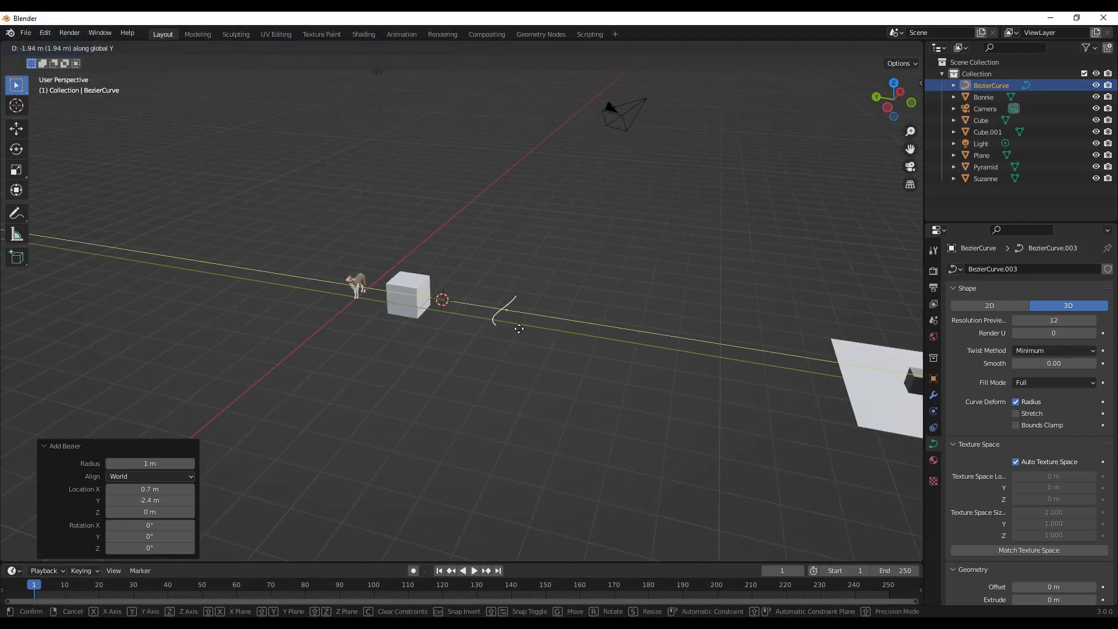
click(519, 329)
scroll(508, 301, up, 4)
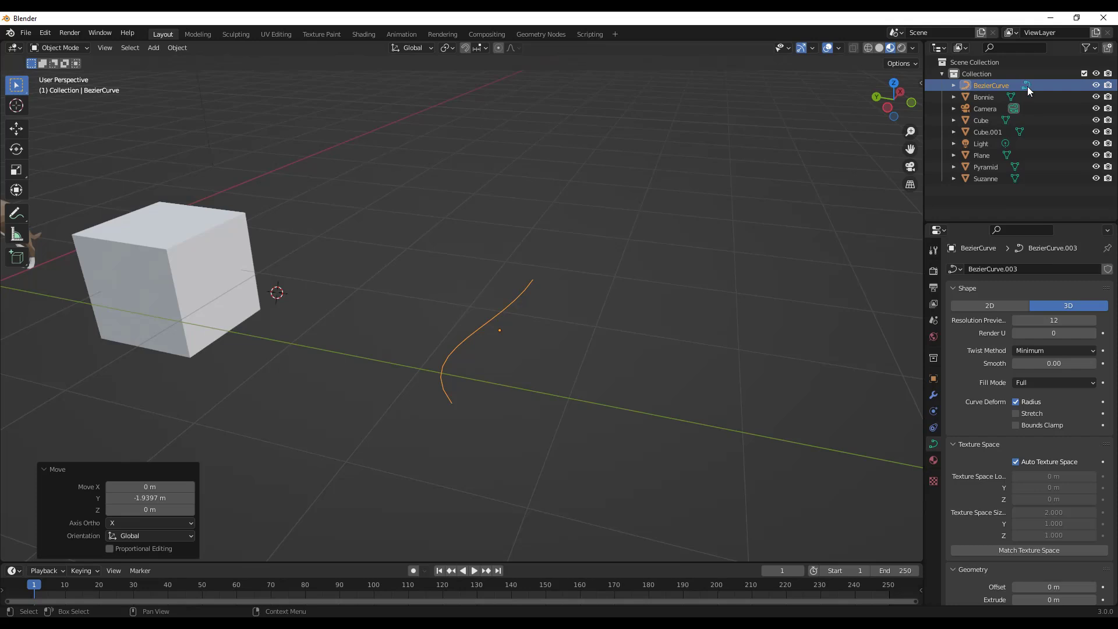
Switch to the top orthographic view and enter Edit Mode on the Bezier curve
scroll(517, 327, down, 4)
middle_drag(555, 346, 539, 382)
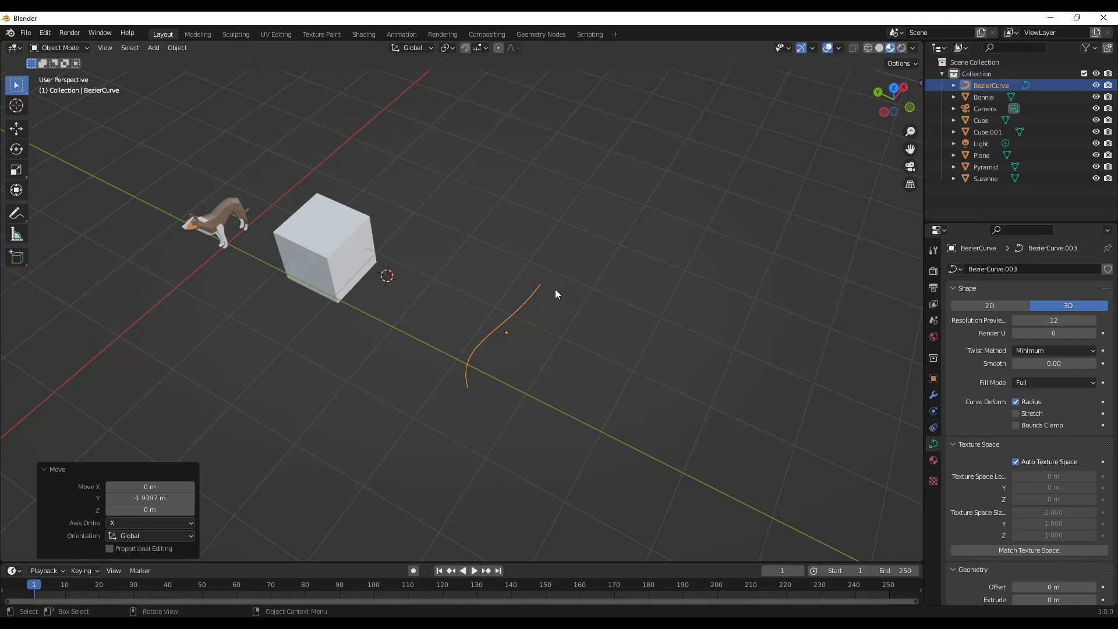
middle_drag(556, 293, 556, 291)
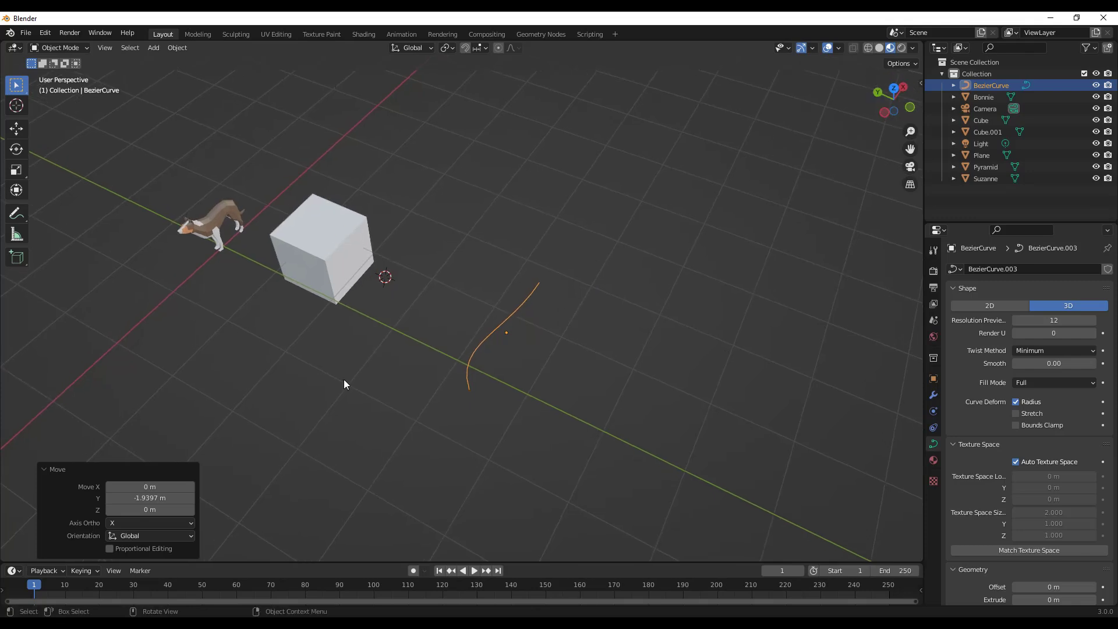
click(895, 90)
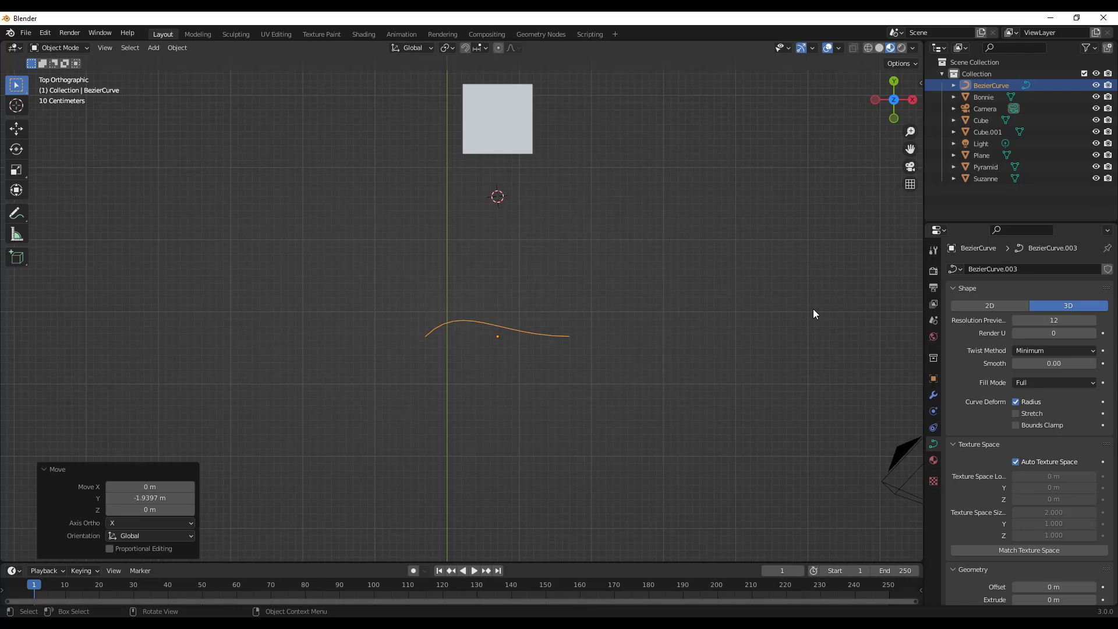
scroll(459, 361, up, 3)
key(Tab)
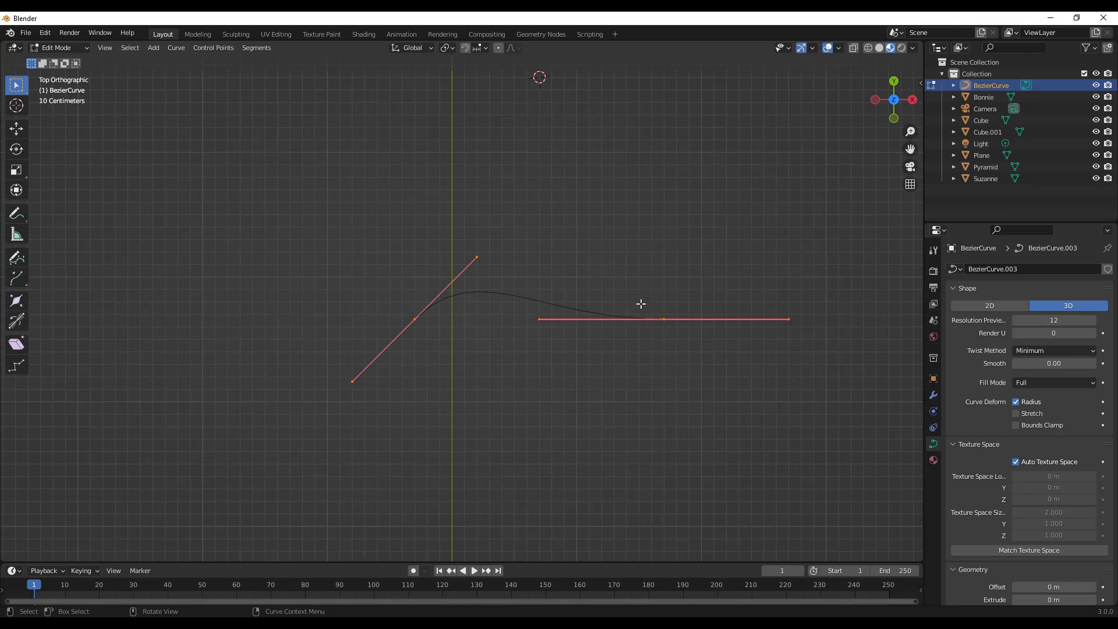
Select the curve's end control point at the lower X side and move it toward negative X and positive Y
drag(644, 288, 692, 345)
drag(374, 306, 436, 385)
drag(589, 250, 714, 376)
drag(392, 265, 454, 363)
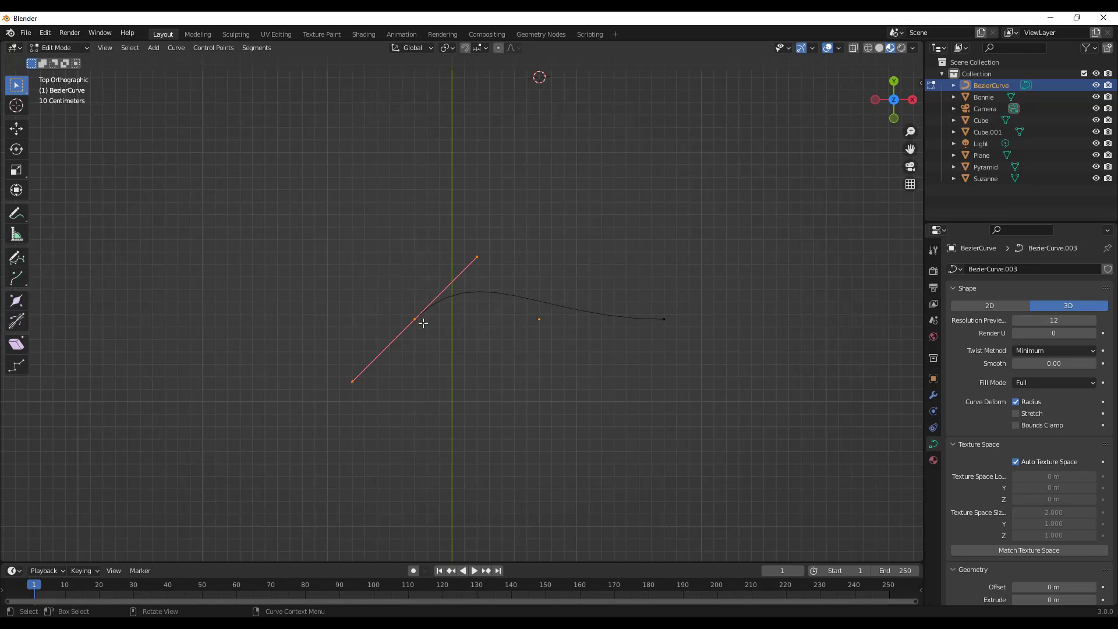
drag(385, 297, 432, 347)
key(g)
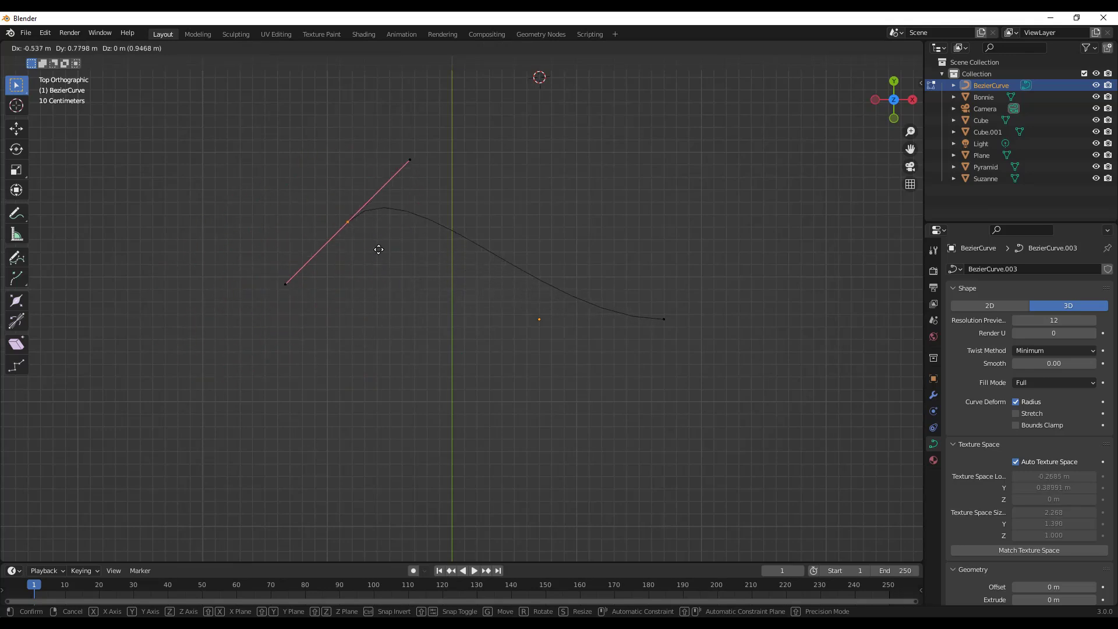
click(236, 195)
Move the curve's other end control point by about -1.7 m in X and 0.04 m in Y
drag(547, 217, 716, 399)
key(g)
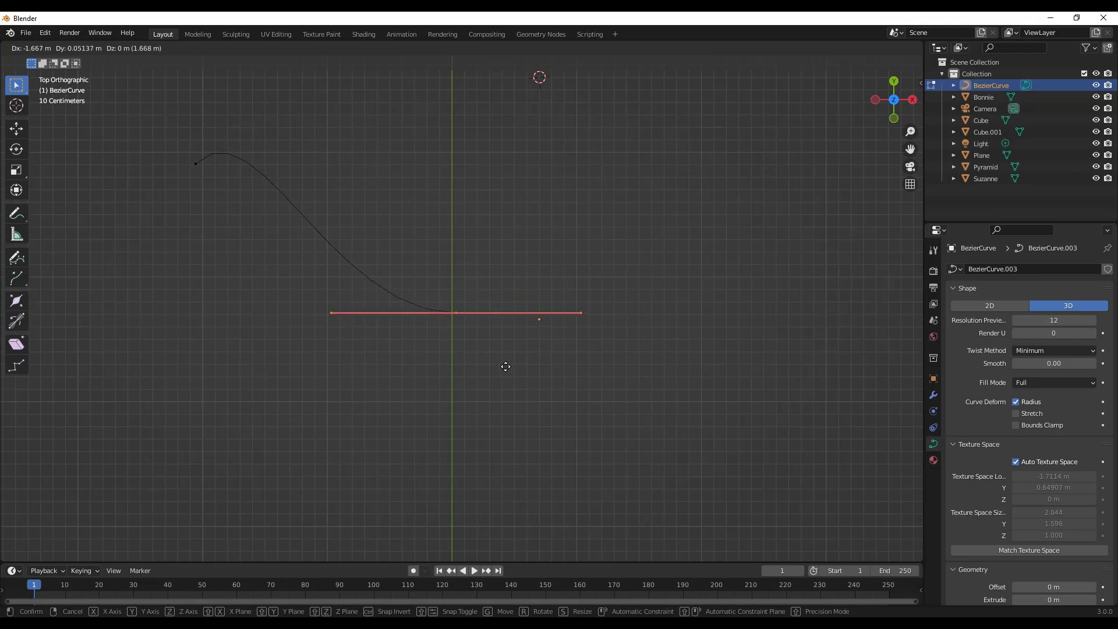
click(494, 370)
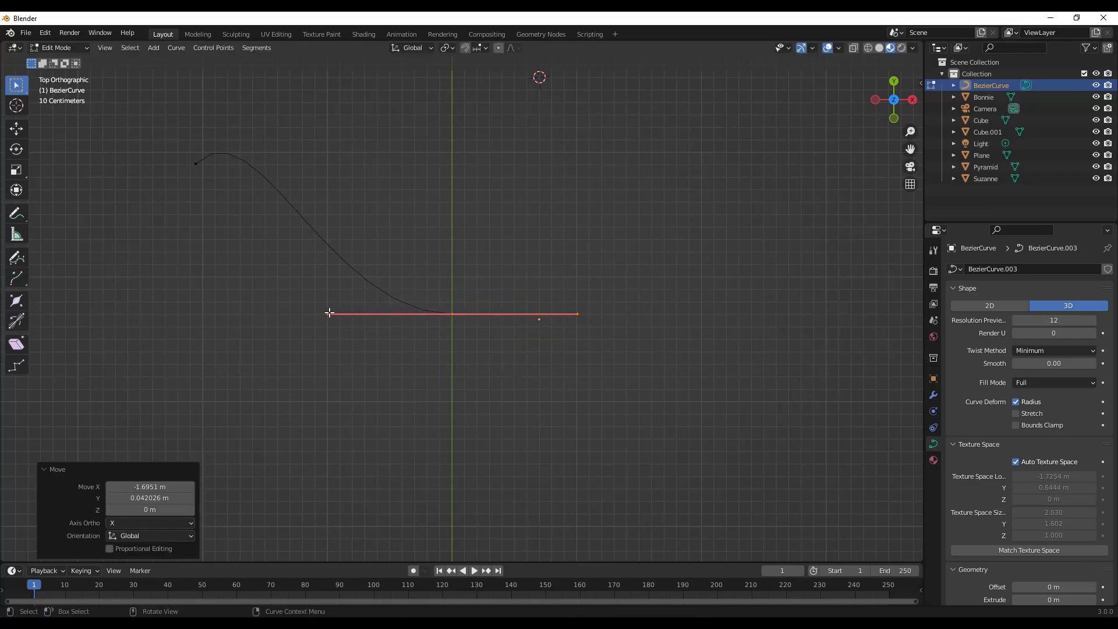
Try moving the outer handle of the control point on the Y axis line to tilt the curve around that point
drag(570, 299, 601, 337)
key(g)
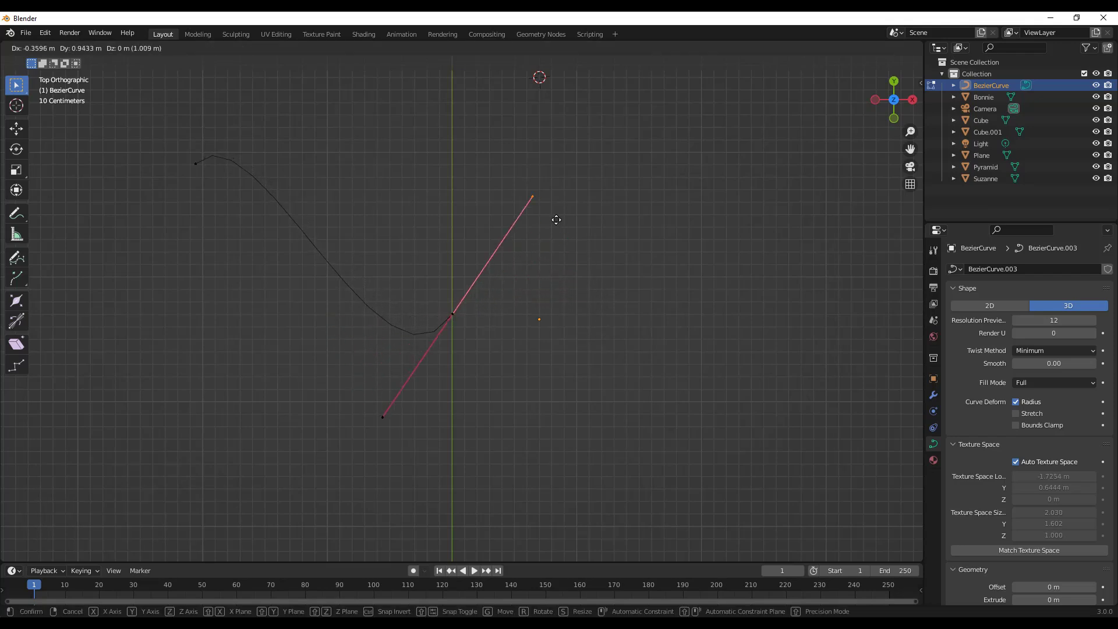
right_click(614, 310)
key(g)
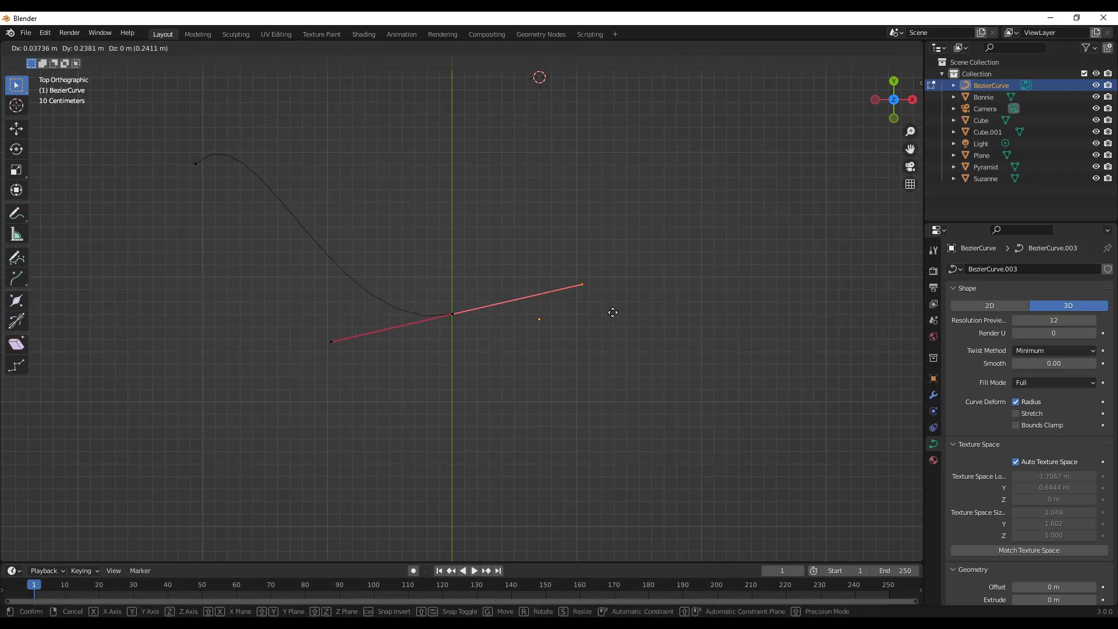
Rotate the whole control point on the Y axis line by about -14.2° and move it about 0.005 m in X and 0.03 m in Y
drag(278, 257, 638, 375)
key(r)
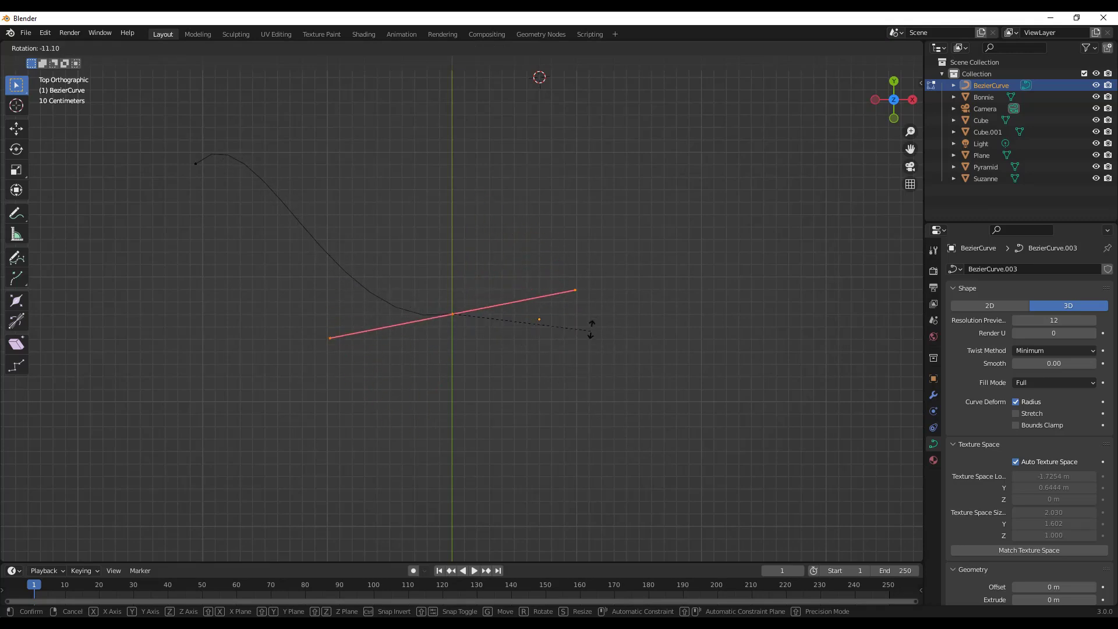
click(625, 320)
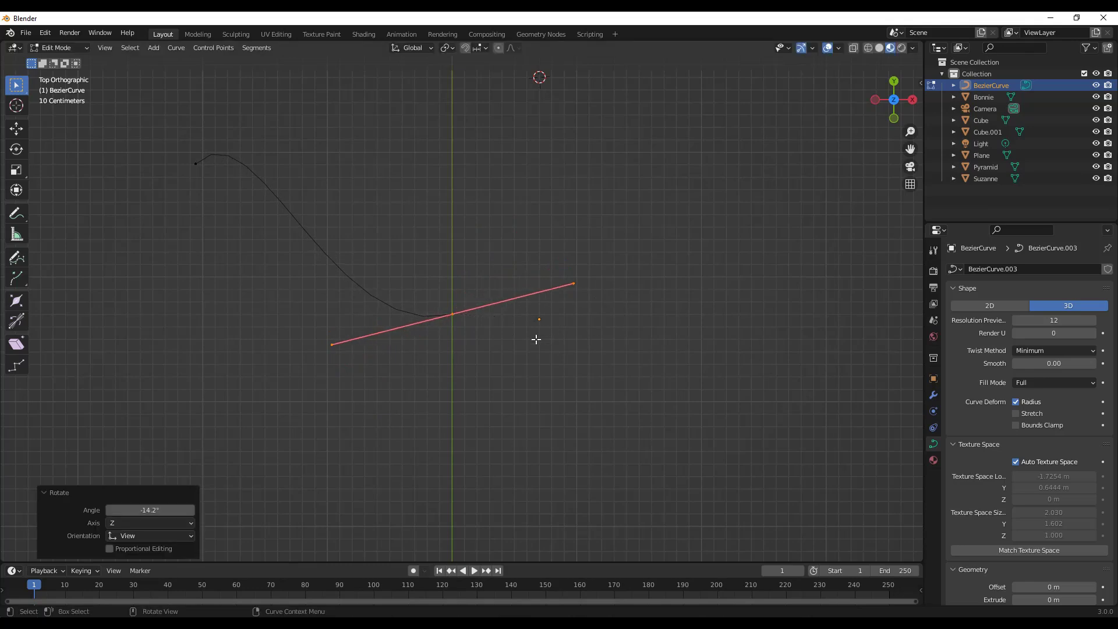
key(g)
click(640, 289)
Shorten the same control point's handles by scaling it by about 0.724 and again by about 0.808
key(s)
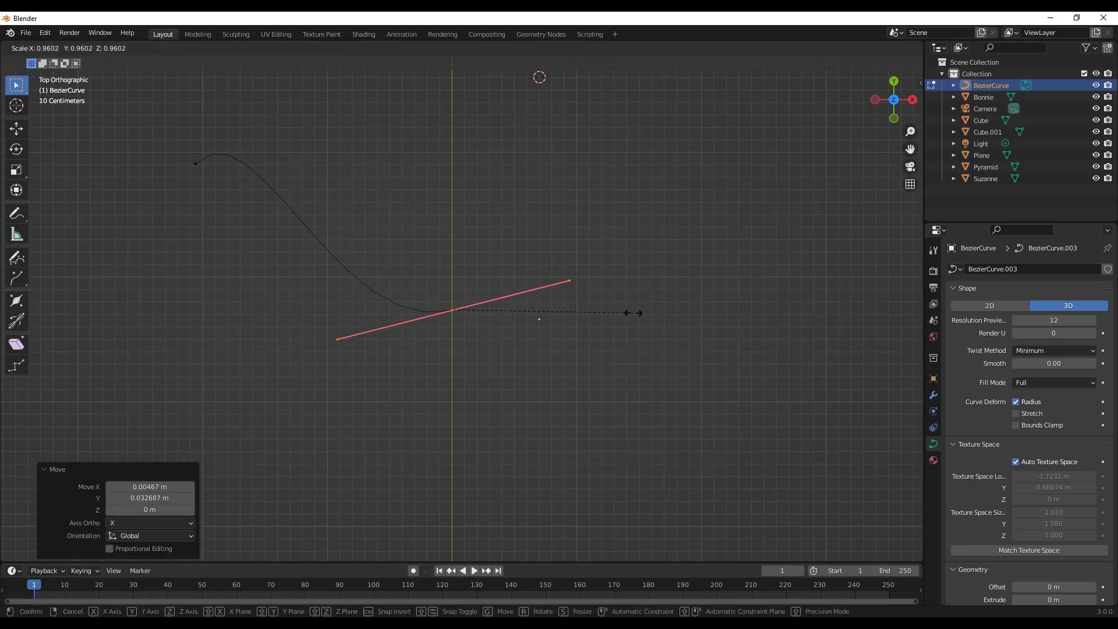
click(586, 309)
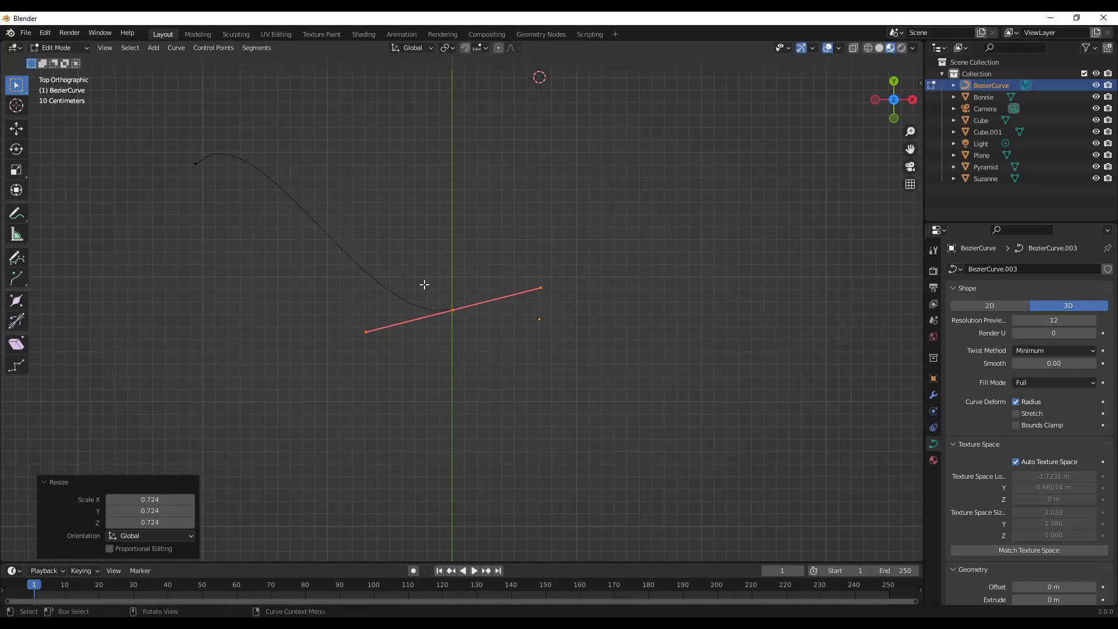
key(s)
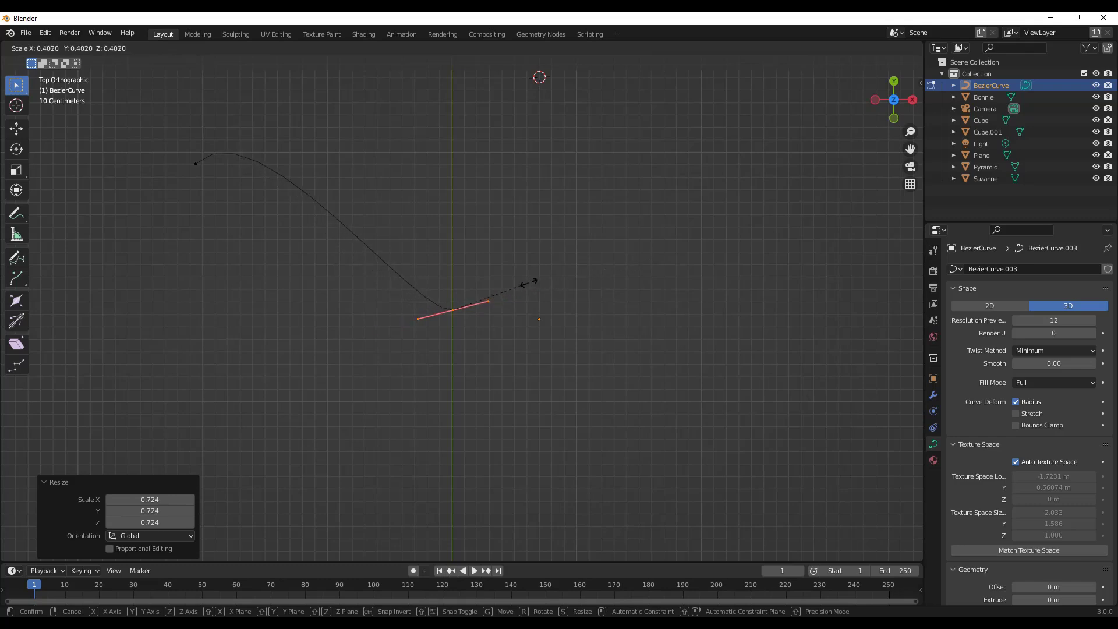
click(606, 278)
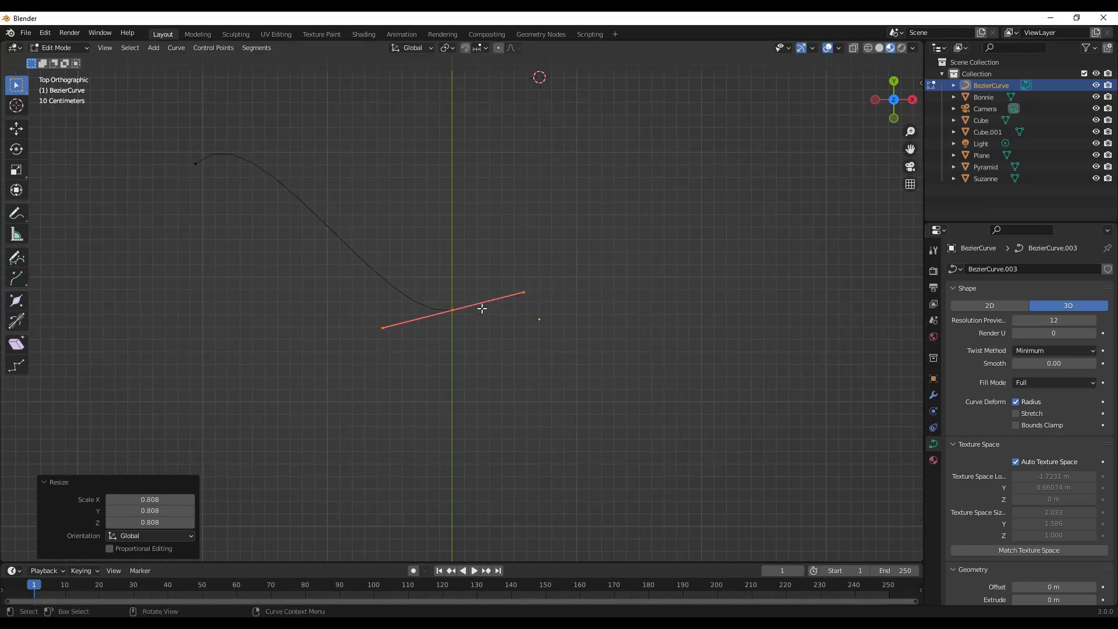
Move the curve's end point at negative X about -0.4 m in X and -0.06 m in Y, and scale its handles by about 1.241
drag(132, 126, 249, 211)
key(g)
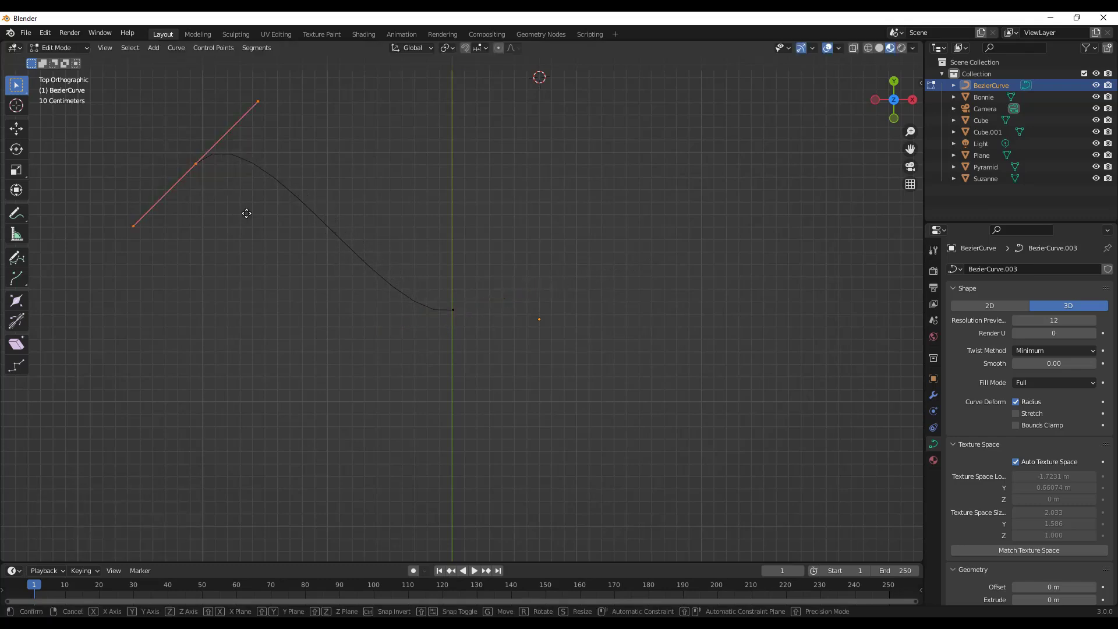
click(201, 220)
key(s)
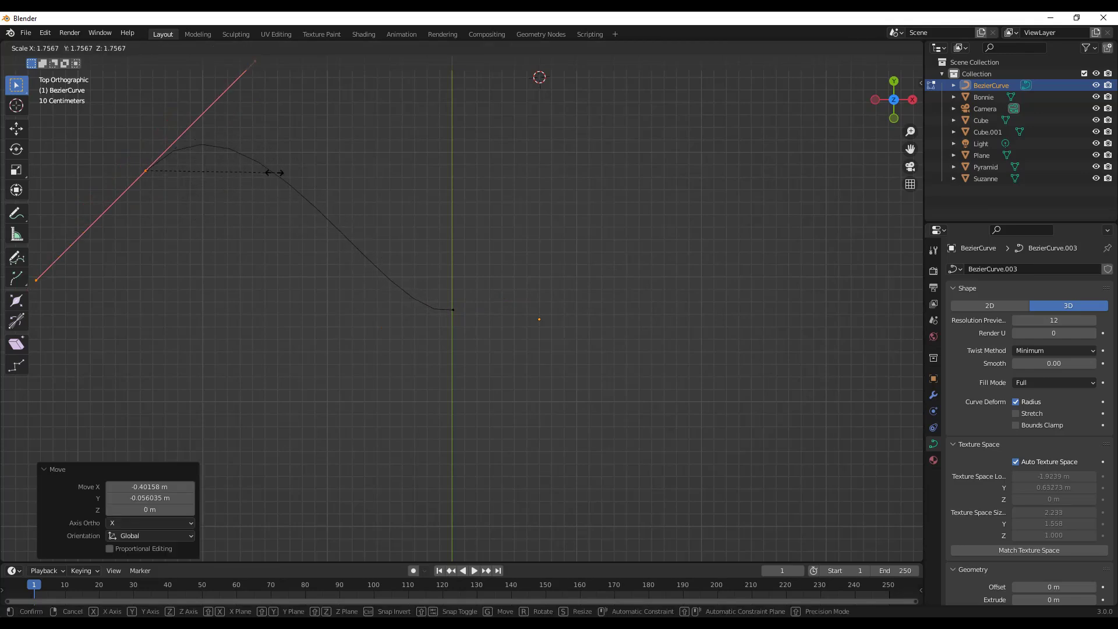
click(236, 180)
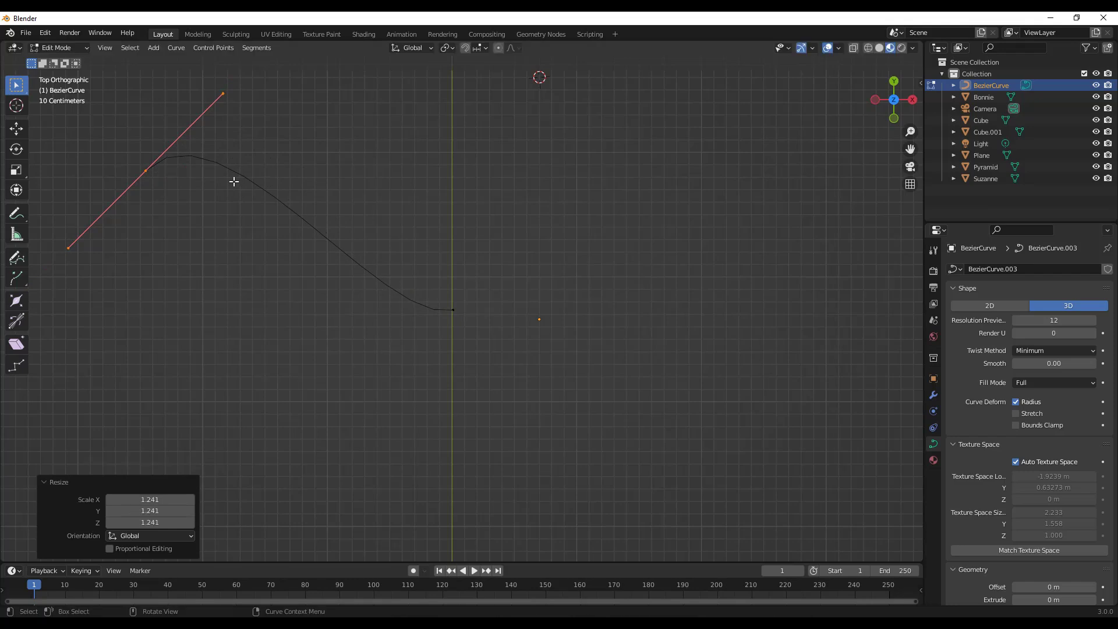
Extrude a new point from the end on the Y axis line by about 2.23 m in X and 1.36 m in Y, and rotate it about 15.2°
drag(398, 266, 479, 330)
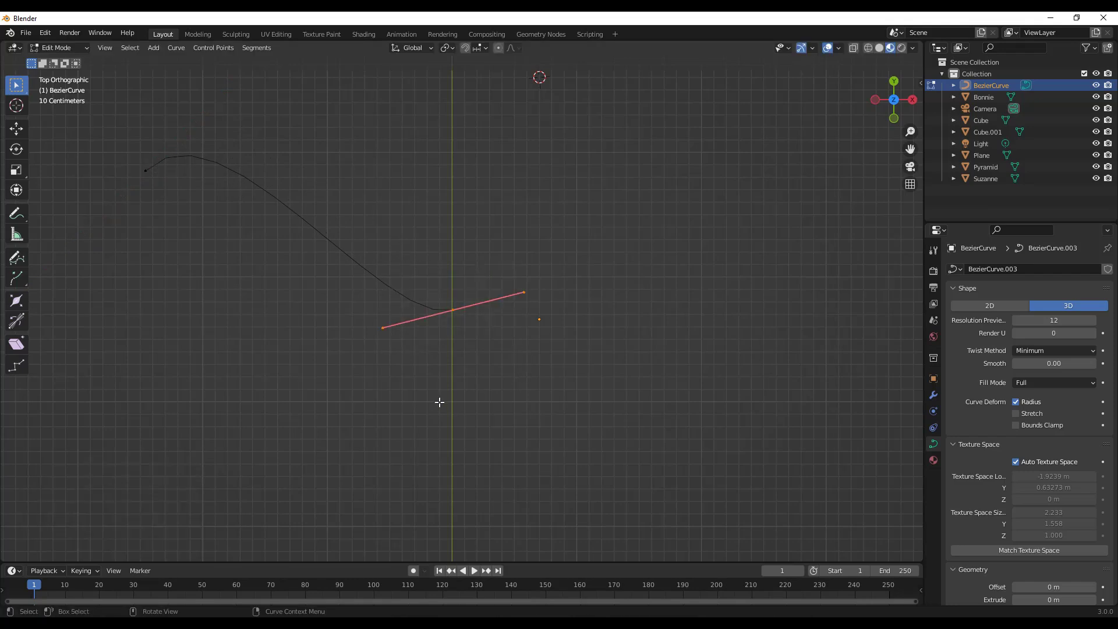
scroll(416, 374, down, 1)
key(g)
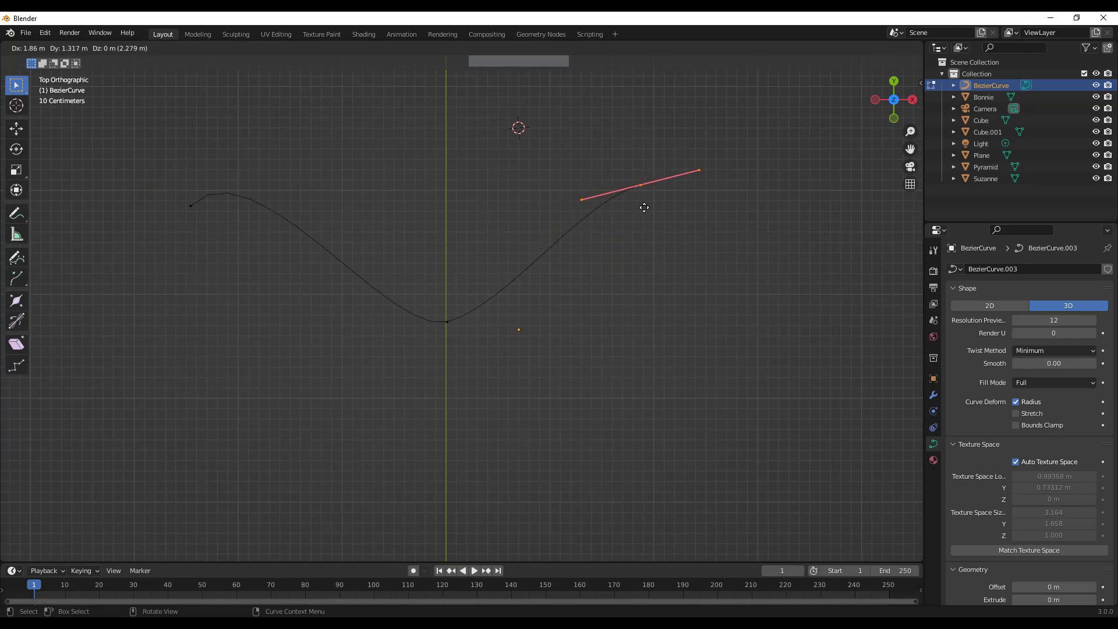
click(704, 194)
key(r)
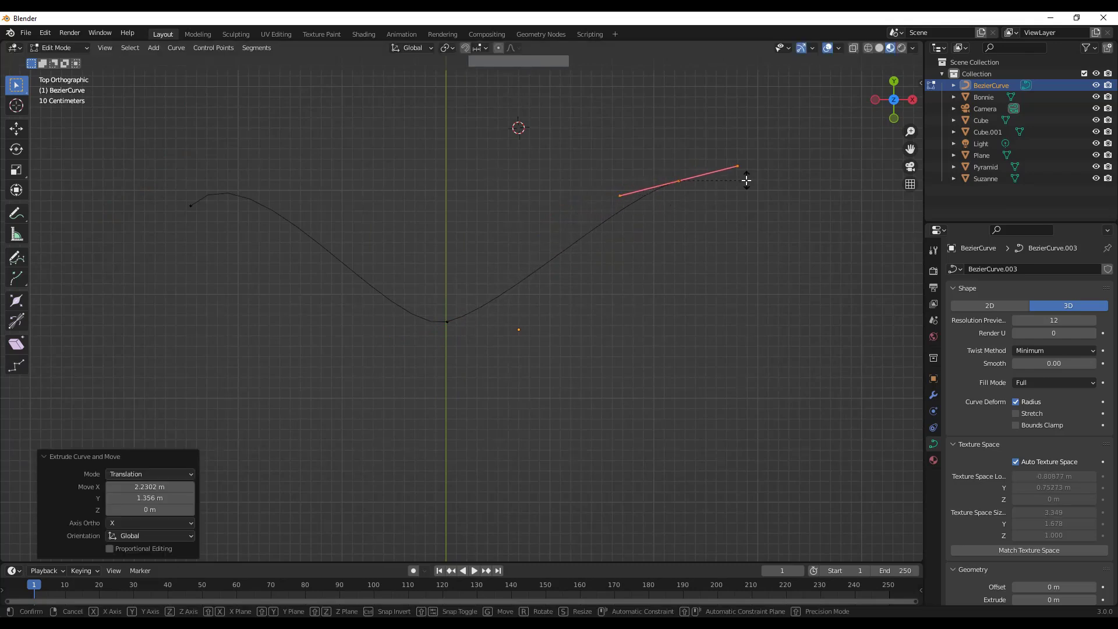
click(760, 202)
Extrude two more points to continue the wave, one toward negative Y and one by about 2.1 m in X and 1.59 m in Y
scroll(474, 227, down, 4)
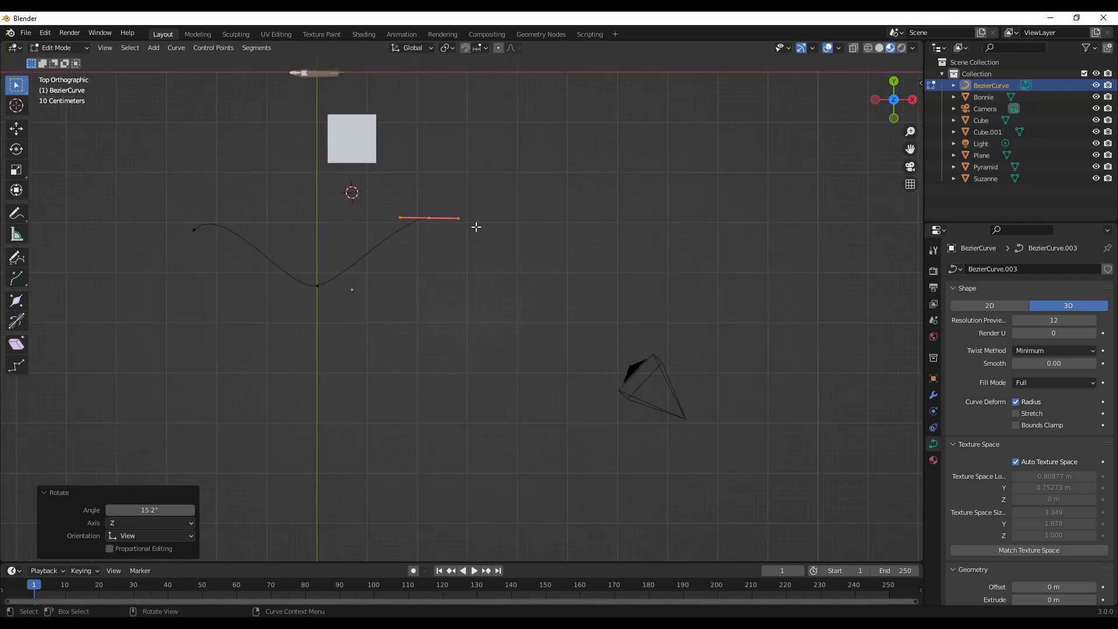
scroll(516, 242, up, 2)
key(g)
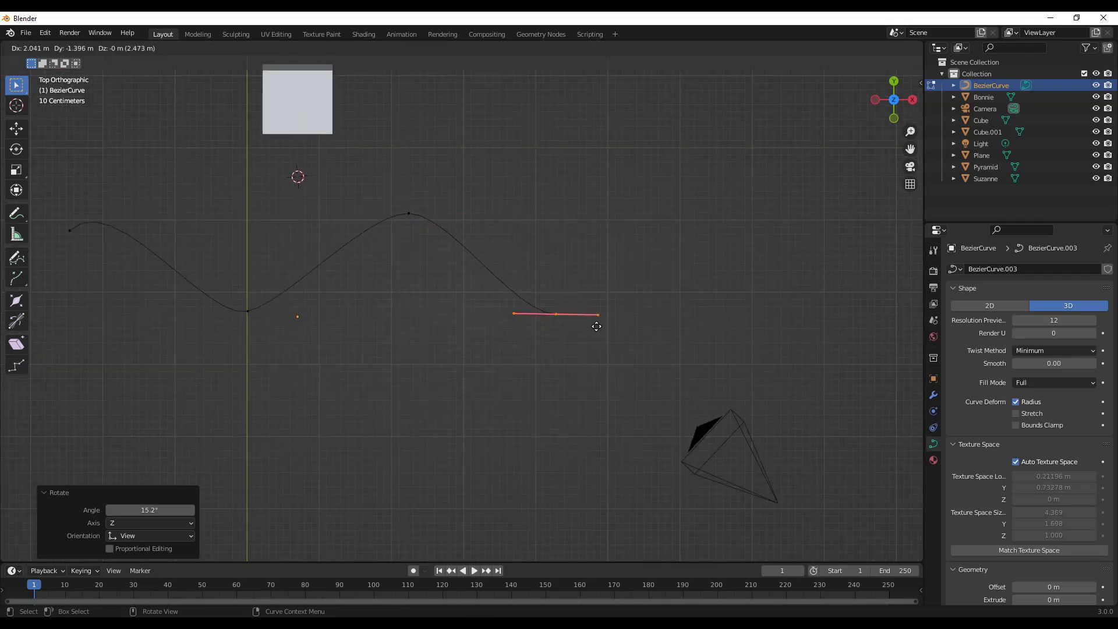
click(594, 324)
key(e)
click(748, 207)
scroll(629, 217, down, 3)
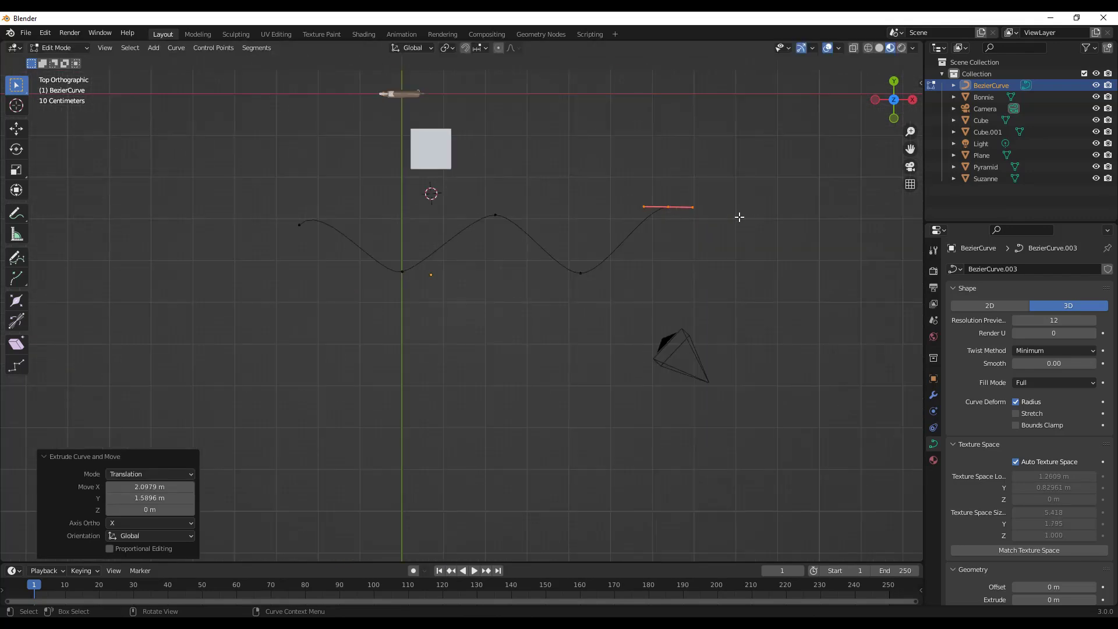
Extend the wave by extruding a point toward negative Y and another by about 3.18 m in X and 2.22 m in Y
scroll(670, 215, up, 3)
key(e)
click(856, 347)
scroll(467, 259, down, 5)
key(e)
click(732, 239)
Scale the newest end point's handles by about 1.8 and rotate them about 1.89°
key(s)
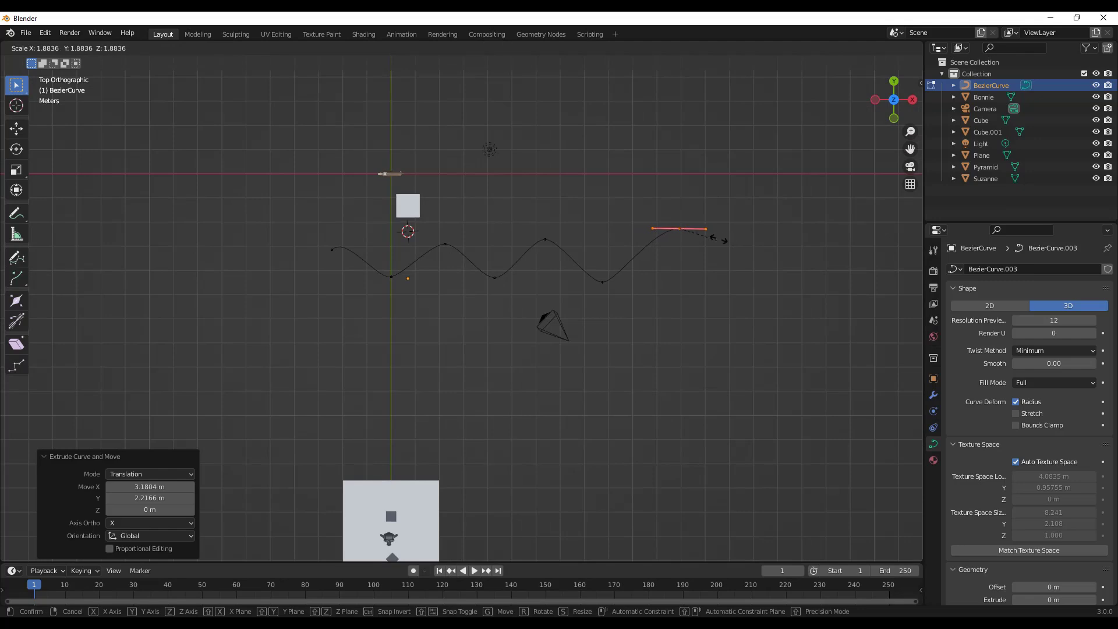
click(708, 225)
key(r)
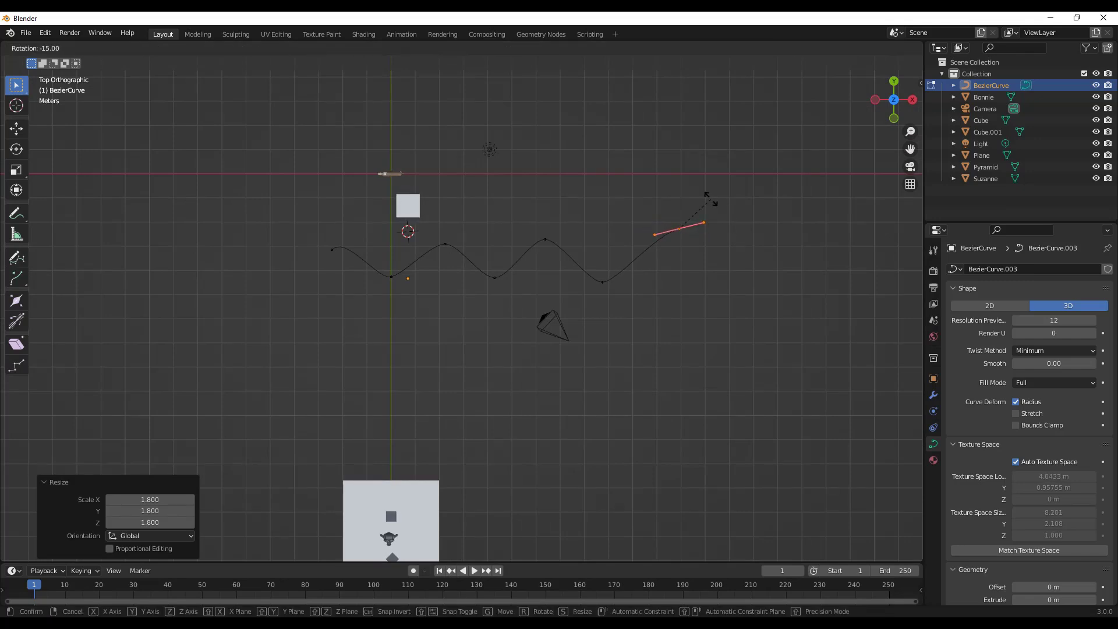
click(706, 227)
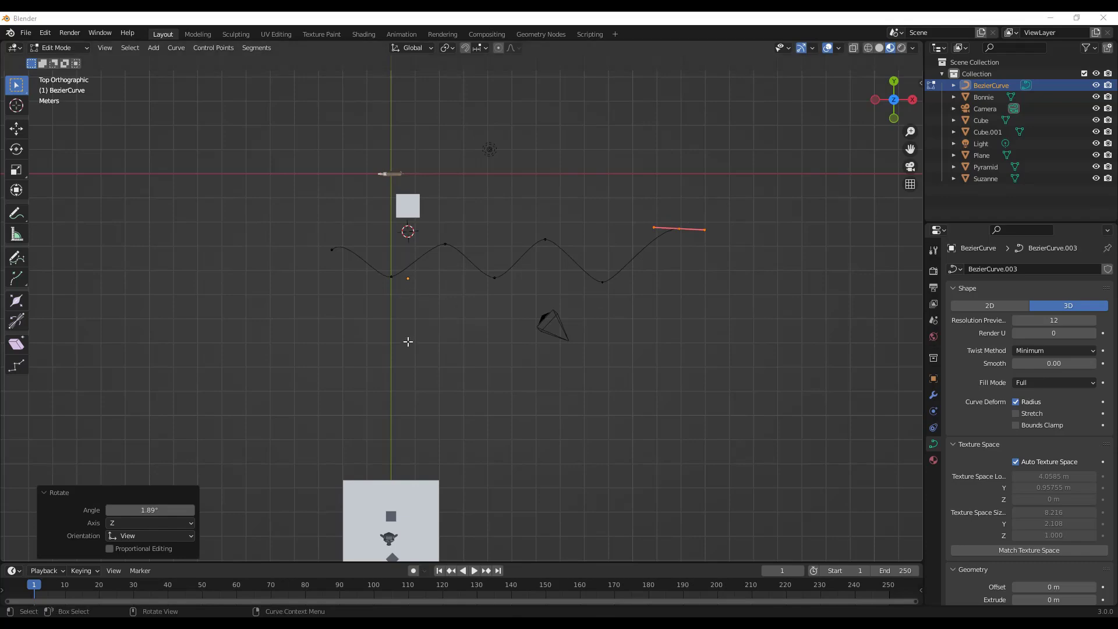
In the top orthographic view, extrude the curve's end point by about 3.06 m in X and -2.41 m in Y
middle_drag(289, 391, 537, 222)
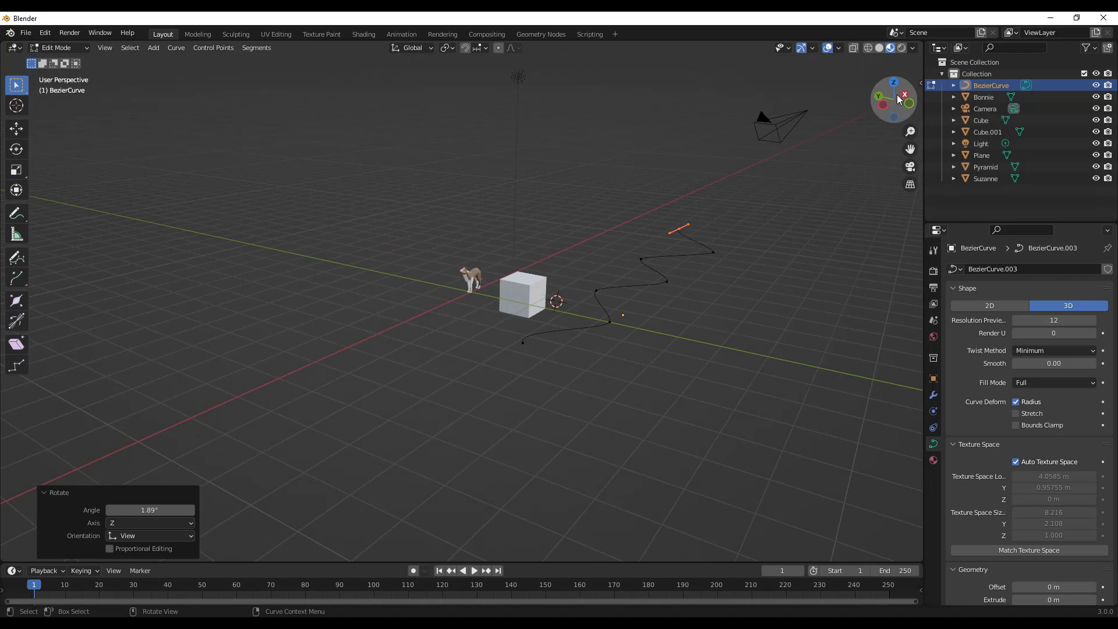
click(893, 82)
scroll(548, 255, up, 4)
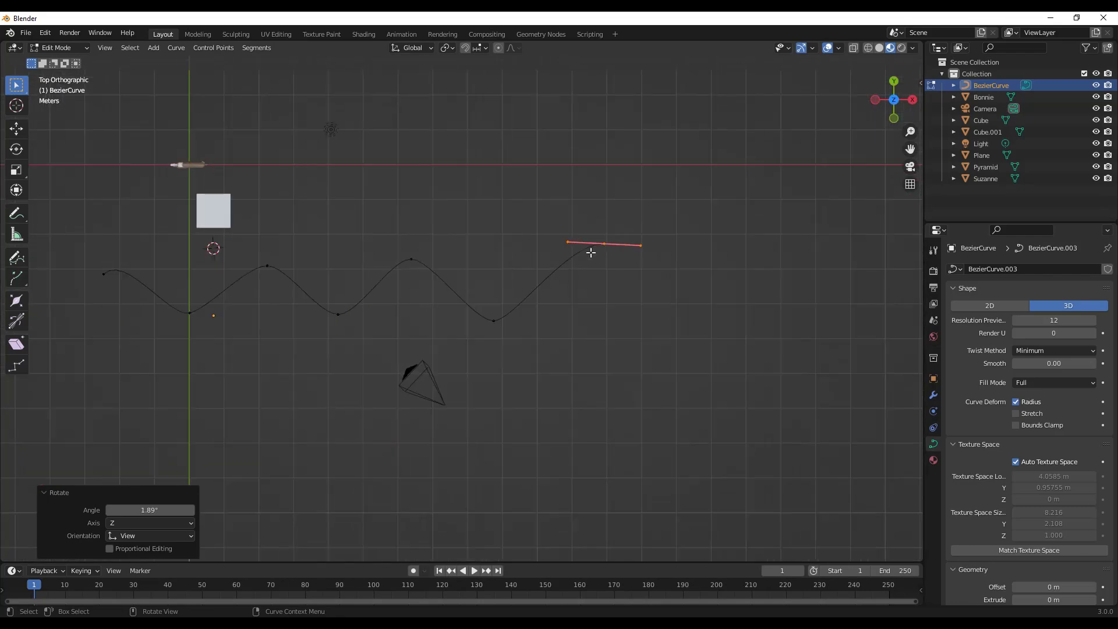
key(g)
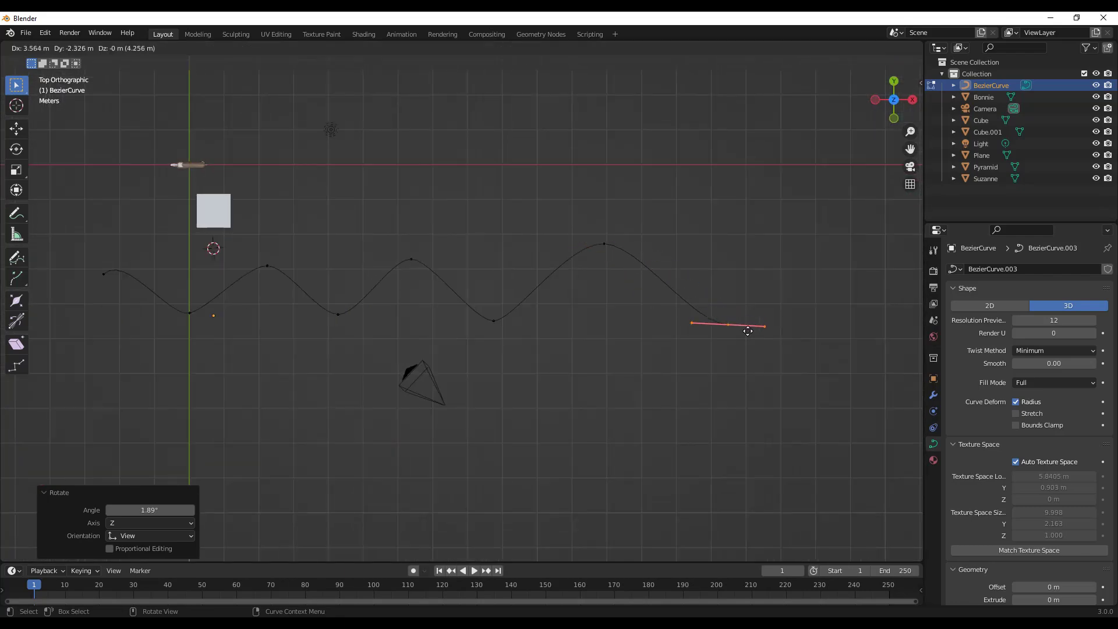
click(730, 333)
In a perspective view, extrude two points rising above the ground plane, the second by about 2.4 m X, -0.8 m Y and 0.62 m Z
middle_drag(464, 437, 646, 324)
key(e)
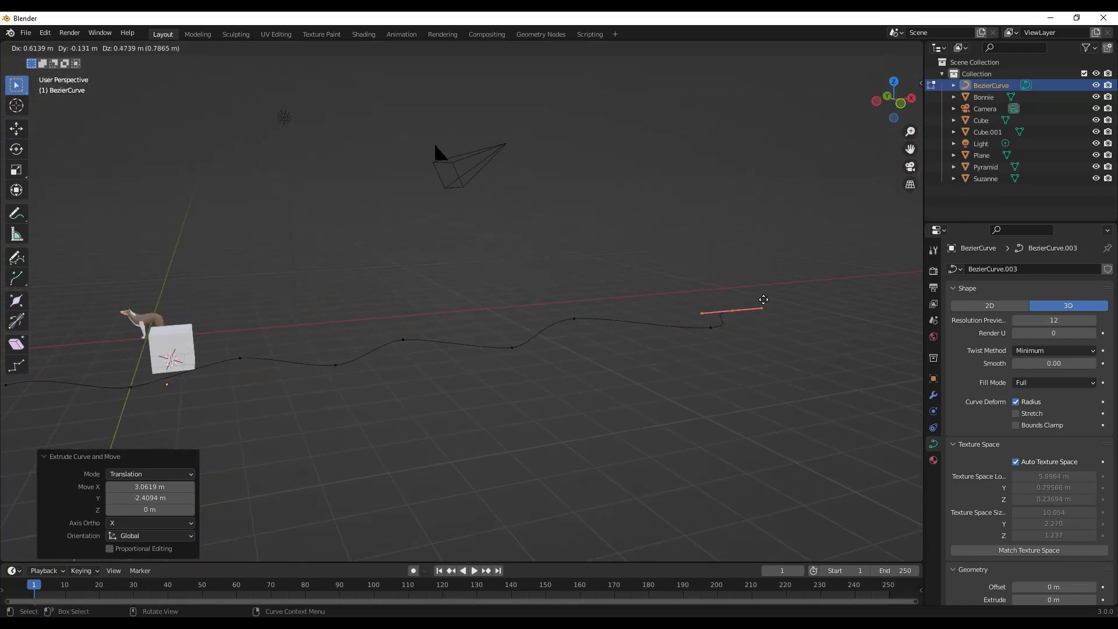
click(777, 278)
key(e)
click(862, 257)
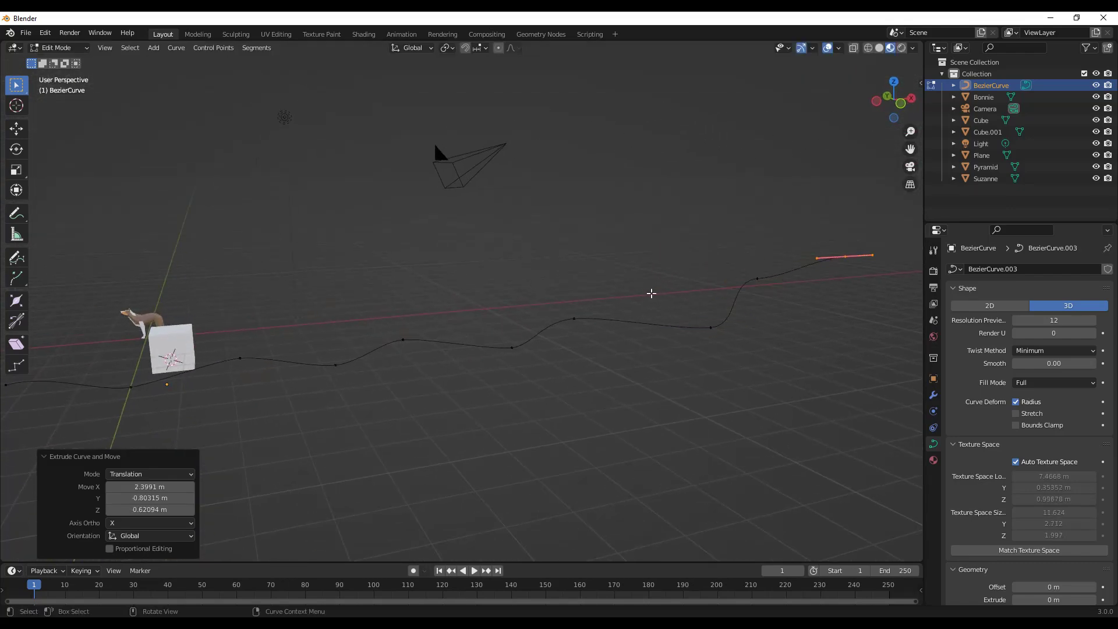
Extrude one more end point back down by about 2.11 m in X, -1.18 m in Y and -1.47 m in Z
middle_drag(666, 292, 832, 262)
key(e)
click(838, 329)
Examine the extended curve's three-dimensional shape from the right, front, perspective and top views, and fit the whole scene in view
middle_drag(581, 310, 684, 313)
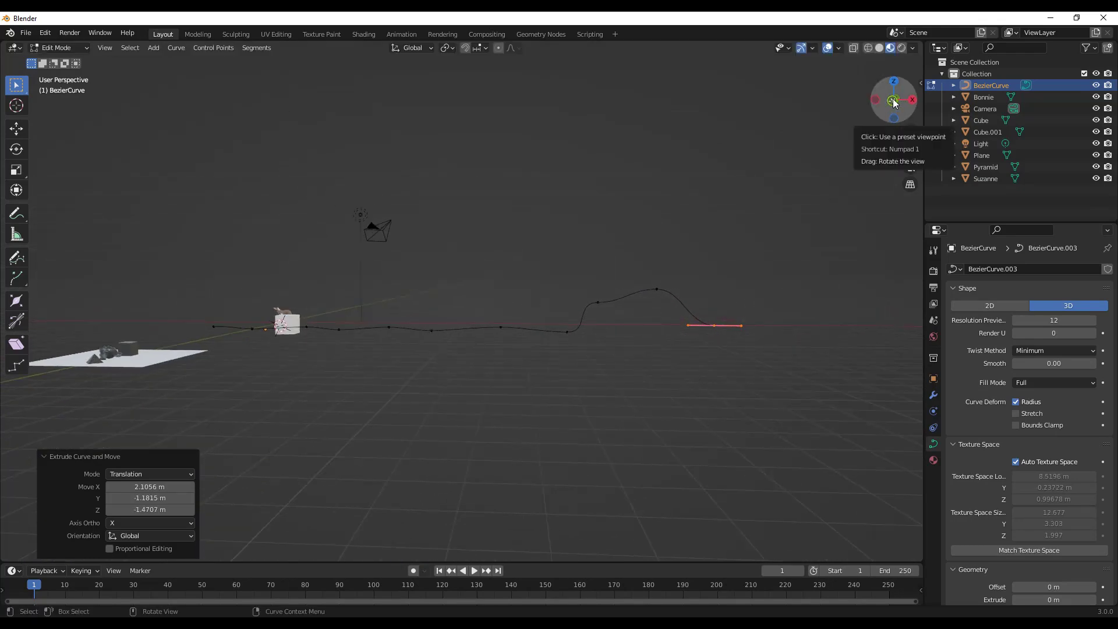
click(895, 102)
click(876, 97)
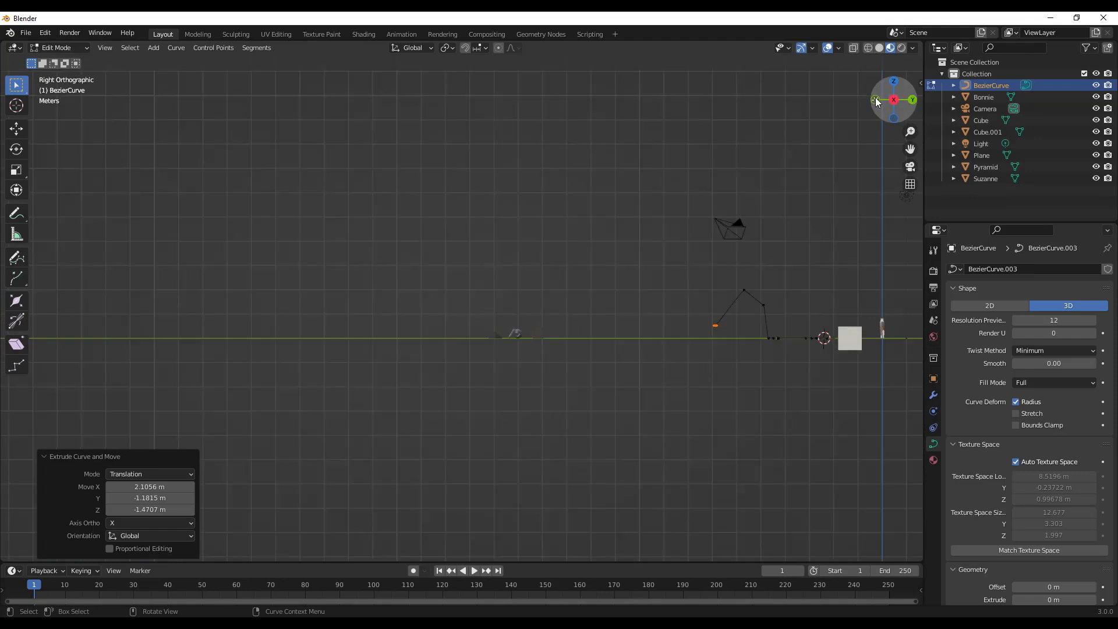
click(875, 97)
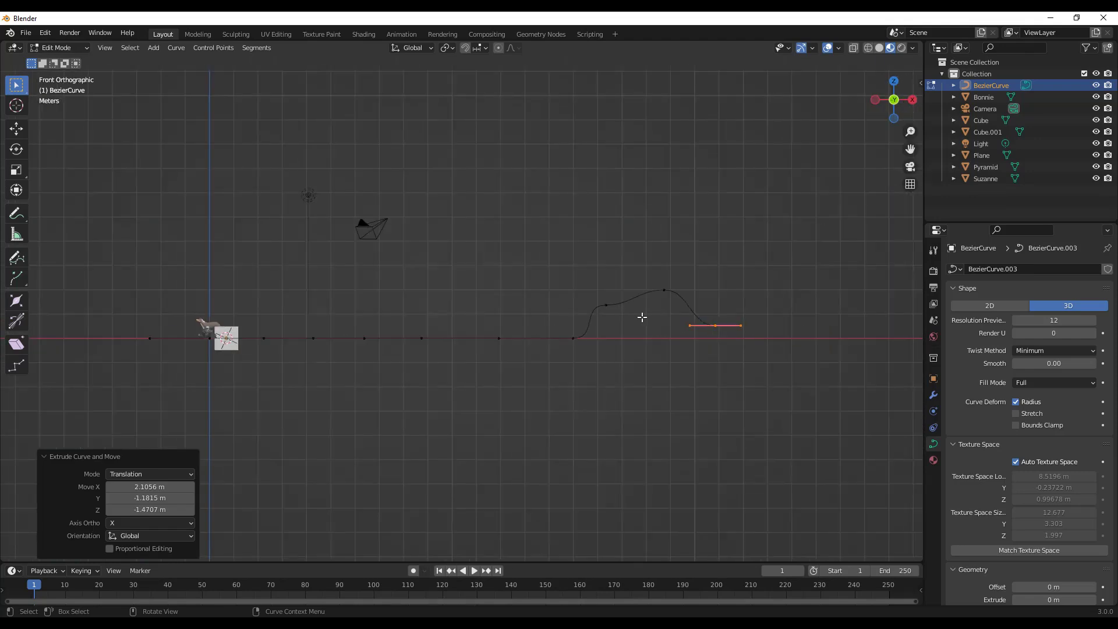
scroll(647, 323, up, 3)
middle_drag(528, 345, 510, 361)
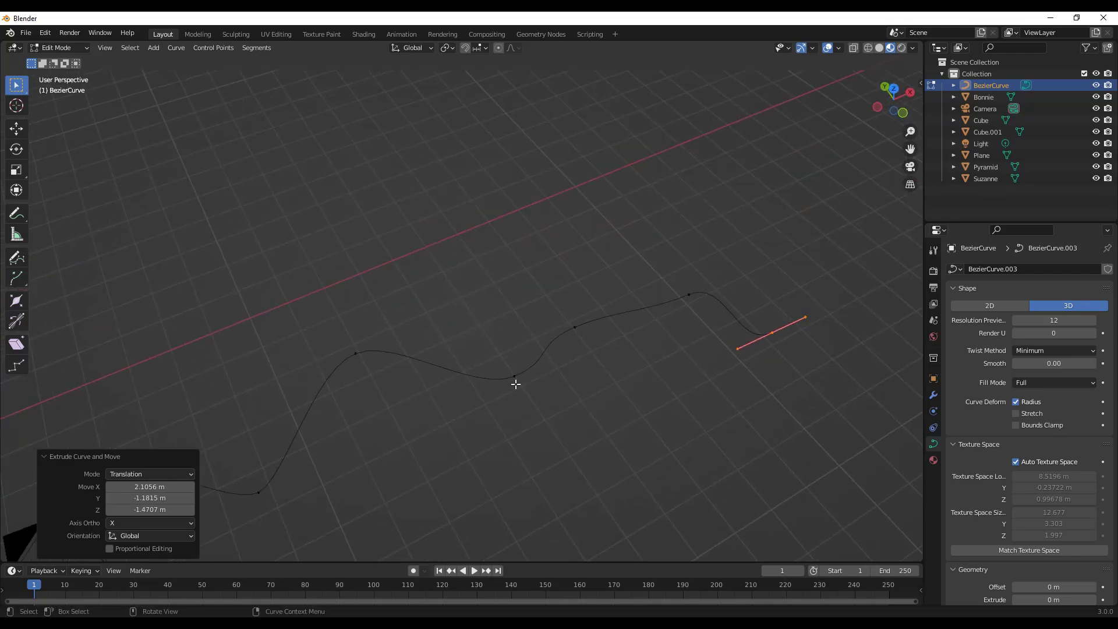
middle_drag(639, 369, 616, 333)
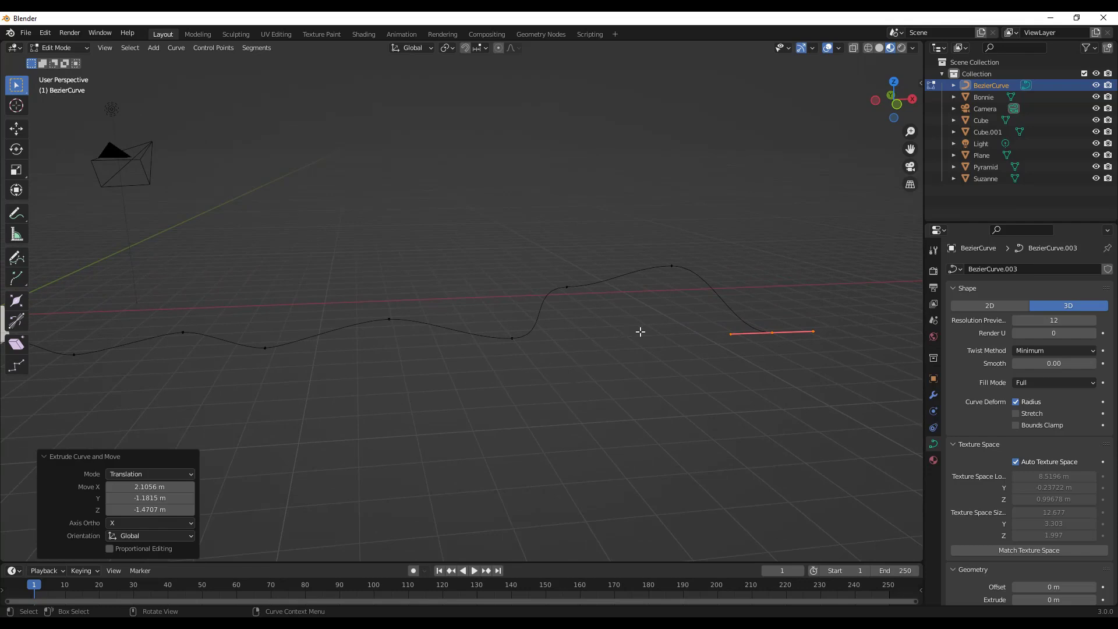
click(893, 83)
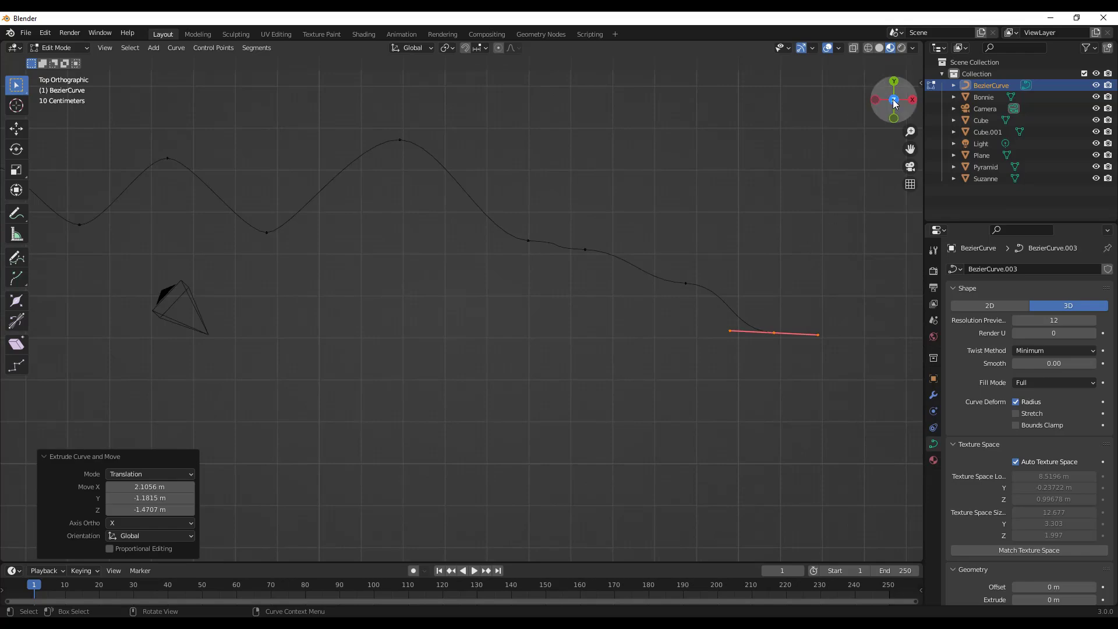
key(Home)
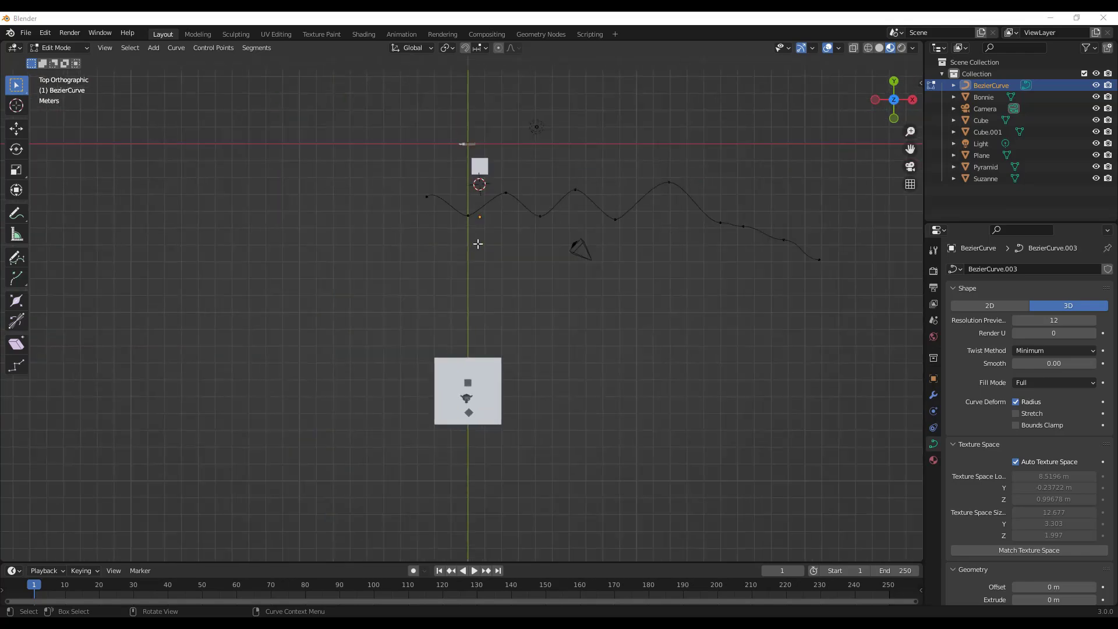
Return to Object Mode and place the 3D cursor near the Y axis, at about Y -6.62 m, between the wavy curve and the plane
key(Tab)
scroll(472, 263, up, 2)
shift+right_drag(497, 220, 465, 257)
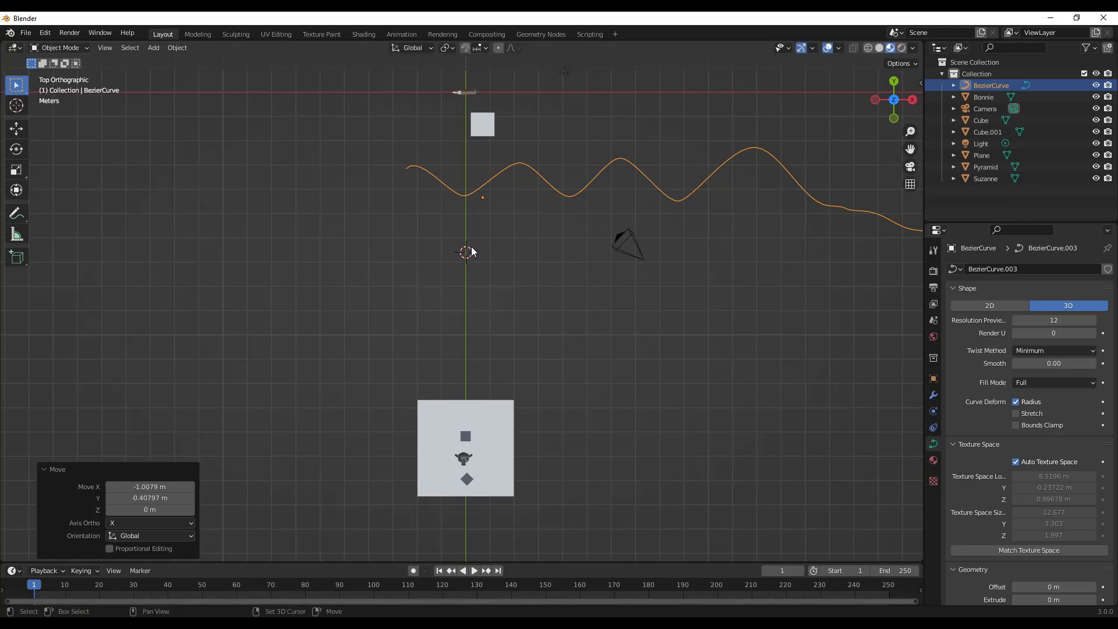
Add a new Bezier curve at the 3D cursor
scroll(469, 246, up, 2)
key(shift+a)
mouse_move(469, 245)
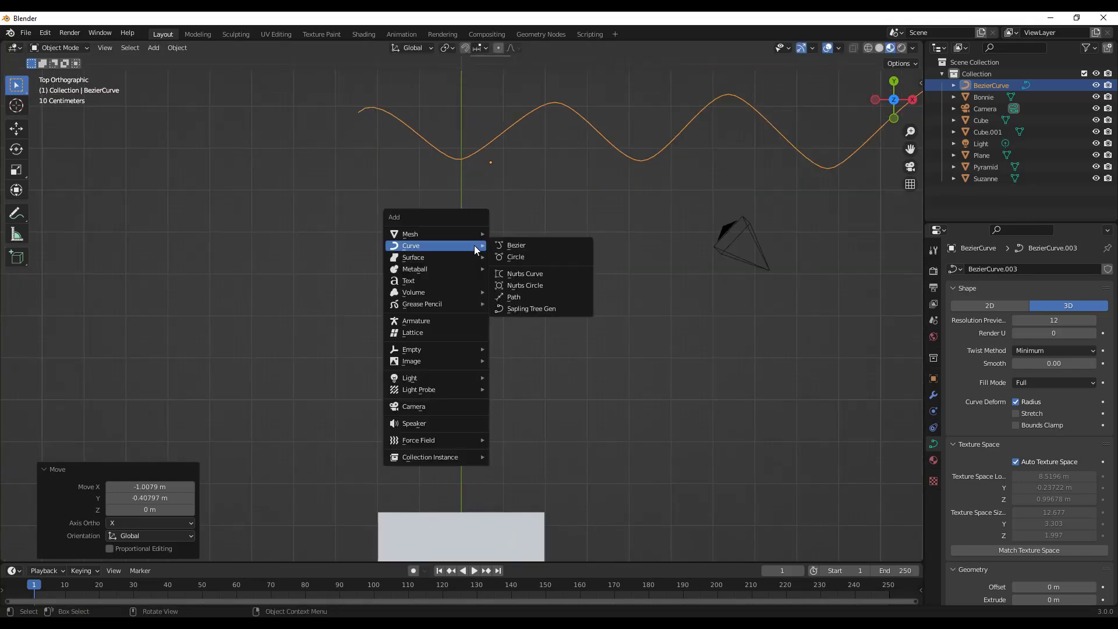
click(529, 246)
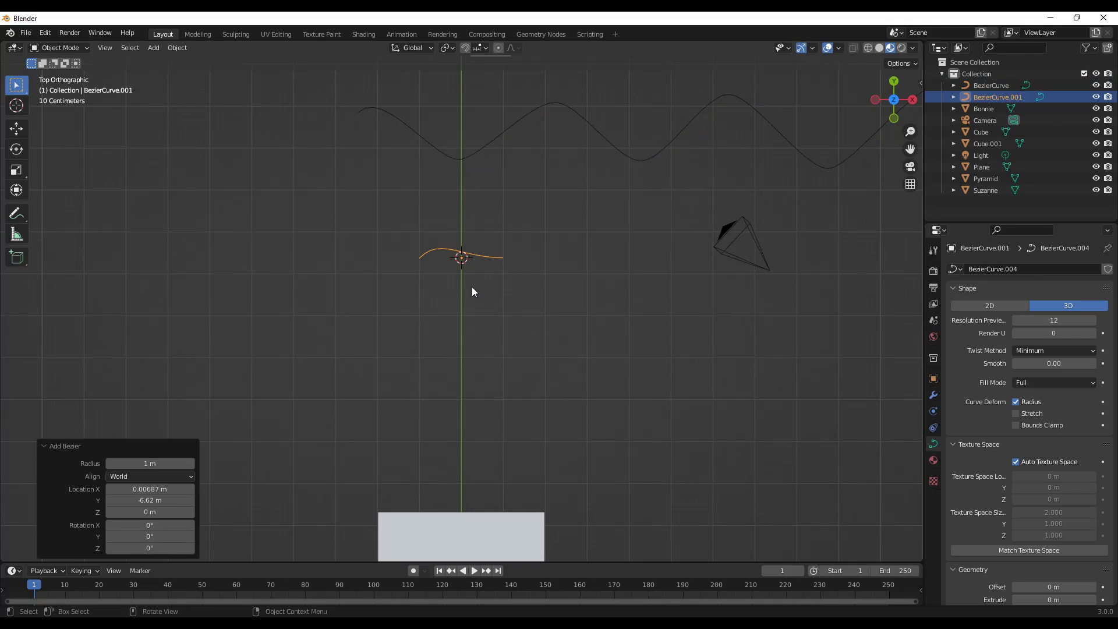
Delete all control points of the new Bezier curve and return to Object Mode
key(Tab)
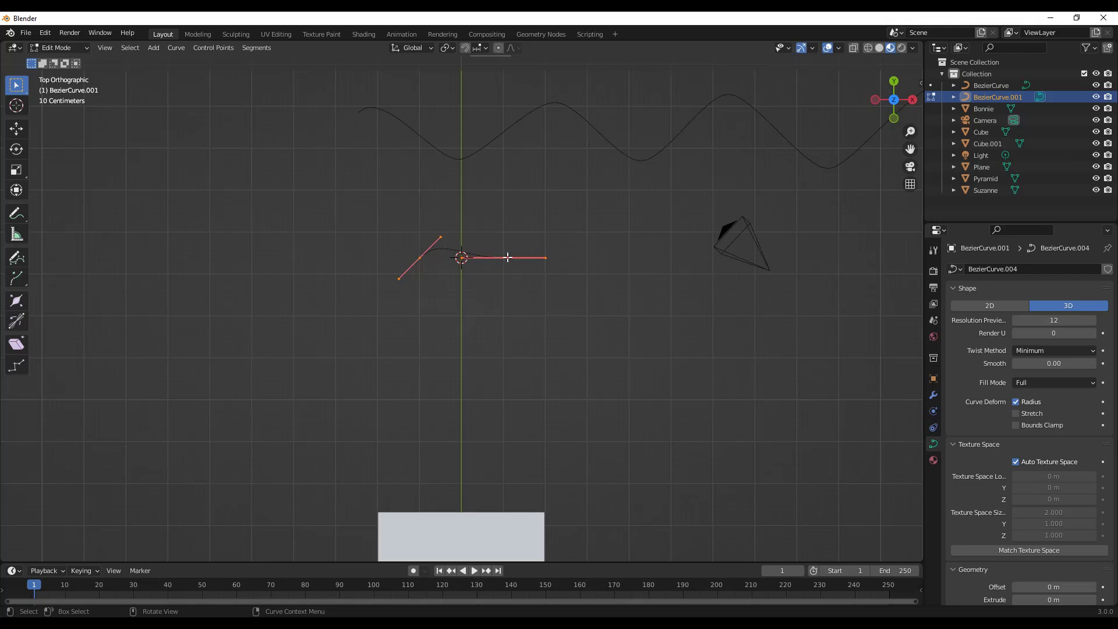
key(x)
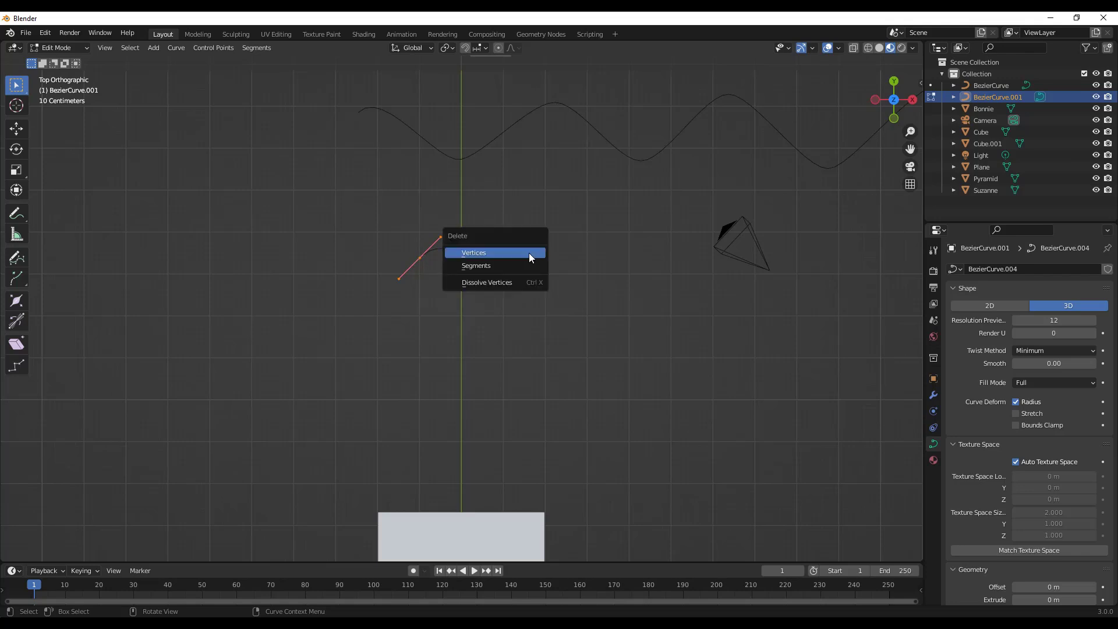
click(486, 255)
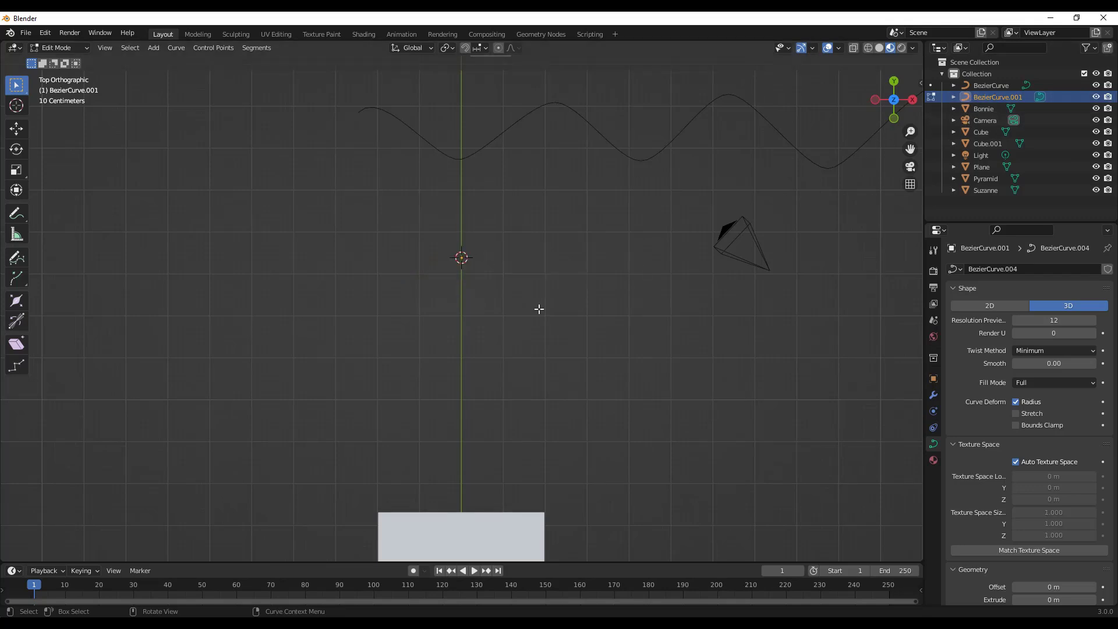
key(Tab)
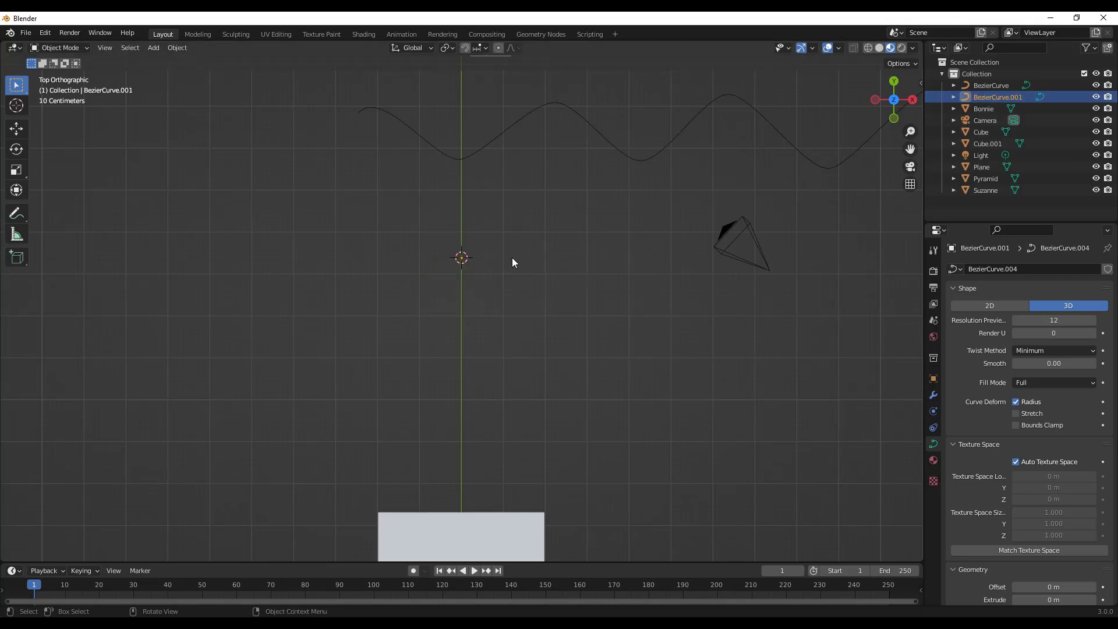
In Edit Mode, use the Draw tool to sketch a freehand S-shaped curve passing through the 3D cursor, between the wavy curve and the plane
key(Tab)
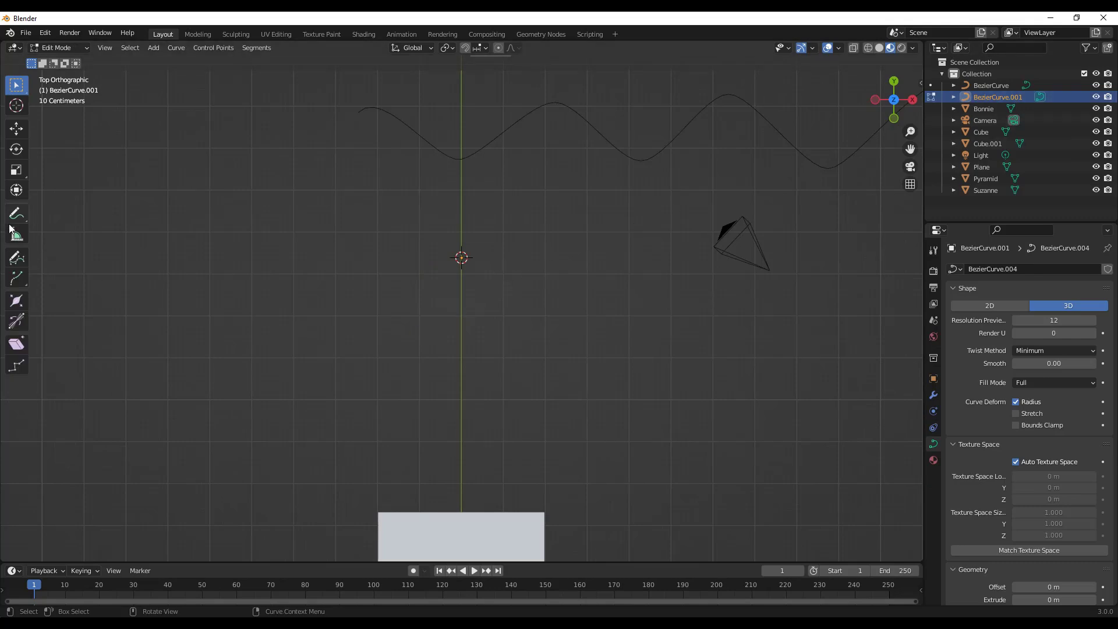
click(15, 263)
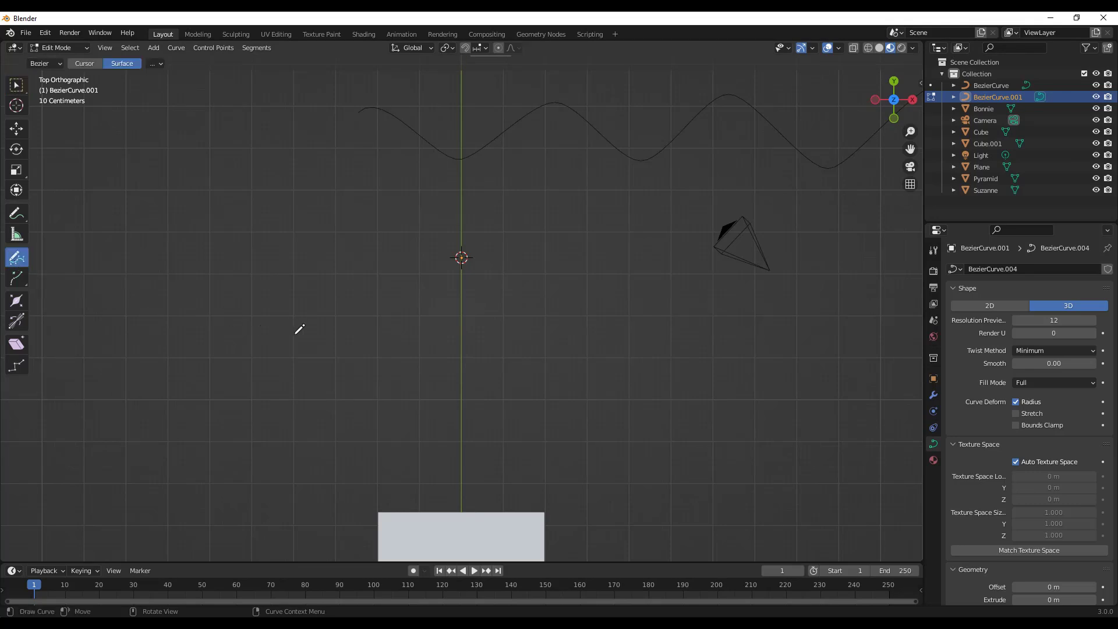
mouse_move(306, 321)
mouse_down()
mouse_move(339, 252)
mouse_move(380, 224)
mouse_move(417, 224)
mouse_move(466, 261)
mouse_move(506, 319)
mouse_move(562, 344)
mouse_move(628, 327)
mouse_move(671, 242)
mouse_up()
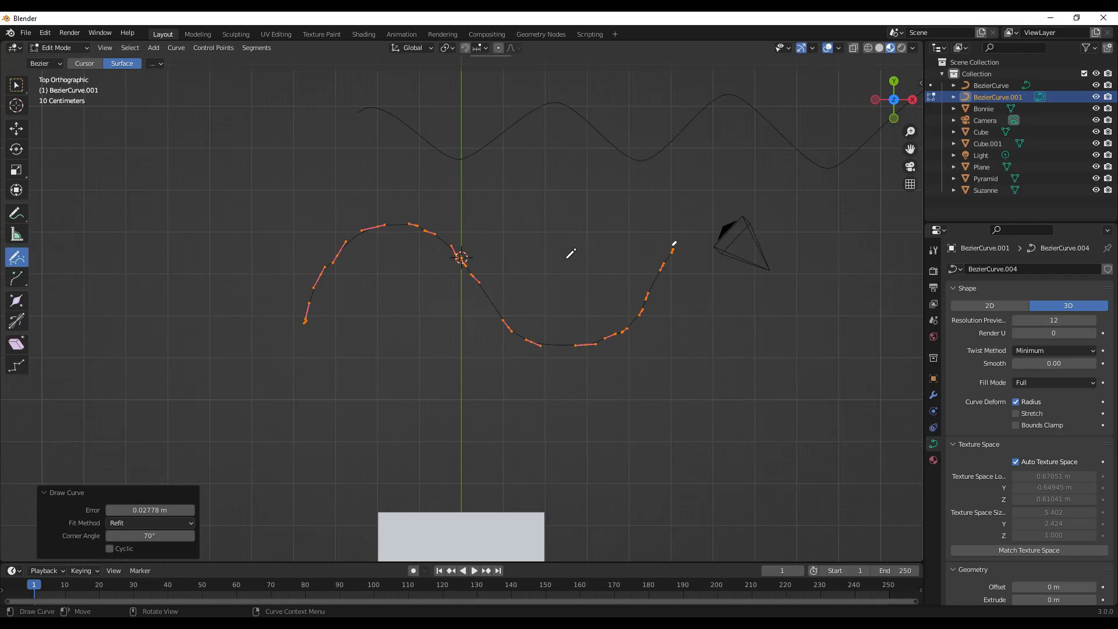
Try lower and higher fit errors on the freshly drawn curve and settle on an error of 0.07778 m
scroll(553, 347, up, 2)
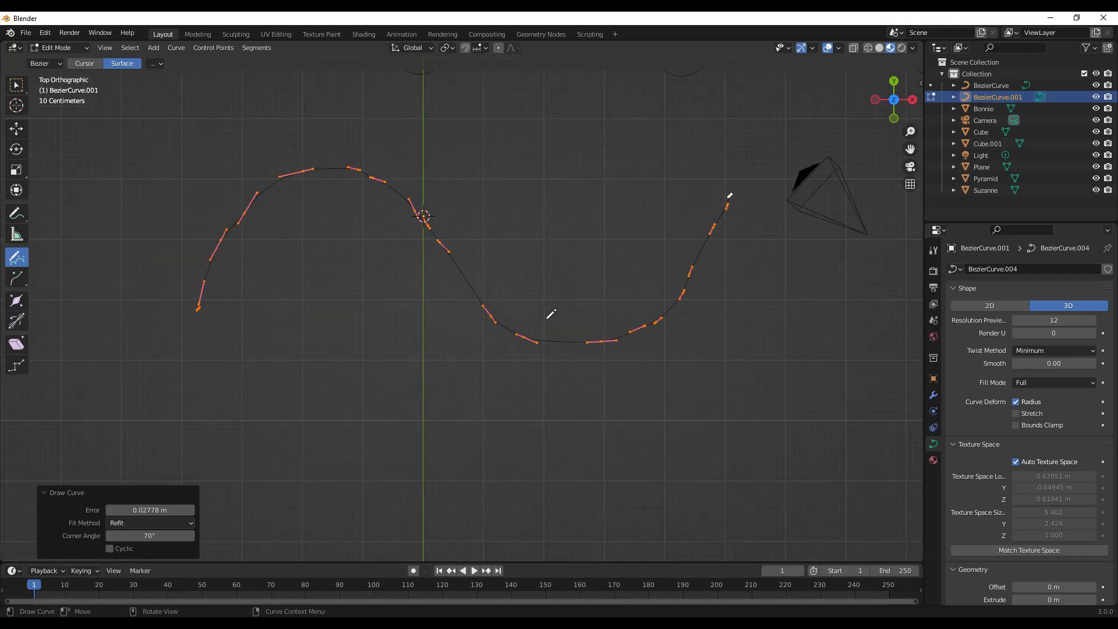
scroll(493, 246, up, 1)
scroll(492, 243, down, 1)
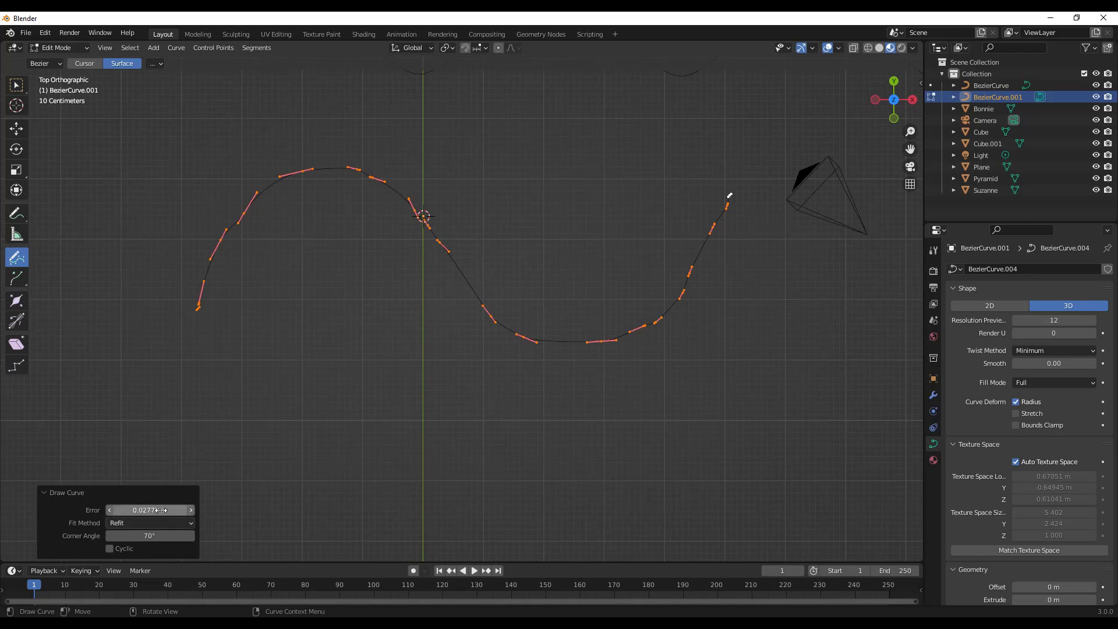
mouse_move(145, 510)
mouse_down()
mouse_move(204, 511)
mouse_move(148, 511)
mouse_move(159, 510)
mouse_up()
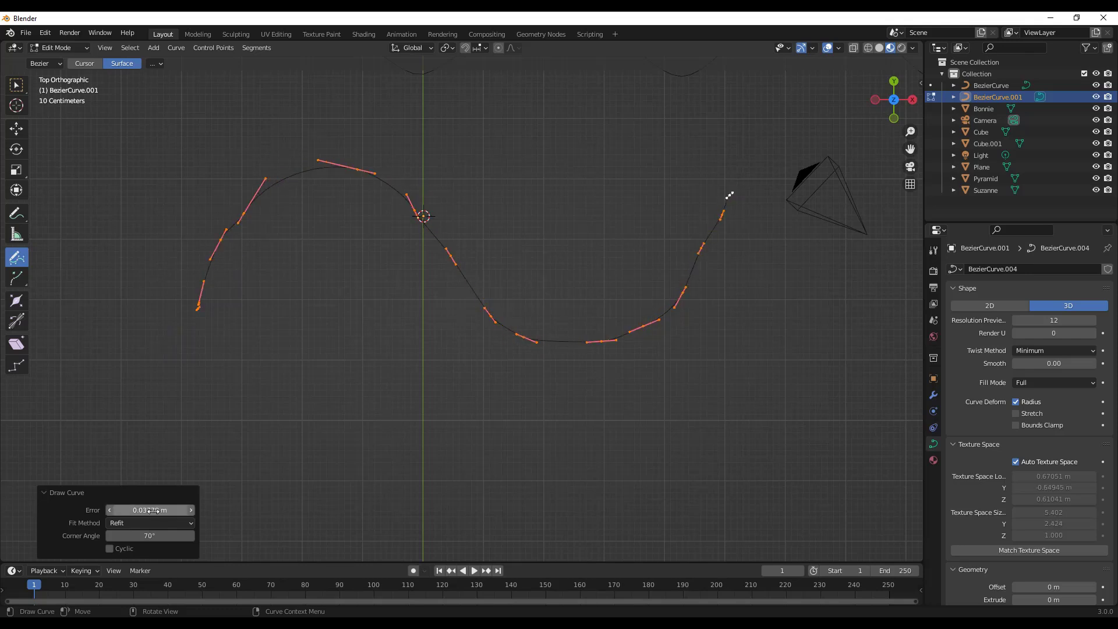
click(109, 510)
click(108, 510)
click(109, 510)
click(190, 510)
click(191, 510)
click(190, 511)
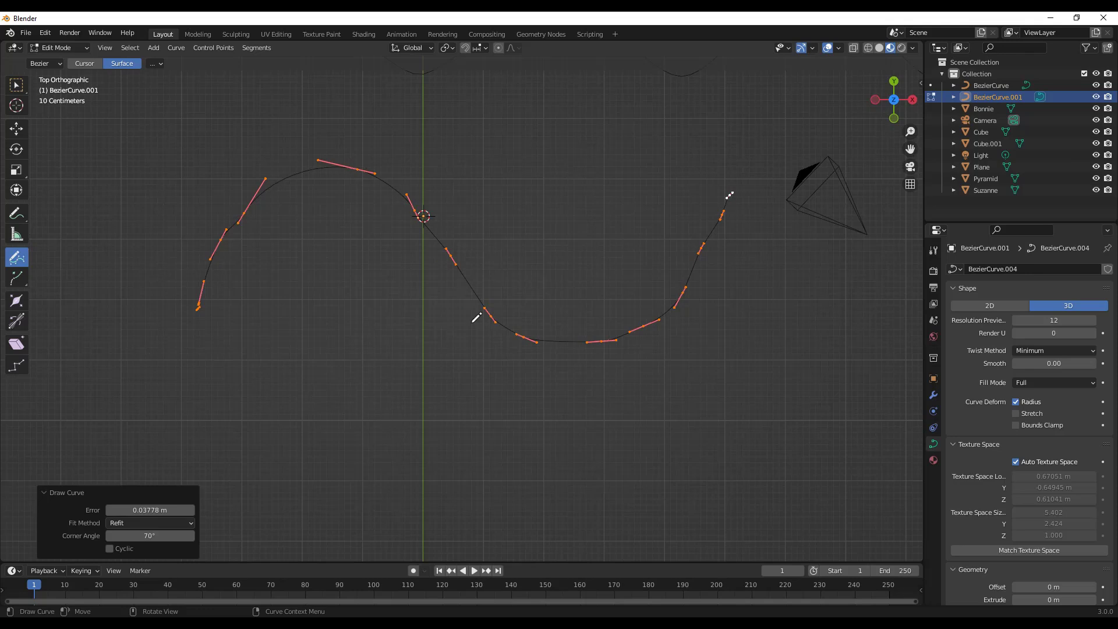
click(190, 510)
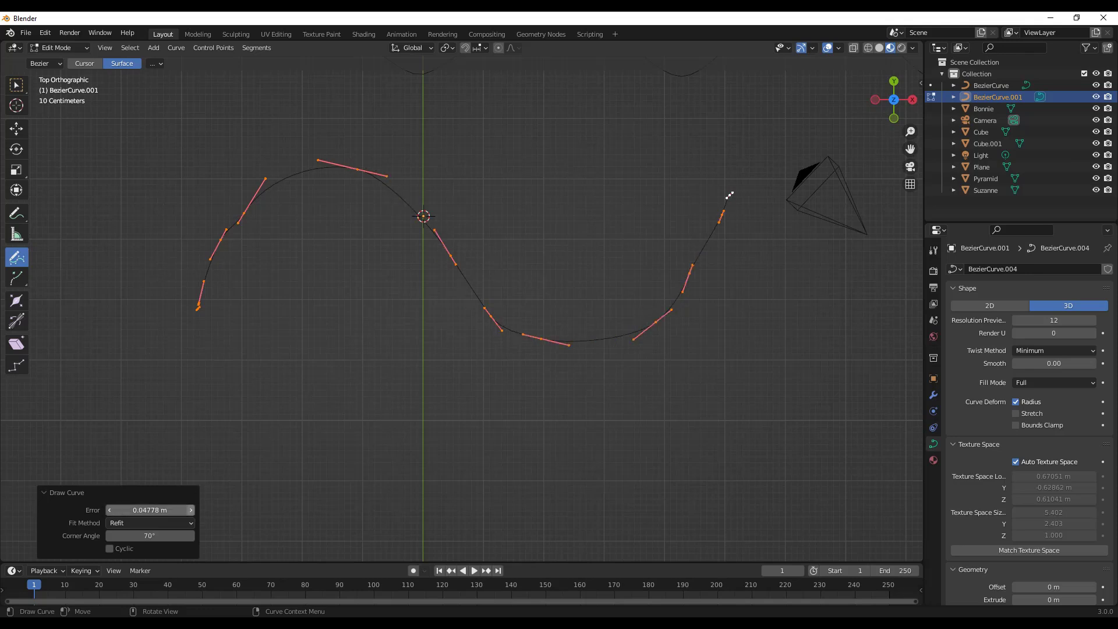
click(190, 510)
click(190, 510)
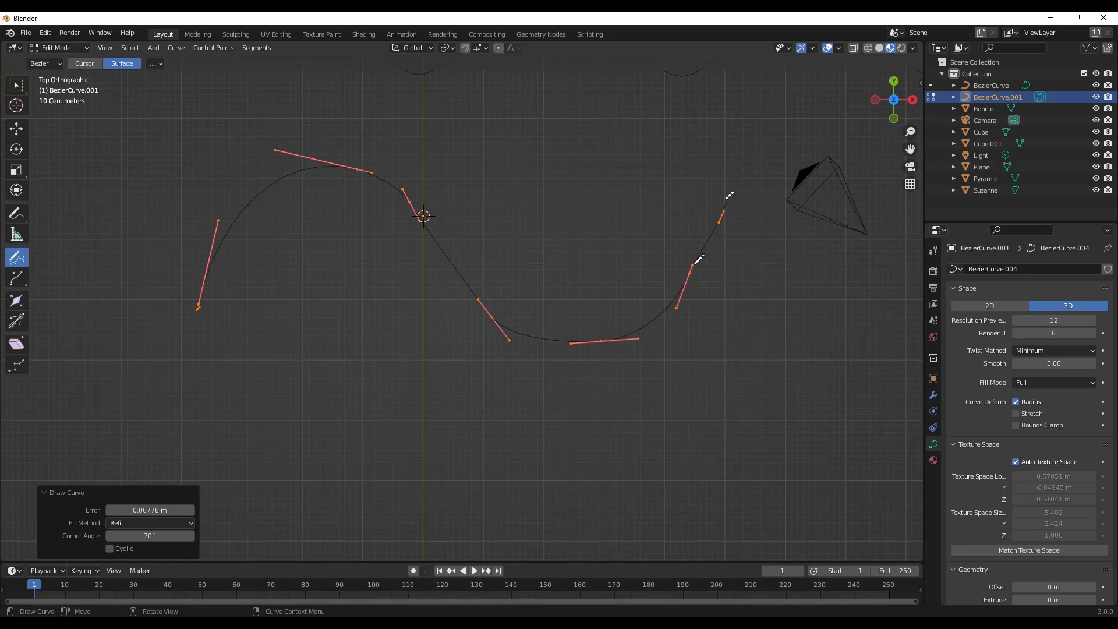
click(190, 510)
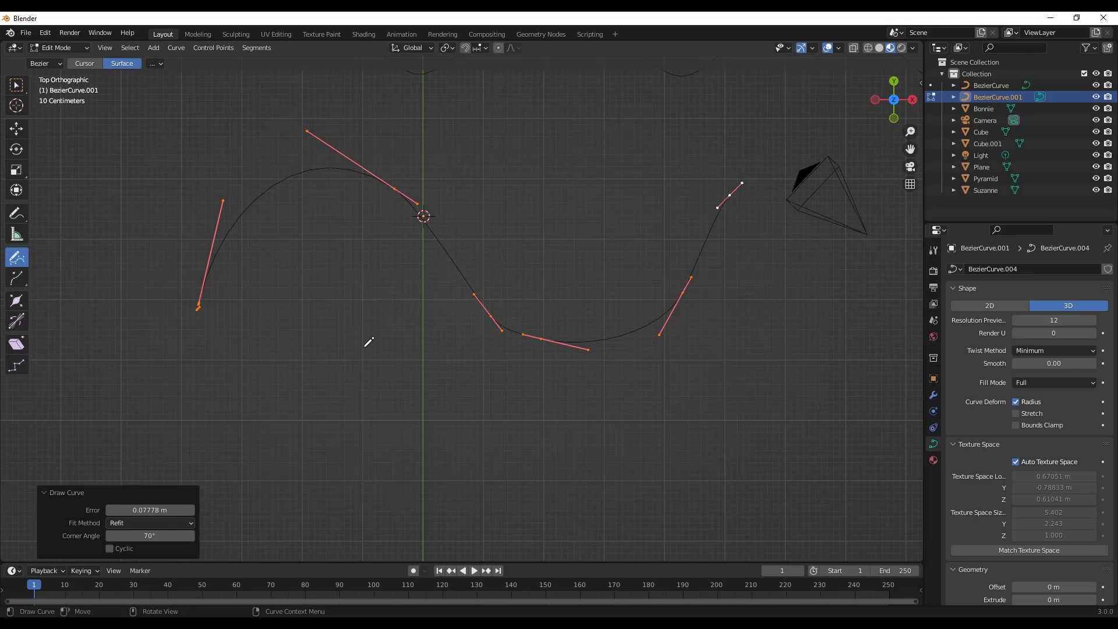
Switch back to the Select Box tool and frame the drawn curve in an angled perspective view
middle_drag(423, 249, 650, 235)
scroll(650, 235, up, 5)
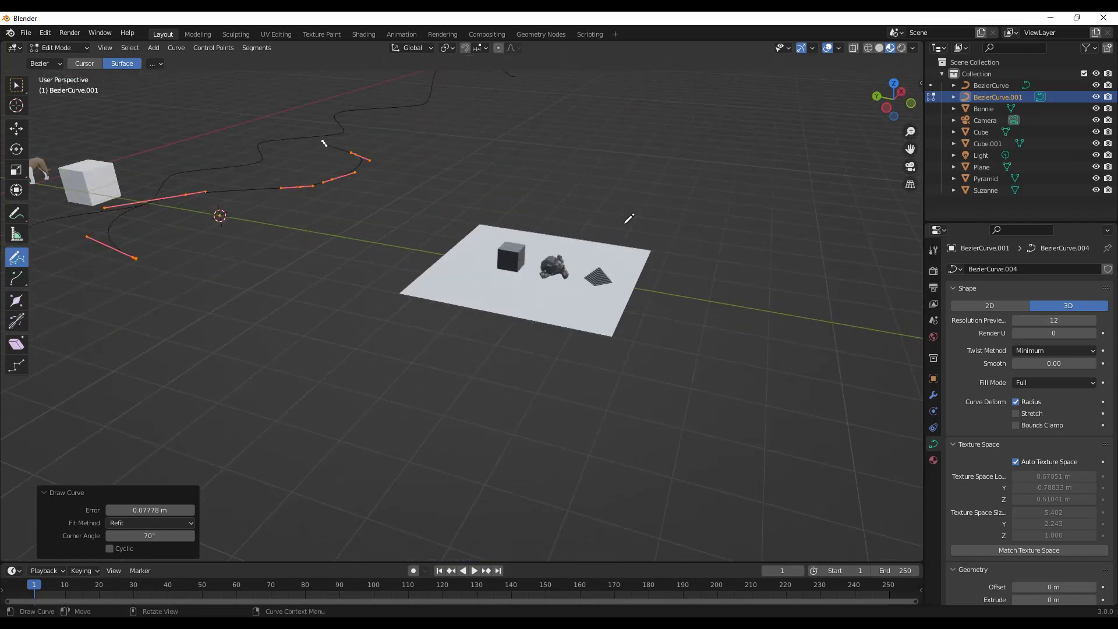
middle_drag(483, 152, 340, 196)
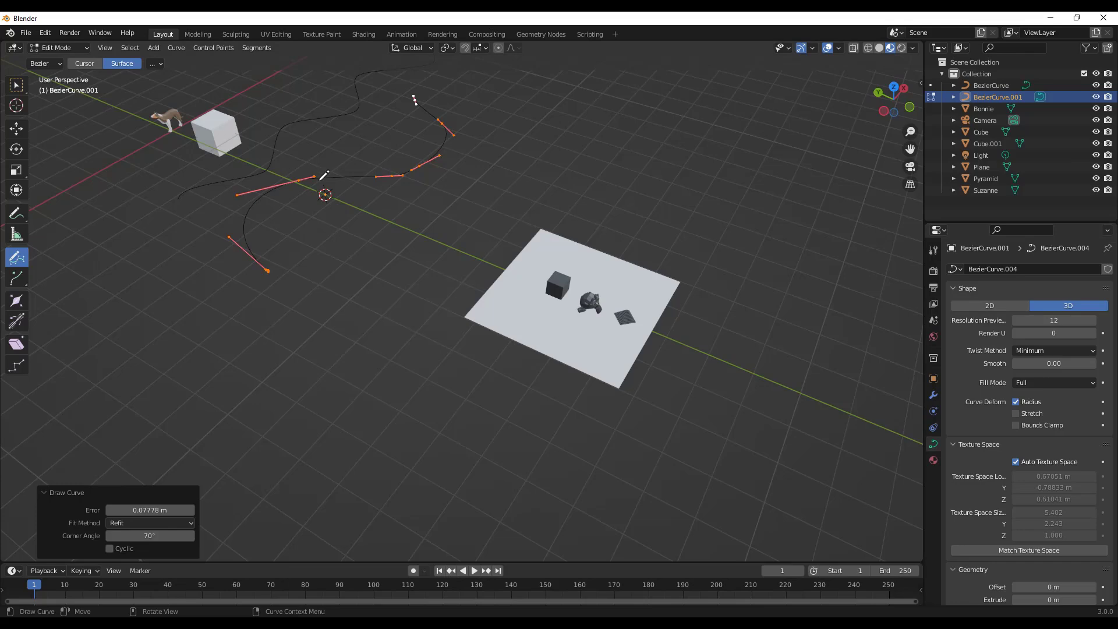
click(17, 85)
key(KP_Decimal)
middle_drag(439, 262, 431, 303)
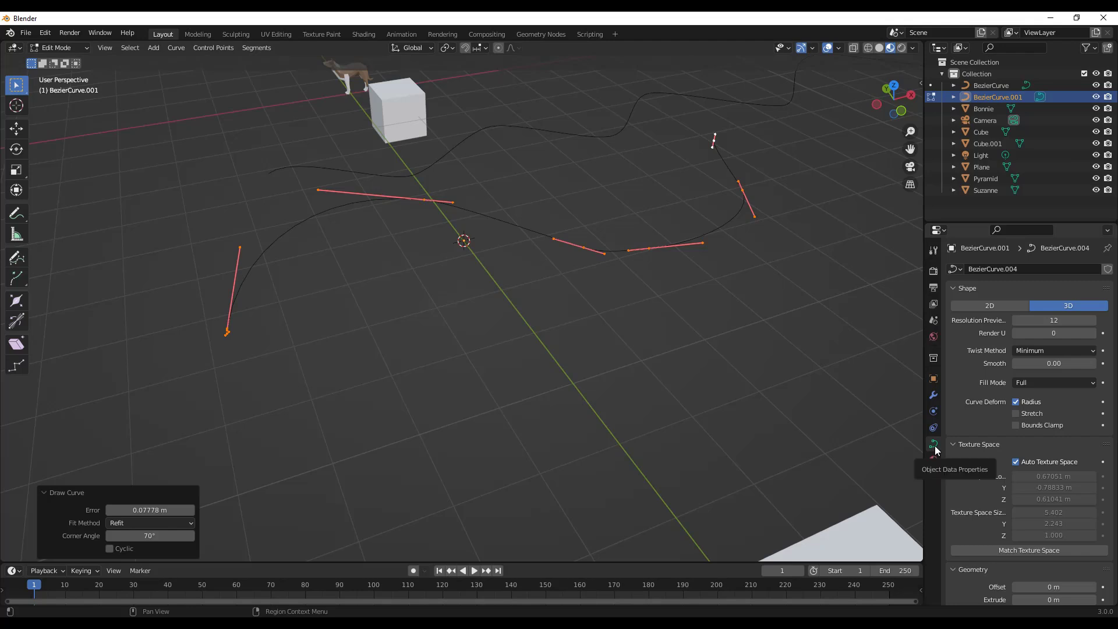
Give the drawn curve a round bevel with a depth of 0.03 m
scroll(988, 382, down, 5)
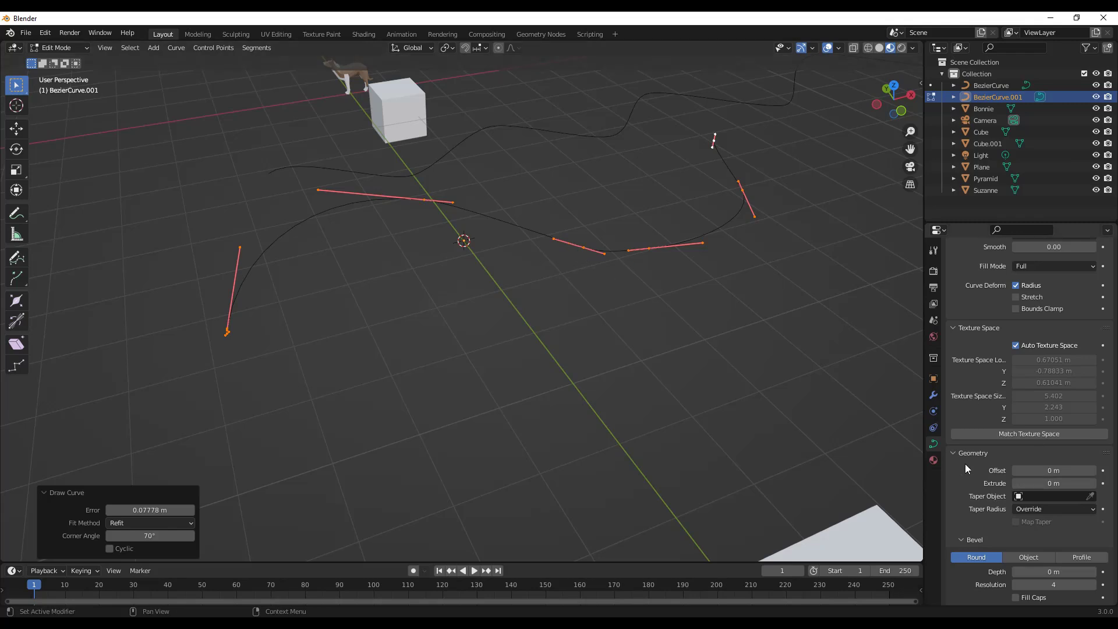
scroll(967, 465, down, 3)
scroll(982, 446, down, 1)
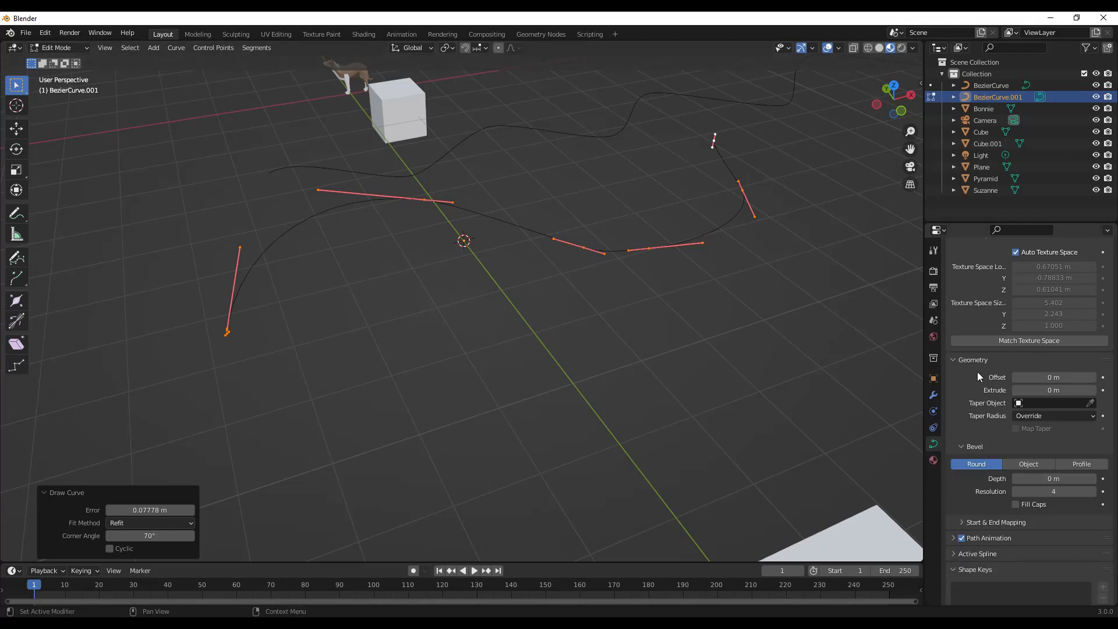
scroll(1047, 411, down, 2)
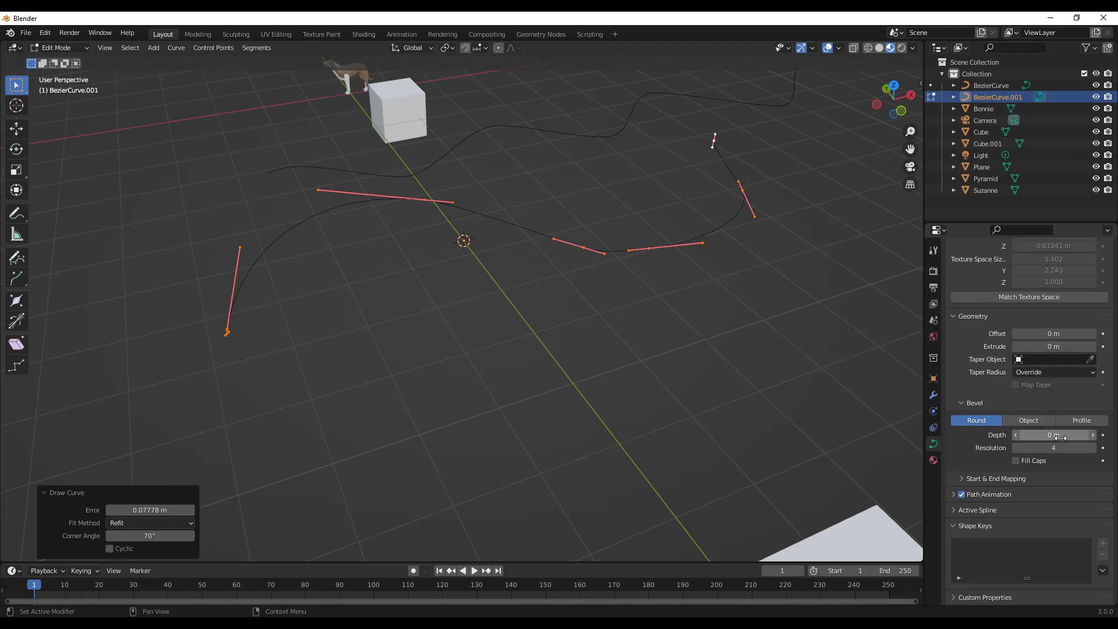
click(1093, 436)
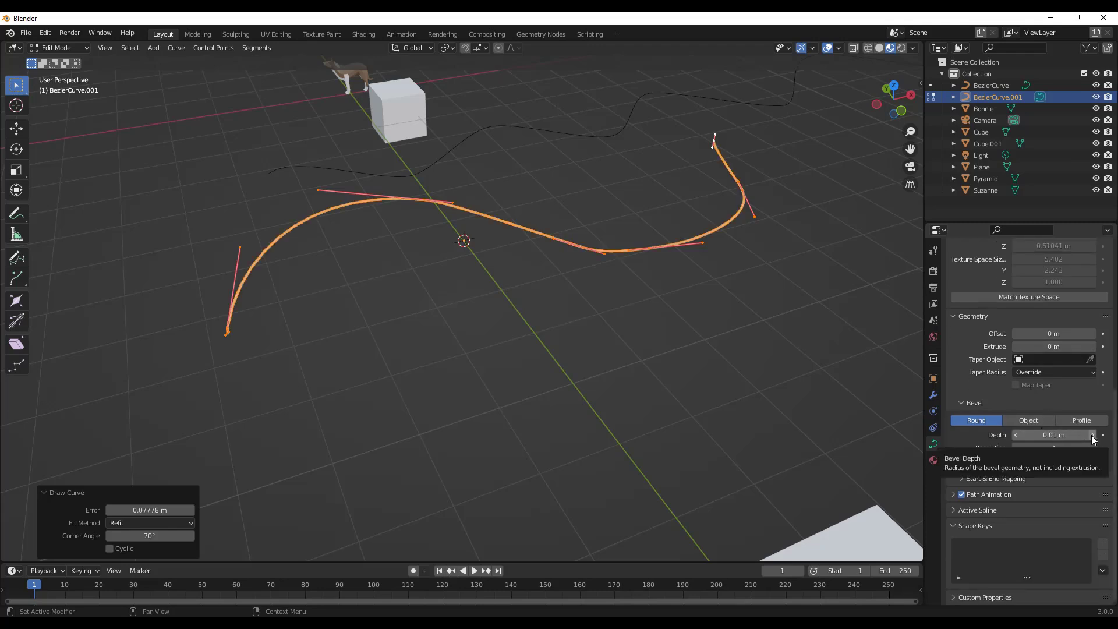
click(1093, 435)
click(1093, 435)
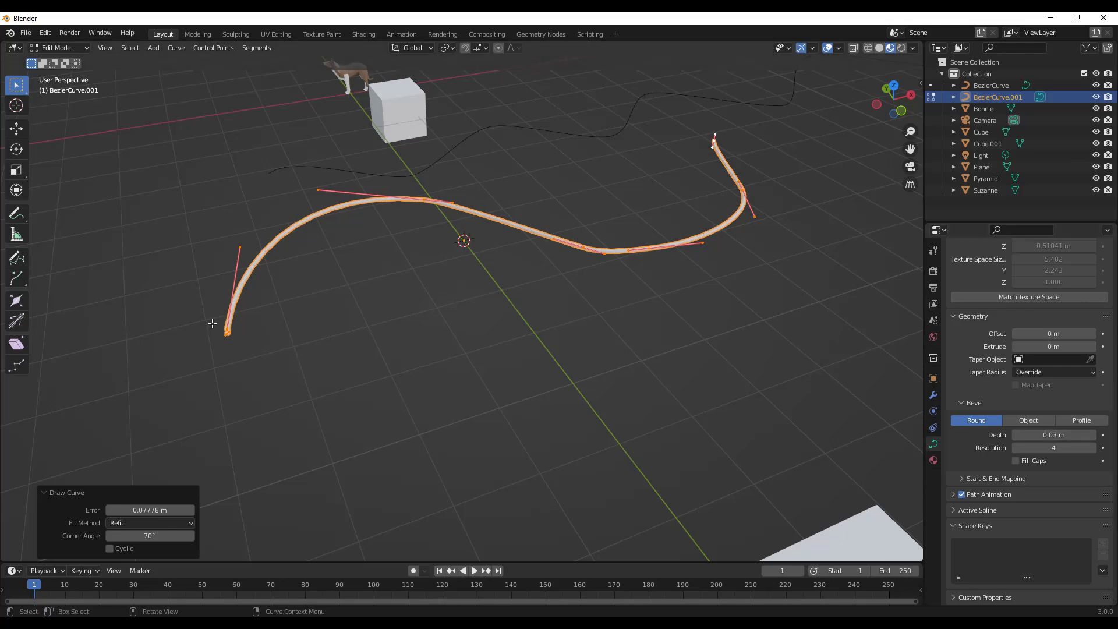
Examine the open end of the beveled tube up close from a low perspective angle
scroll(238, 318, up, 6)
scroll(329, 353, down, 3)
middle_drag(329, 354, 364, 309)
scroll(434, 255, up, 3)
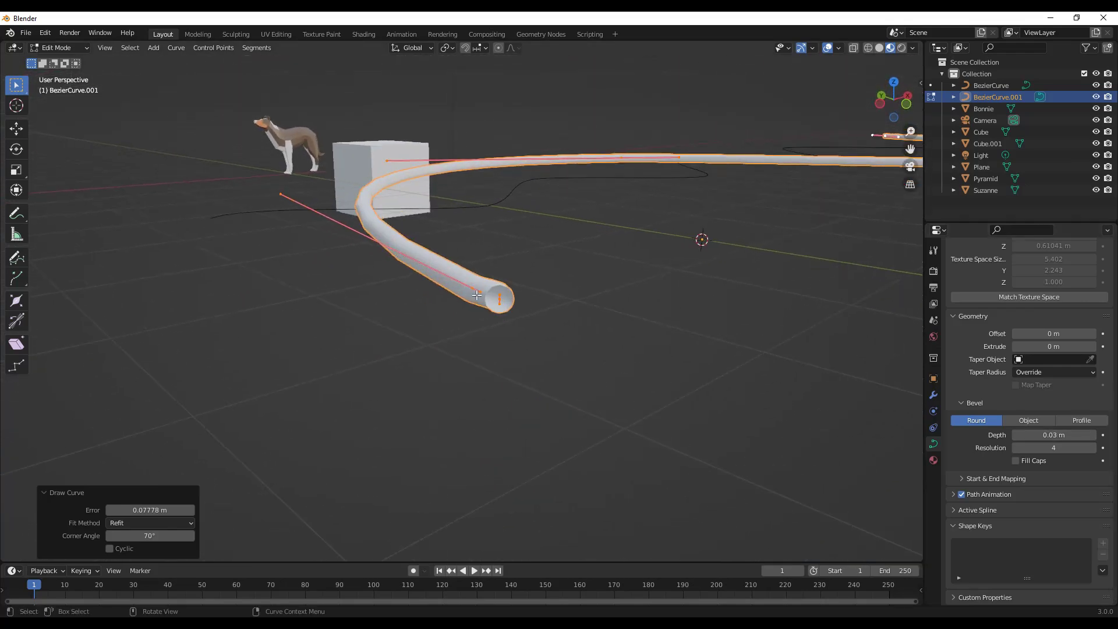
scroll(483, 299, down, 2)
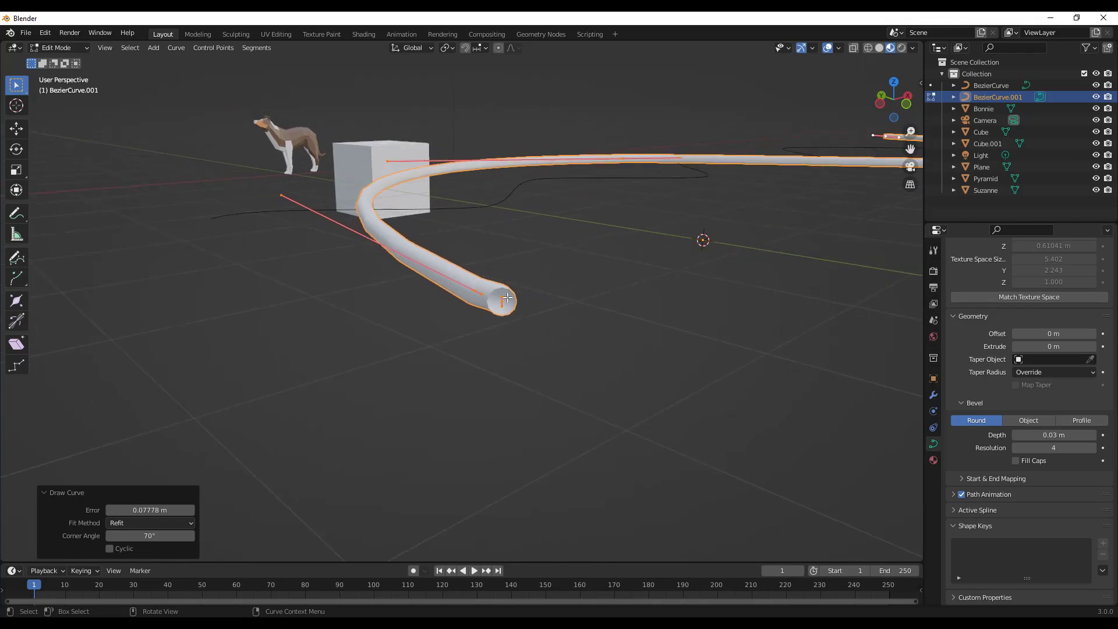
scroll(507, 298, up, 3)
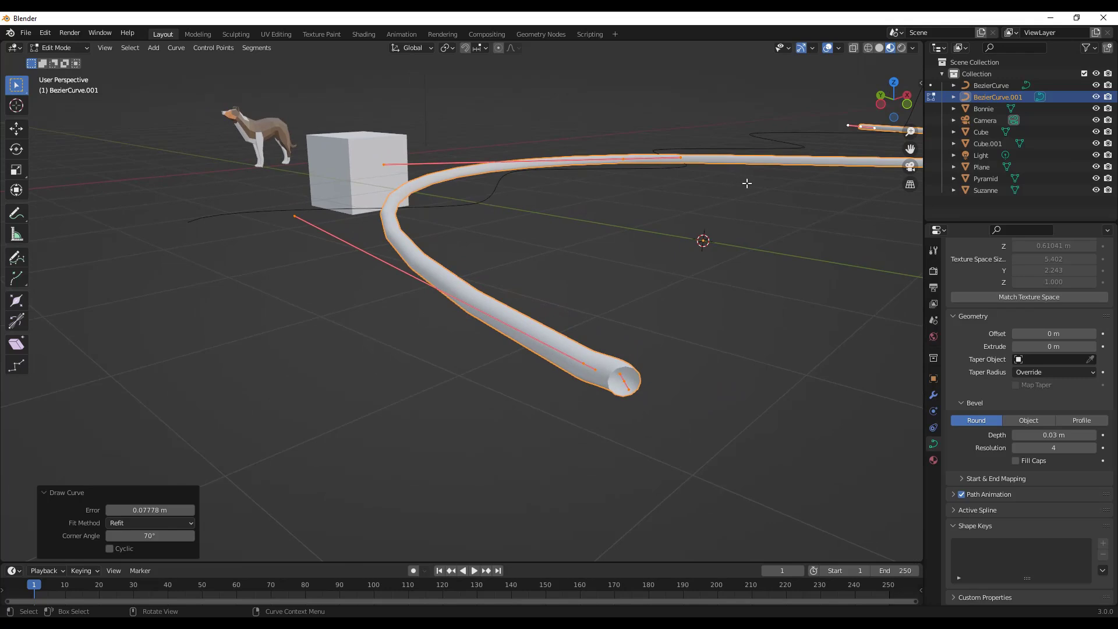
scroll(736, 334, up, 3)
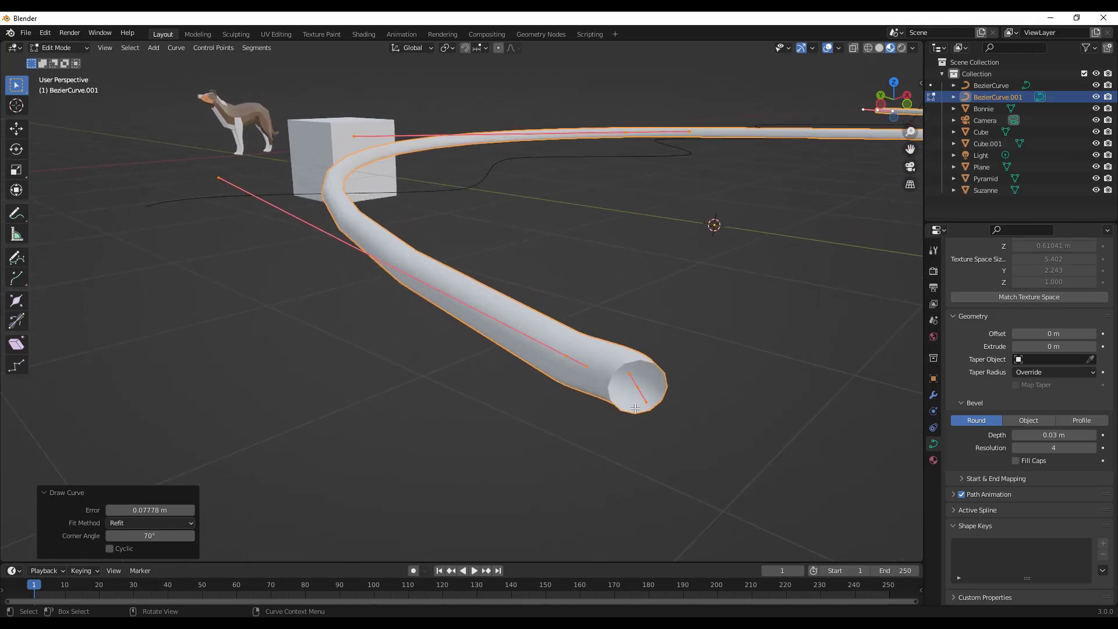
Try larger bevel depths on the tube, then restore the depth to 0.03 m
click(1093, 435)
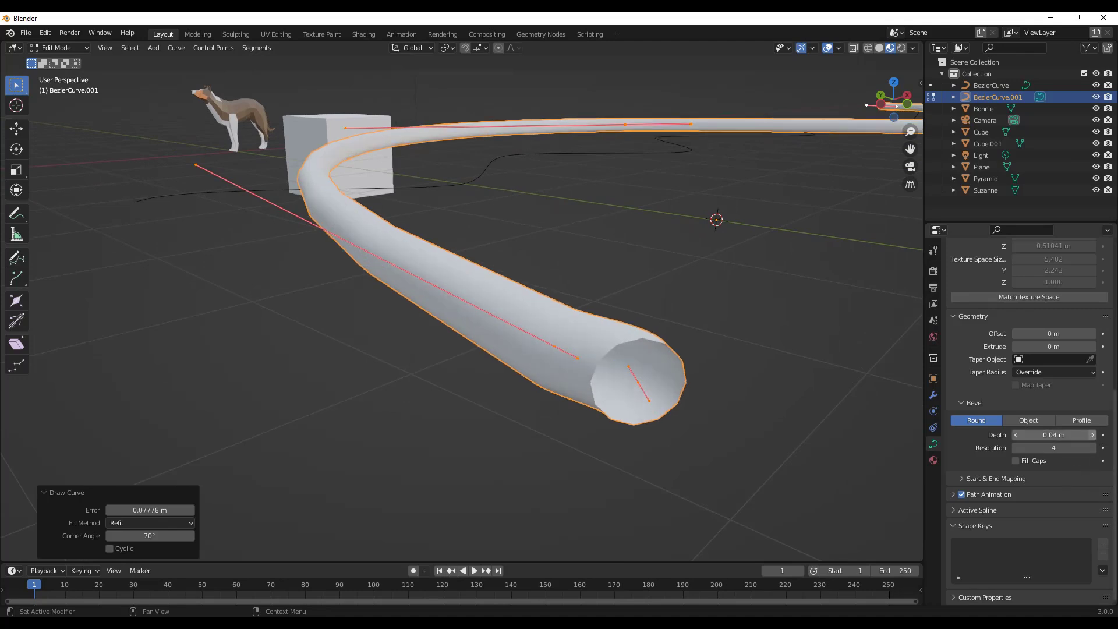
click(1093, 435)
click(1093, 434)
click(1016, 435)
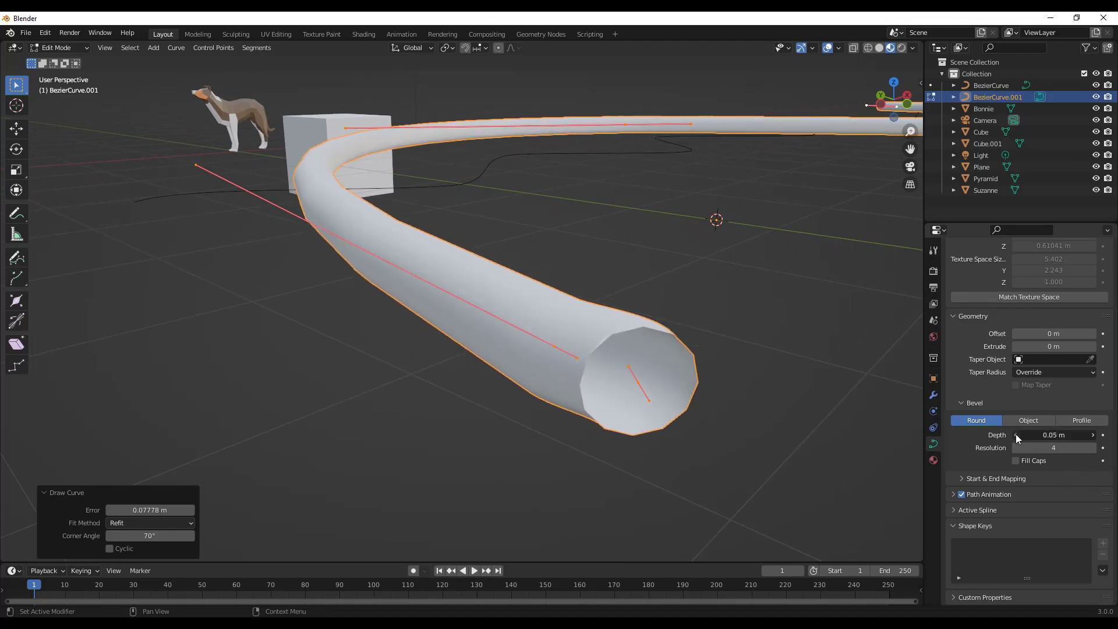
click(1016, 435)
click(1016, 435)
Lower the tube's bevel resolution to 0
click(1093, 447)
click(1016, 448)
click(1016, 448)
click(1017, 448)
click(1016, 447)
click(1016, 448)
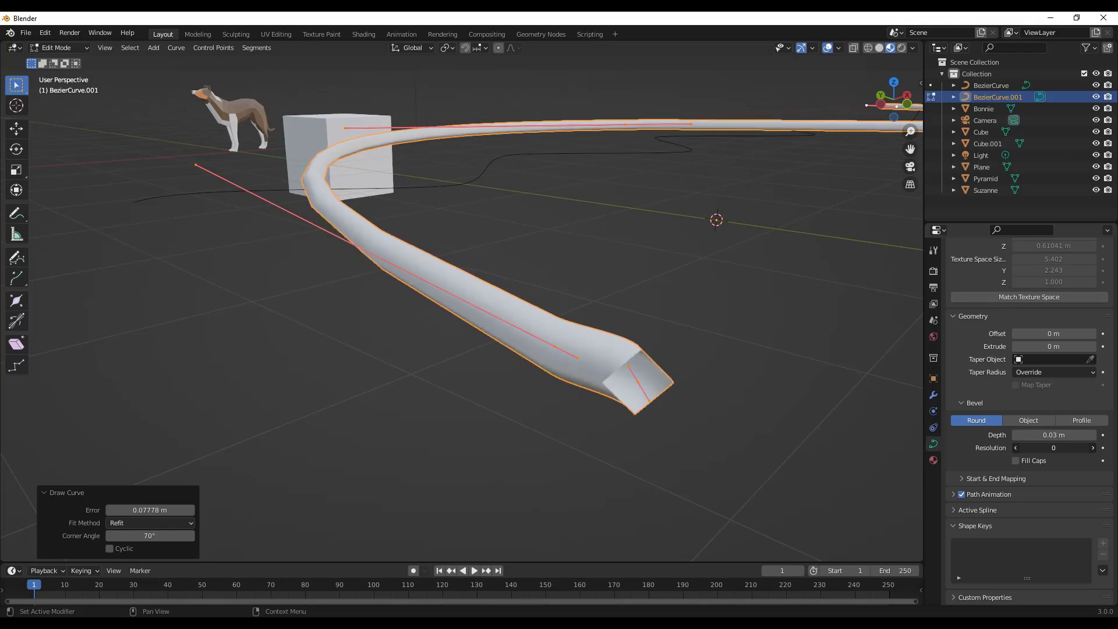
Raise the tube's bevel resolution step by step, then reduce it to 2
click(1093, 448)
click(1093, 447)
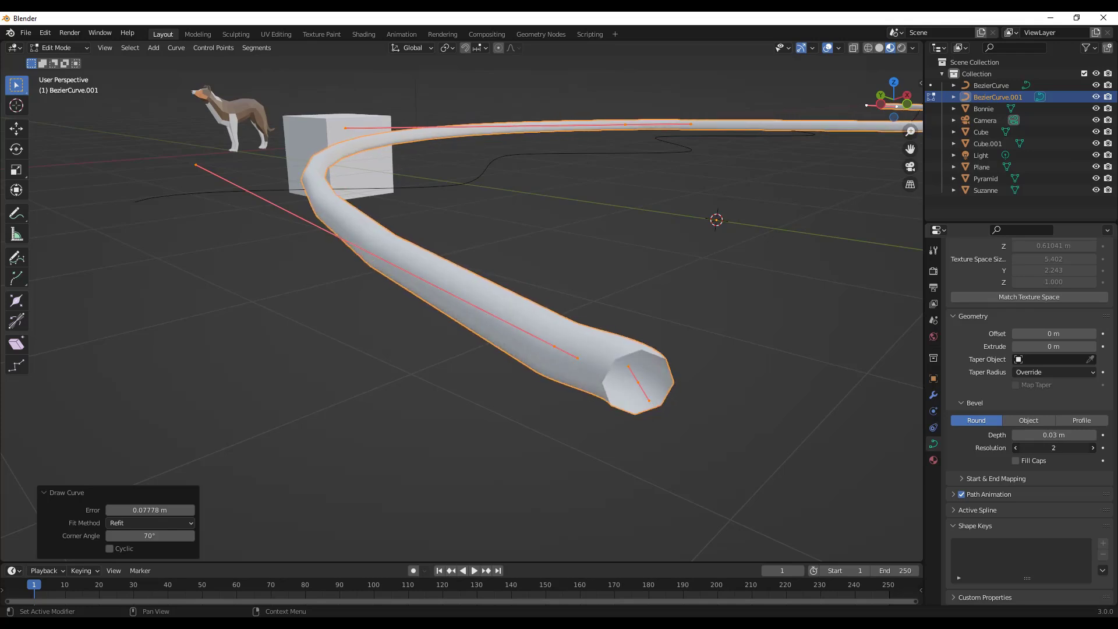
click(1093, 448)
click(1093, 448)
scroll(539, 361, down, 3)
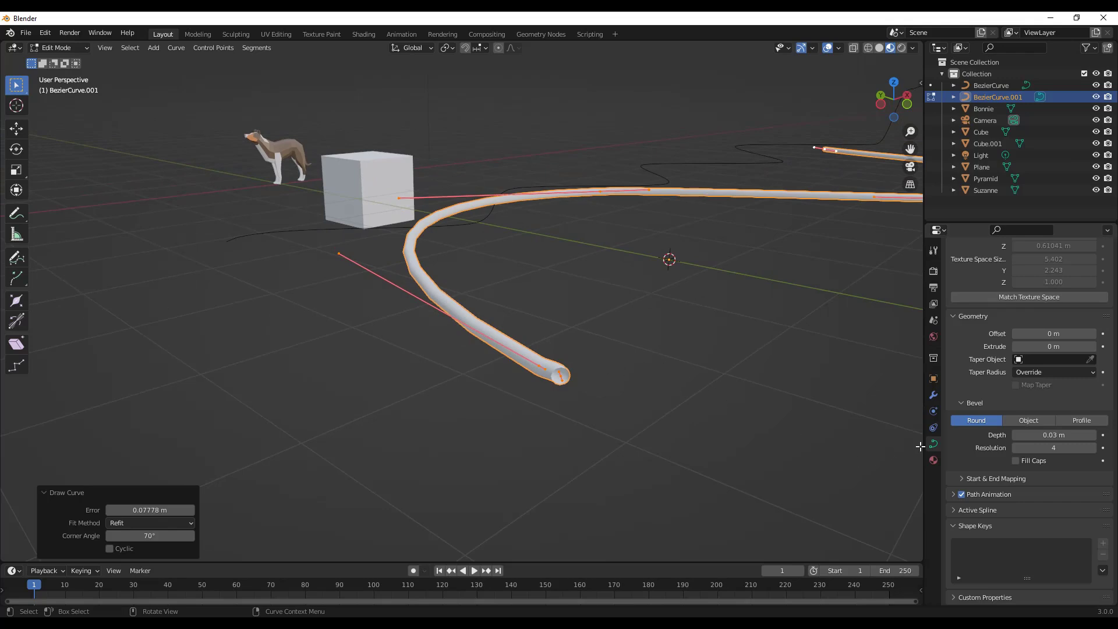
click(1016, 447)
click(1016, 447)
Turn on the wireframe viewport overlay to display the tube's geometry
click(839, 48)
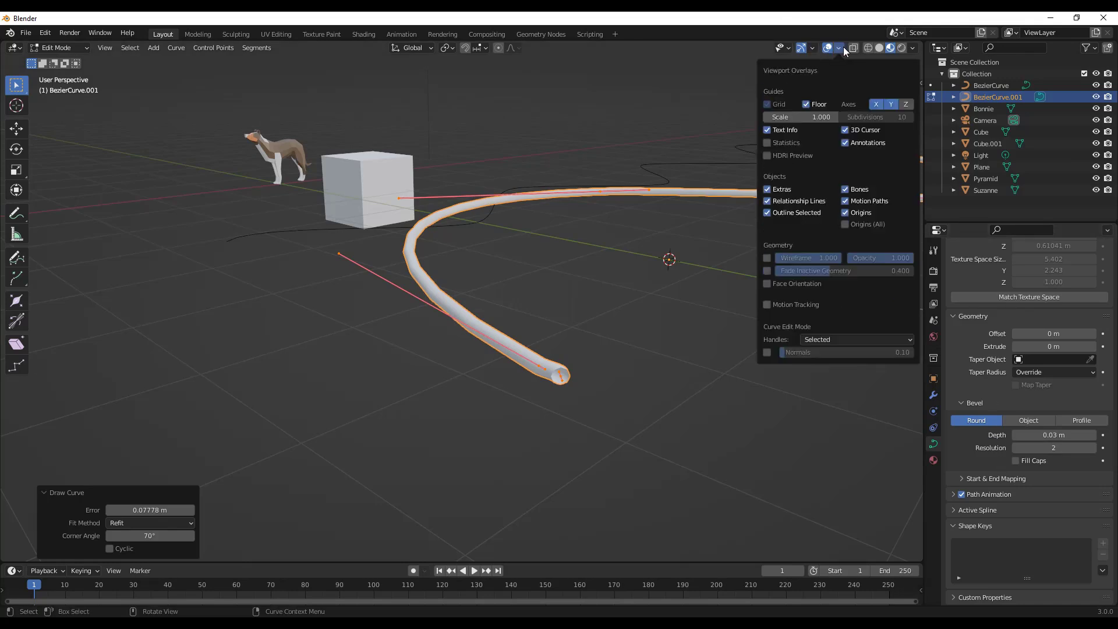
click(767, 258)
scroll(752, 371, up, 3)
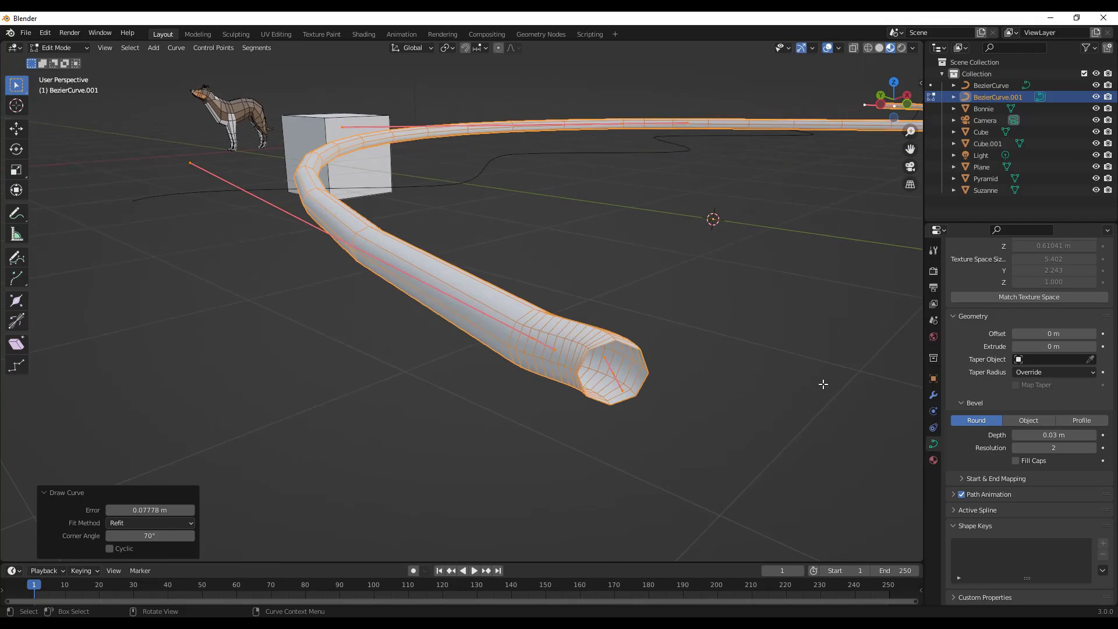
Compare the tube's wireframe at bevel resolution 1, then set the resolution to 6
click(1017, 447)
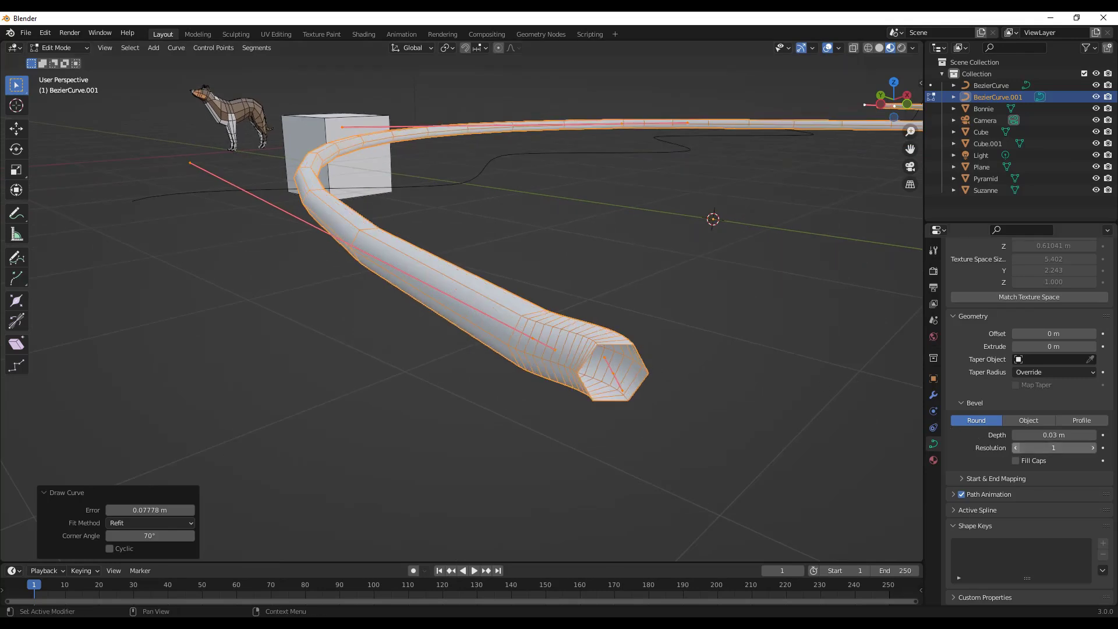
click(1093, 448)
click(1093, 447)
click(1093, 448)
click(1093, 448)
click(1093, 448)
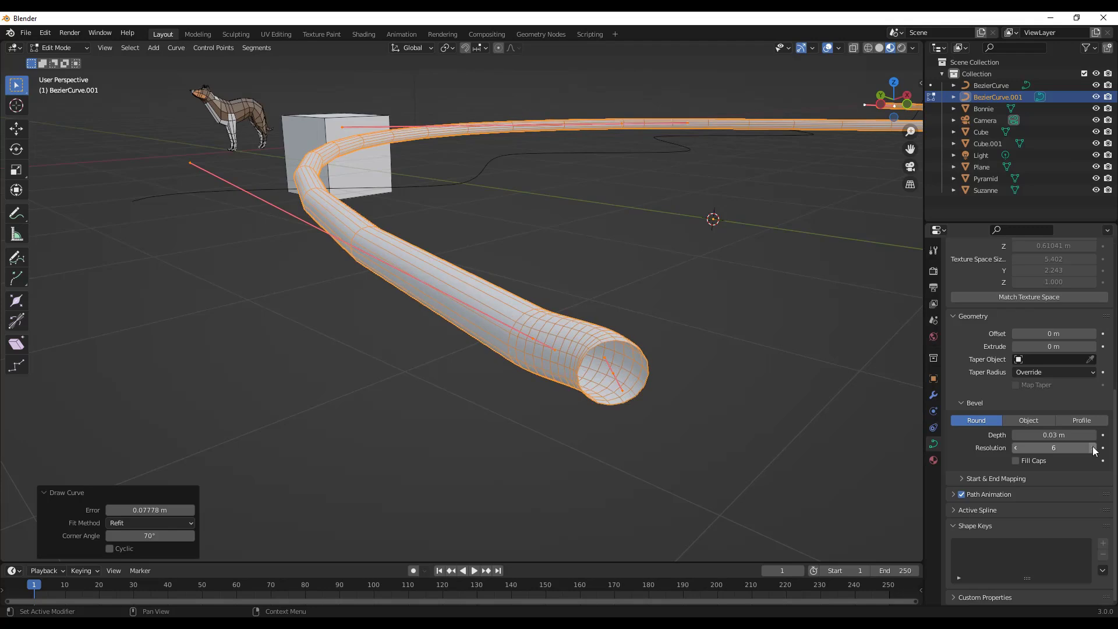
Set the tube's bevel resolution to 2 and enable Fill Caps to close its open ends
click(1017, 447)
click(1017, 447)
click(1017, 447)
click(1017, 447)
click(1017, 462)
click(1017, 461)
click(1017, 462)
From the top view, move the tube's middle control point about -1.27 m in X and -0.20 m in Y
middle_drag(618, 370, 472, 323)
scroll(472, 323, down, 5)
middle_drag(675, 335, 594, 355)
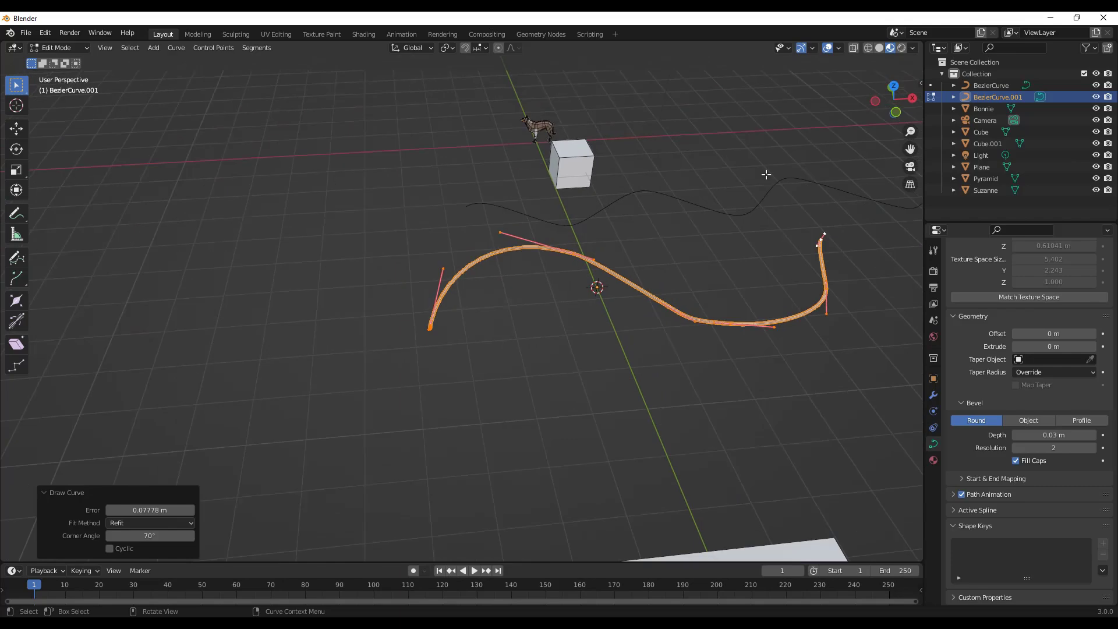
click(895, 87)
drag(670, 287, 718, 350)
scroll(728, 332, up, 4)
key(g)
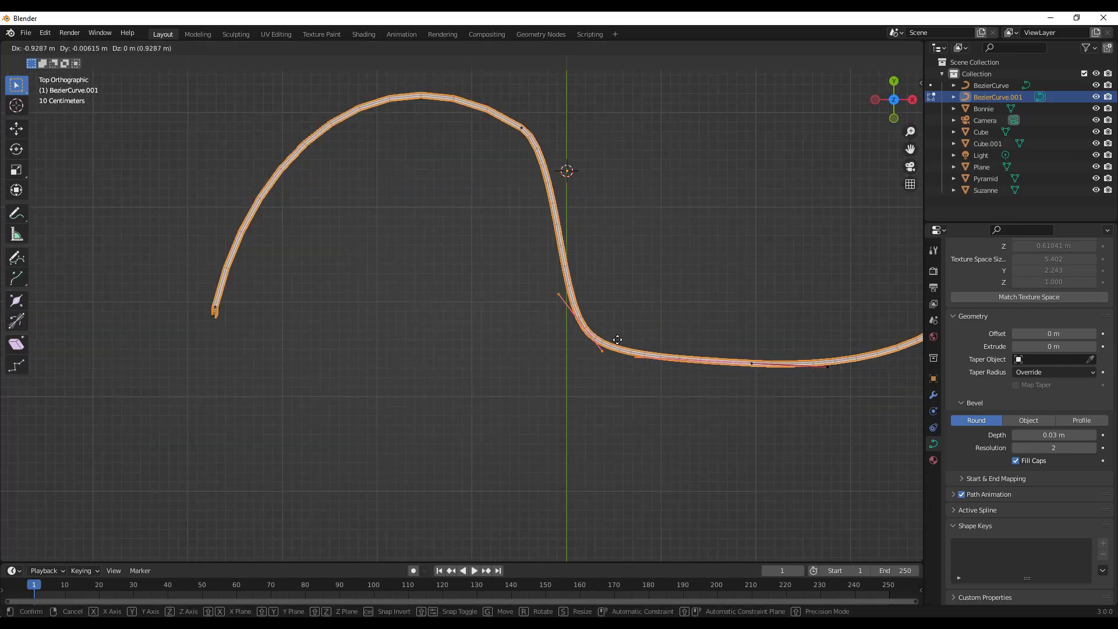
click(586, 352)
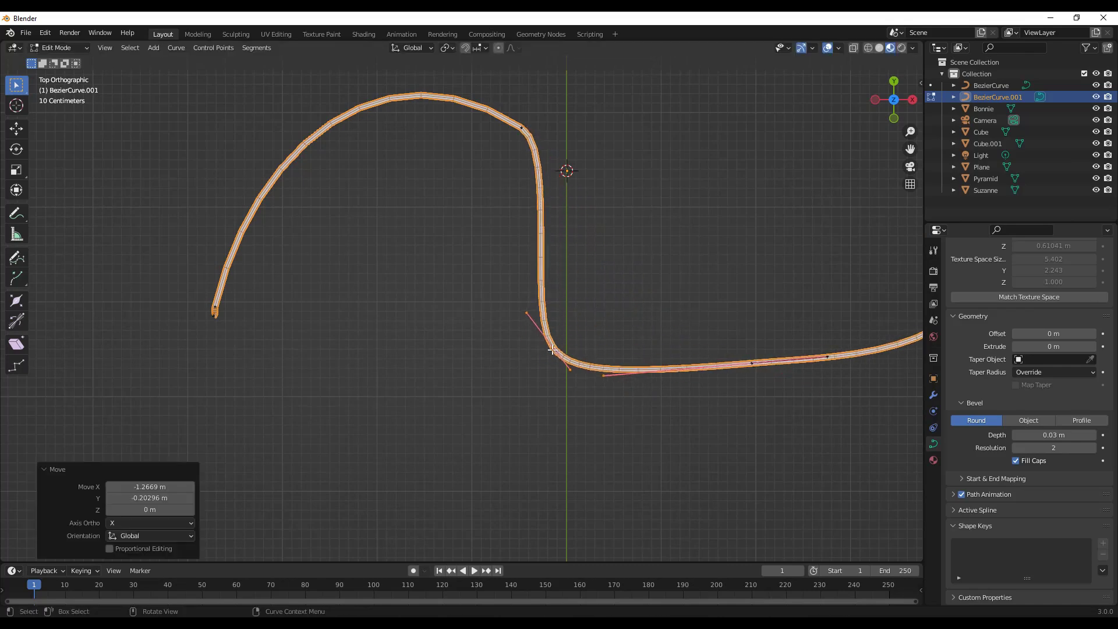
Reposition the same control point twice more by small amounts to test how the tube's bend follows it
scroll(586, 351, up, 4)
scroll(586, 351, down, 1)
key(g)
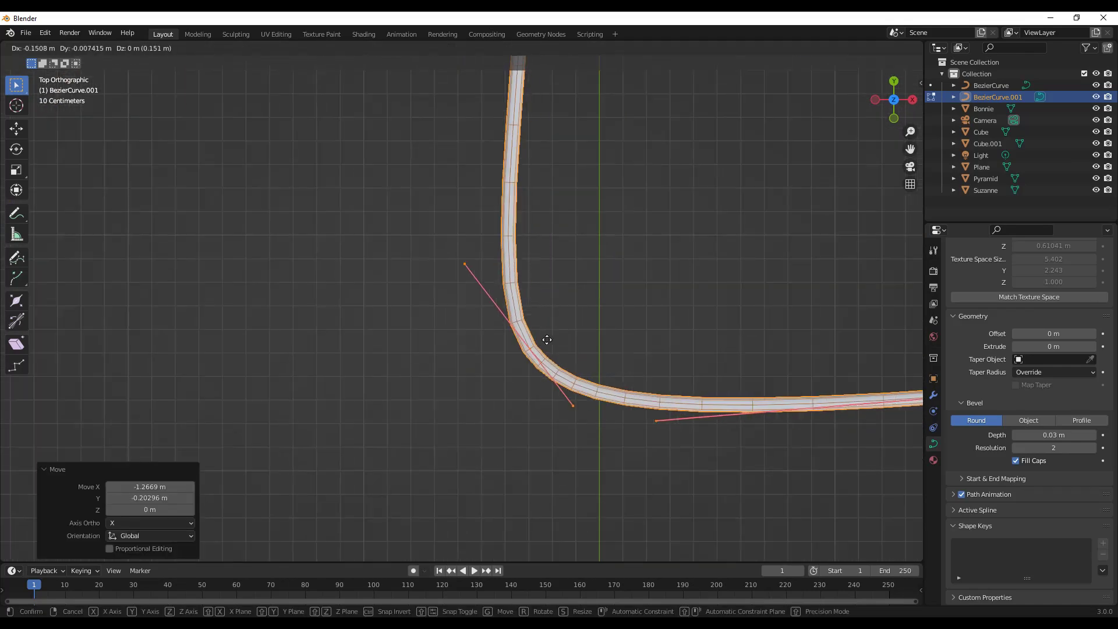
click(592, 309)
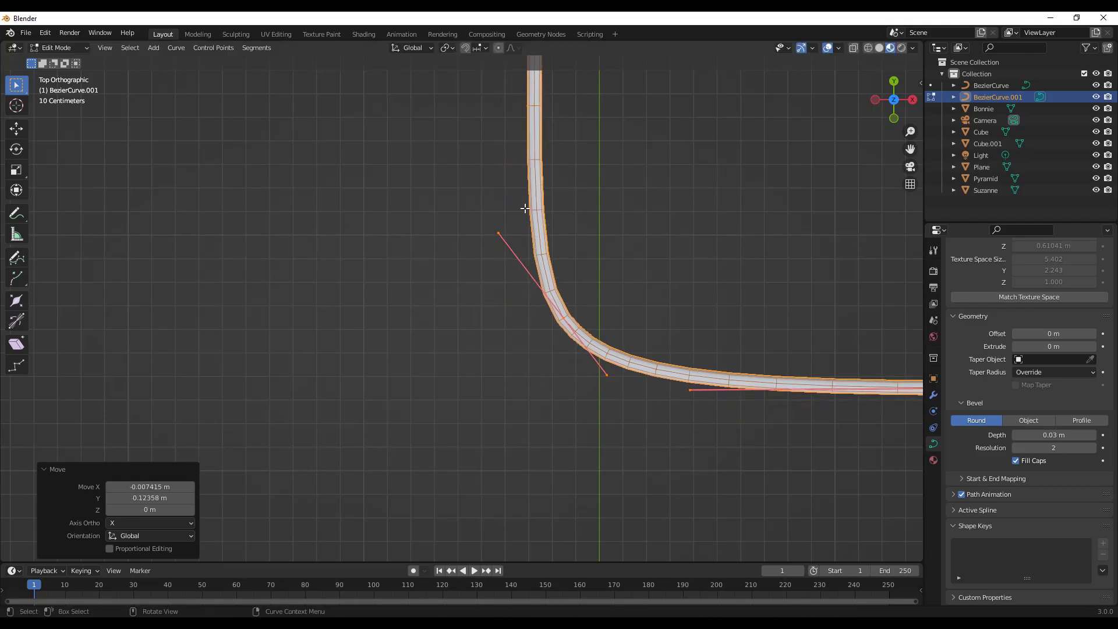
key(g)
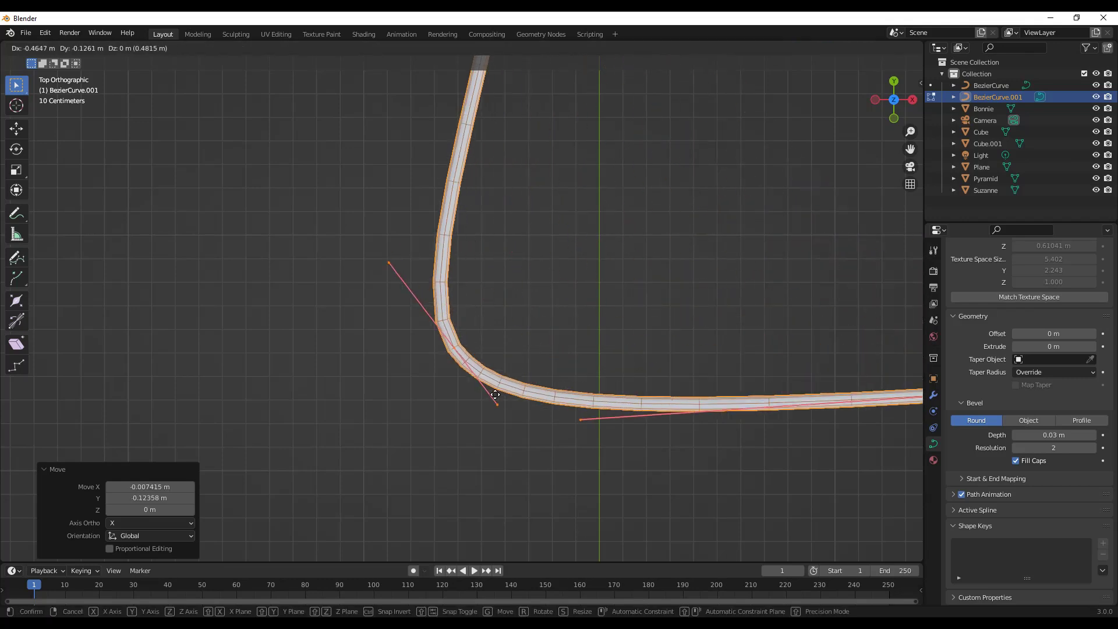
click(582, 368)
scroll(641, 335, down, 4)
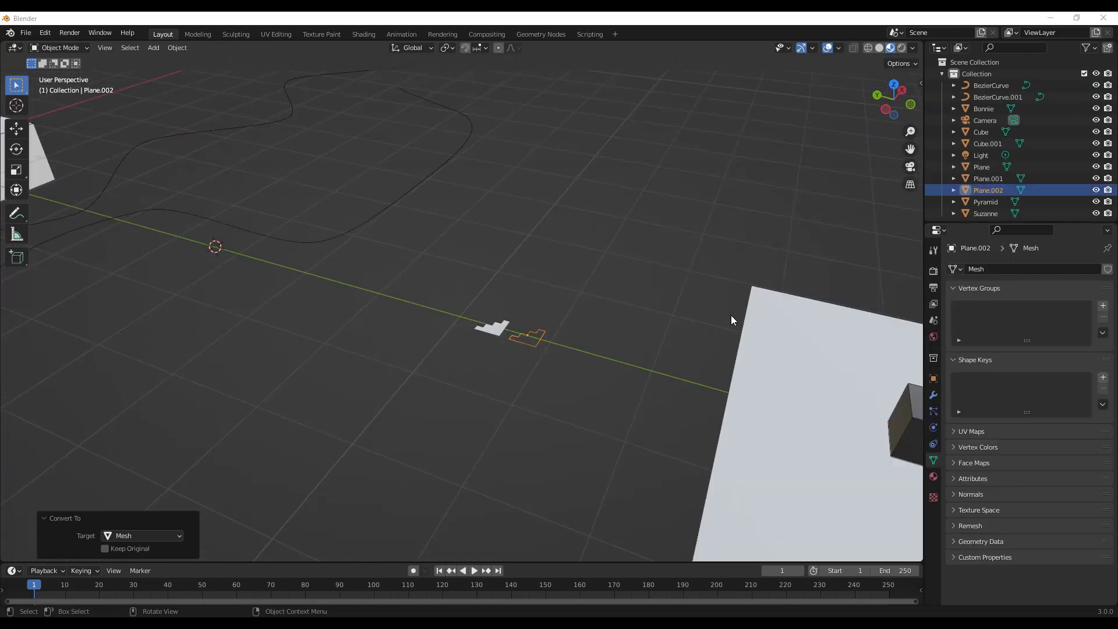
Switch the freehand curve's bevel type to Round
click(342, 237)
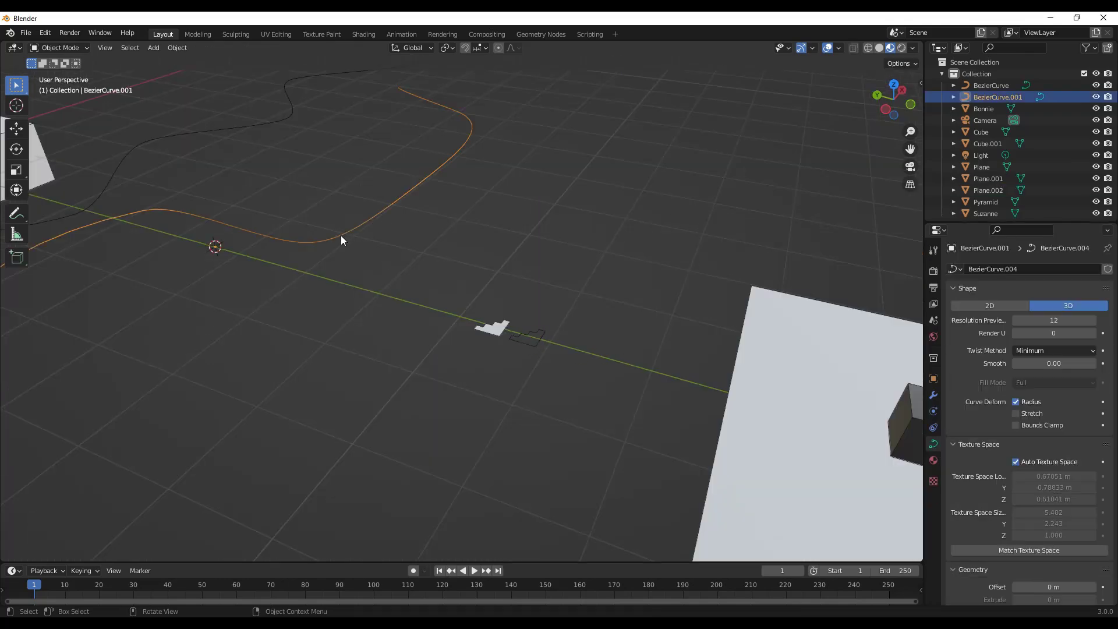
scroll(1033, 365, down, 8)
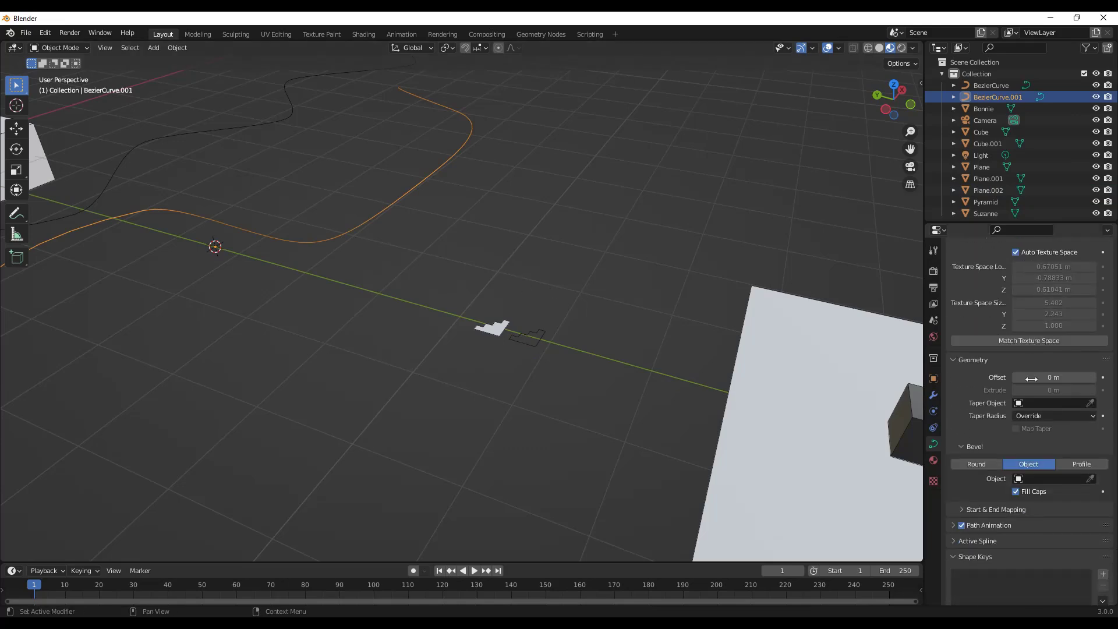
click(976, 463)
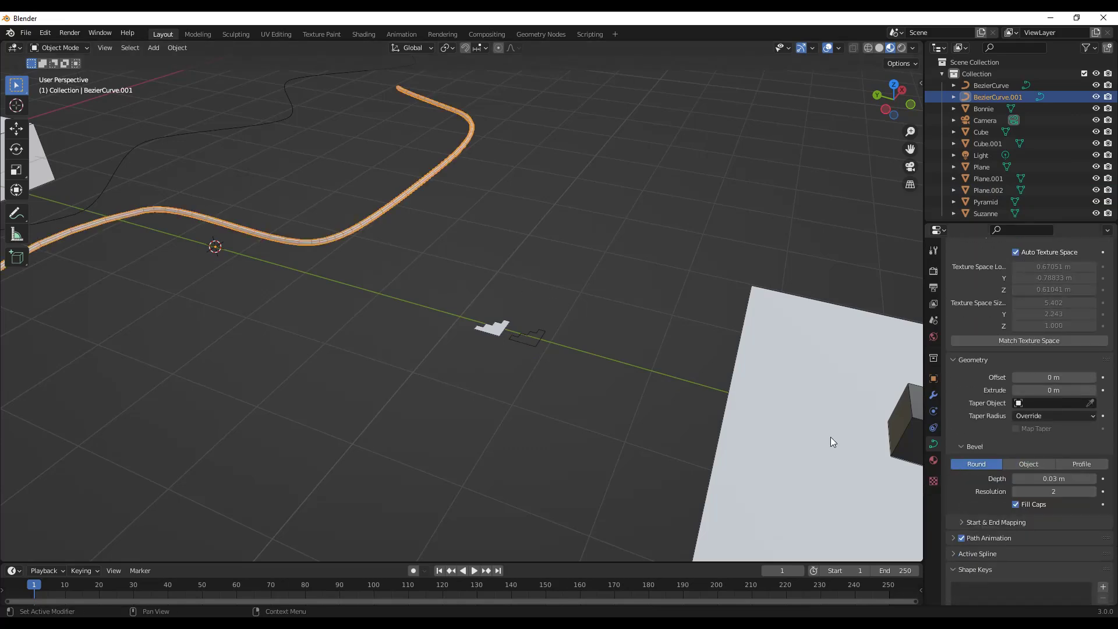
scroll(365, 268, down, 3)
scroll(322, 229, up, 6)
scroll(347, 241, down, 4)
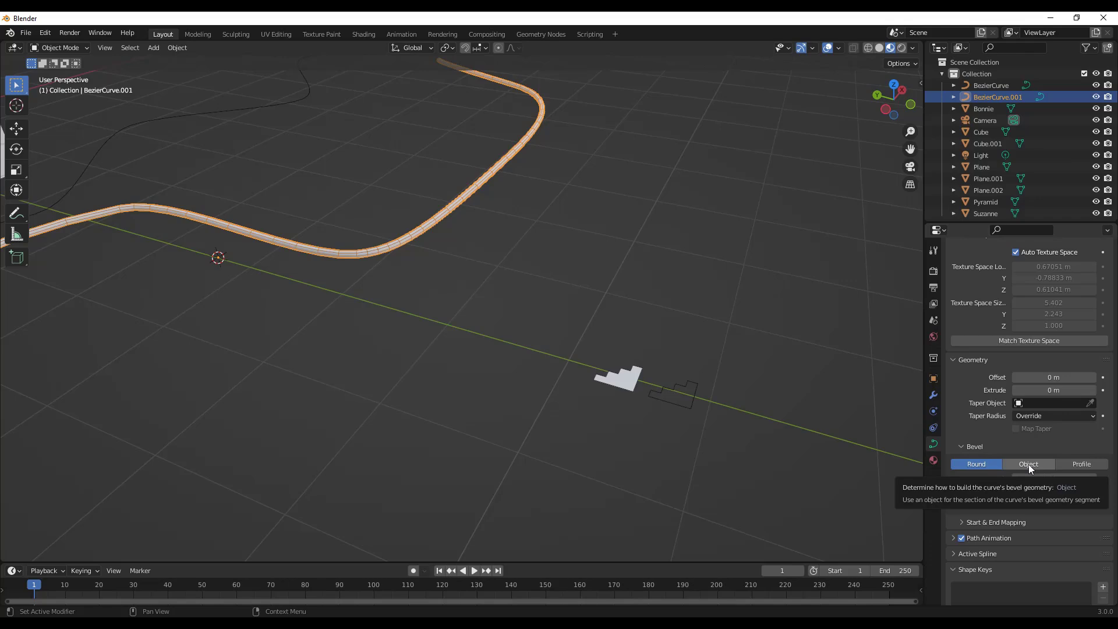
scroll(525, 273, down, 3)
middle_drag(526, 273, 498, 272)
scroll(441, 269, up, 3)
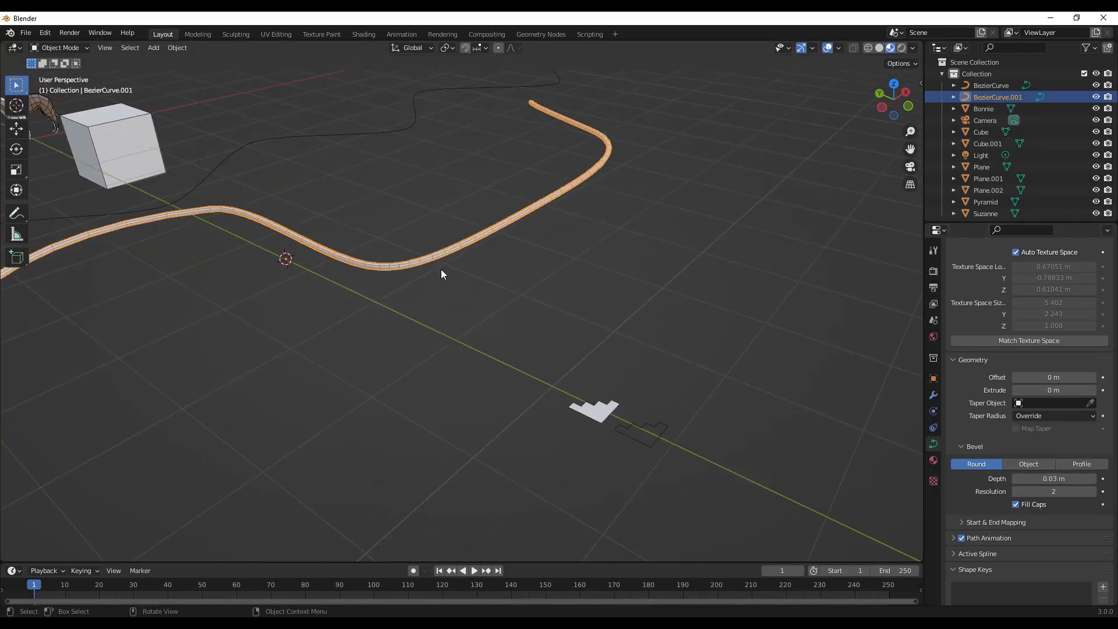
Set the freehand curve's bevel type to Object, and select the filled stepped plane to examine its shape
click(1024, 464)
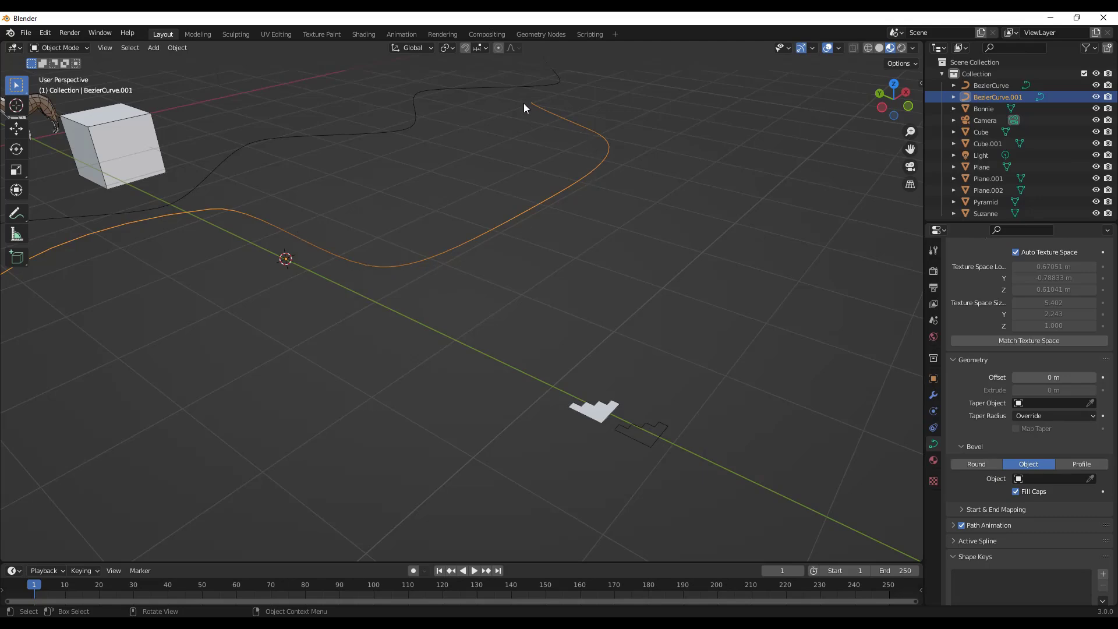
middle_drag(425, 183, 363, 305)
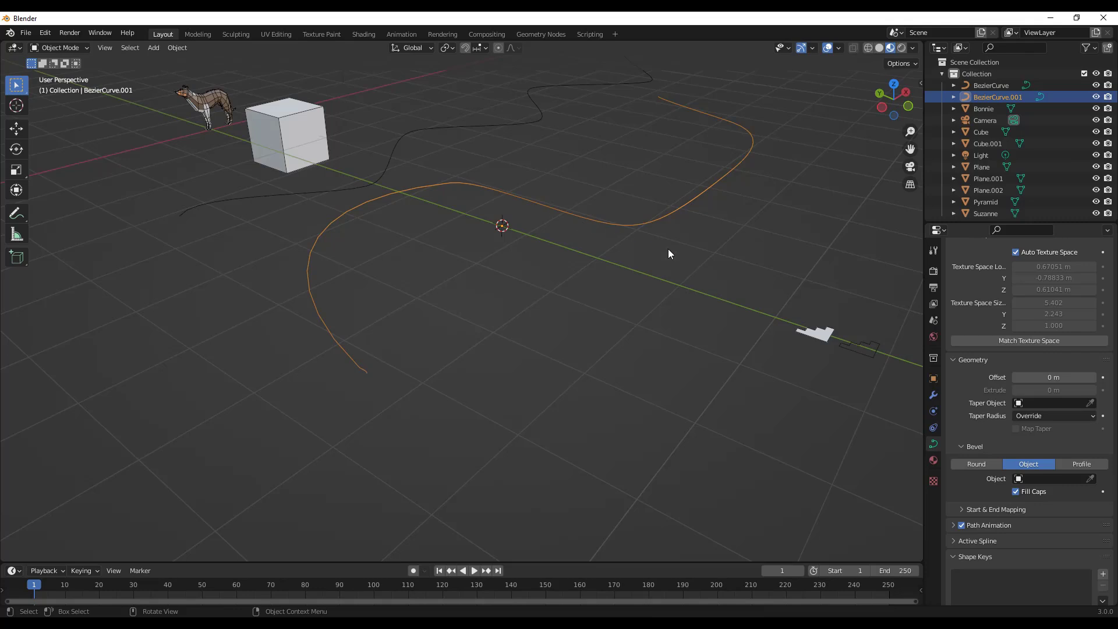
scroll(856, 314, up, 6)
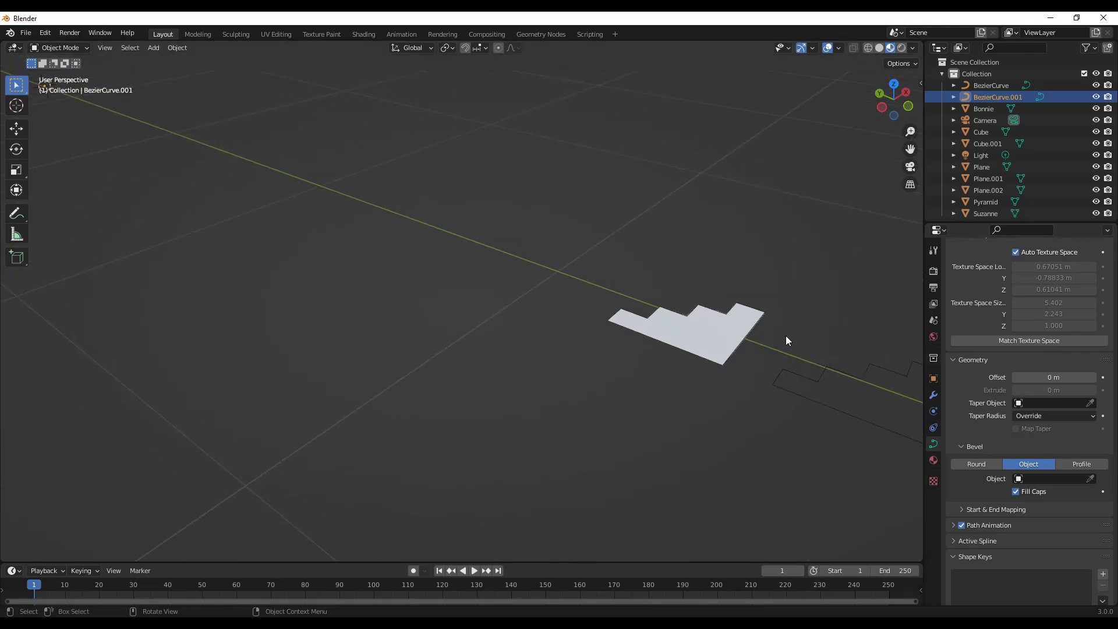
click(720, 341)
shift+middle_drag(554, 317, 648, 350)
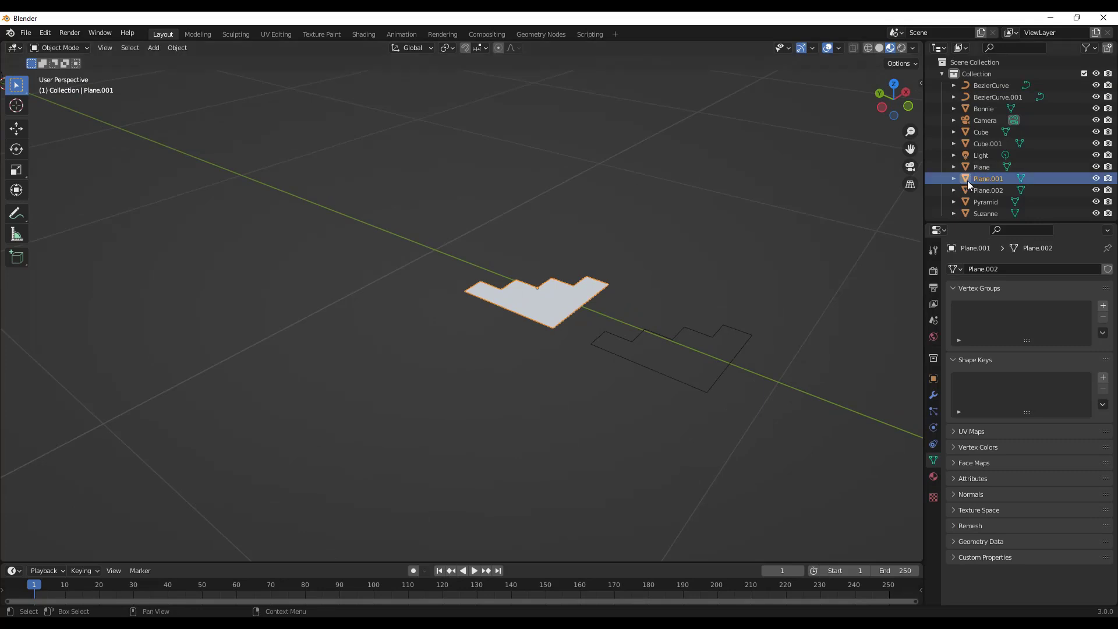
key(KP_Decimal)
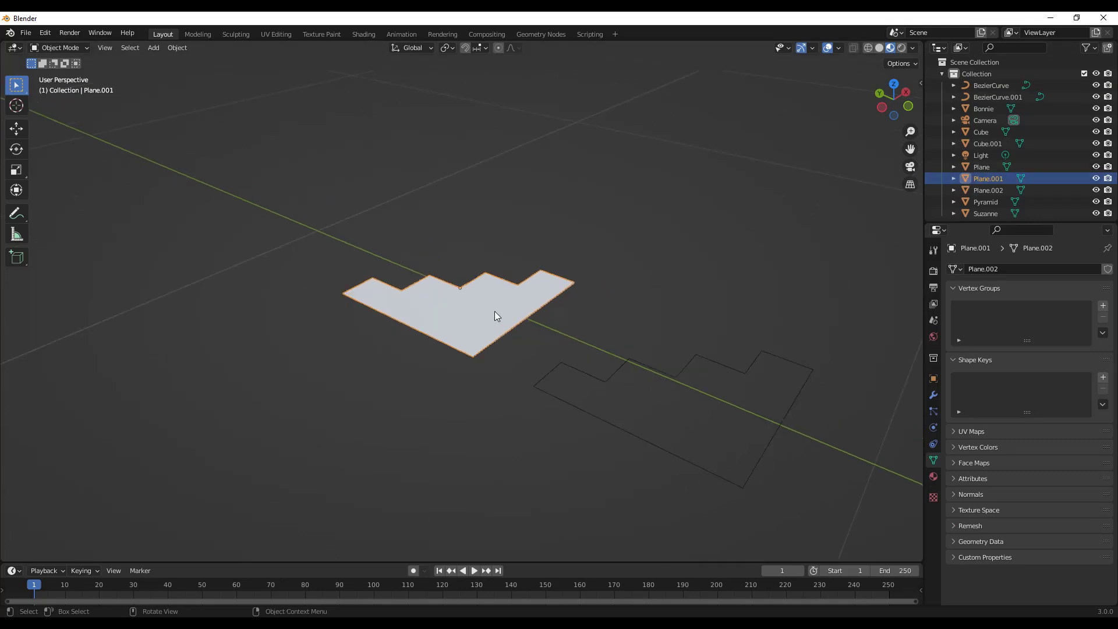
scroll(489, 328, down, 12)
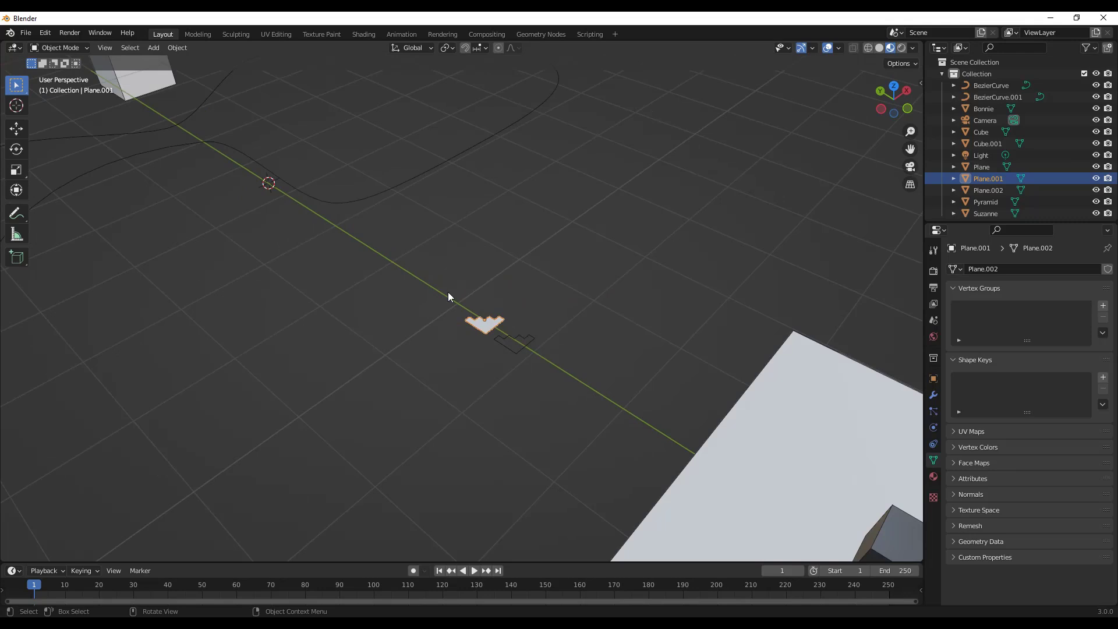
Try to pick the filled stepped plane as the freehand curve's bevel object
click(410, 252)
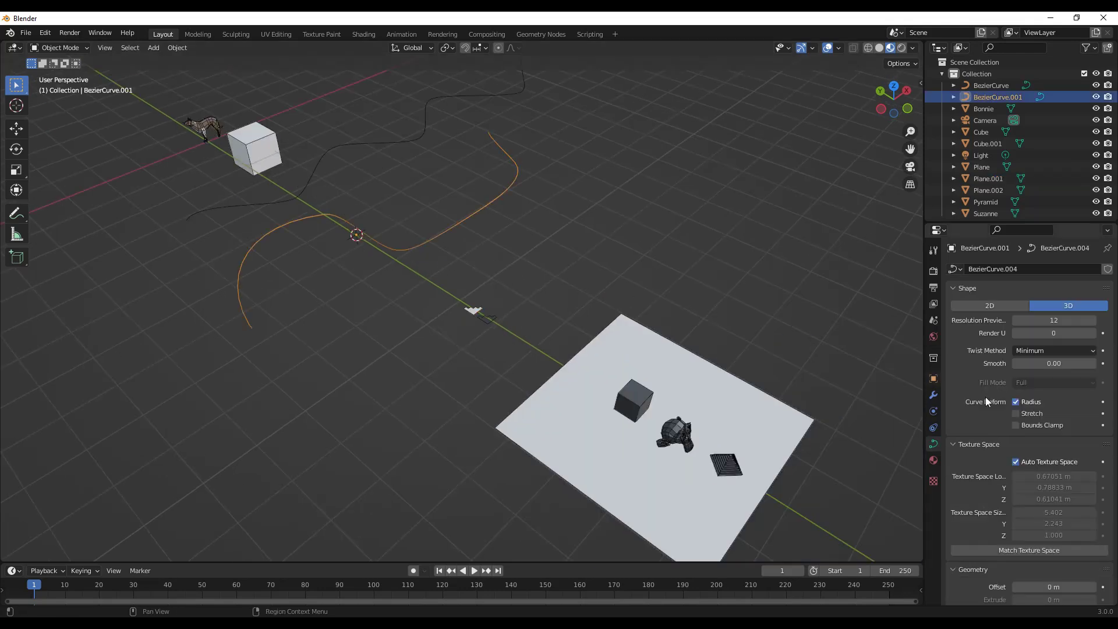
scroll(990, 396, down, 7)
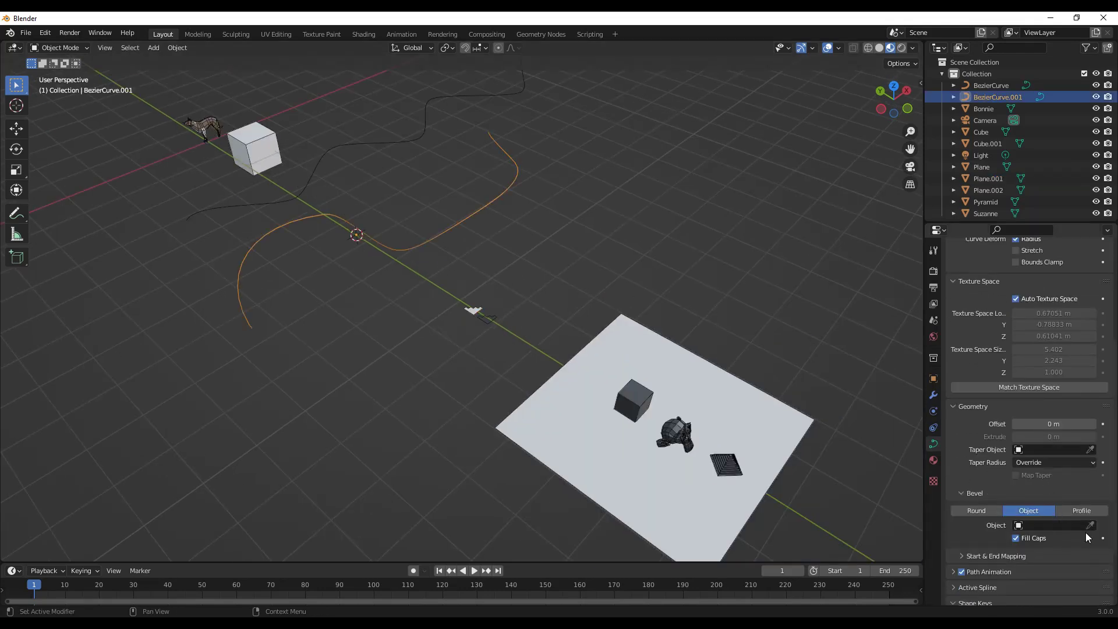
click(1090, 527)
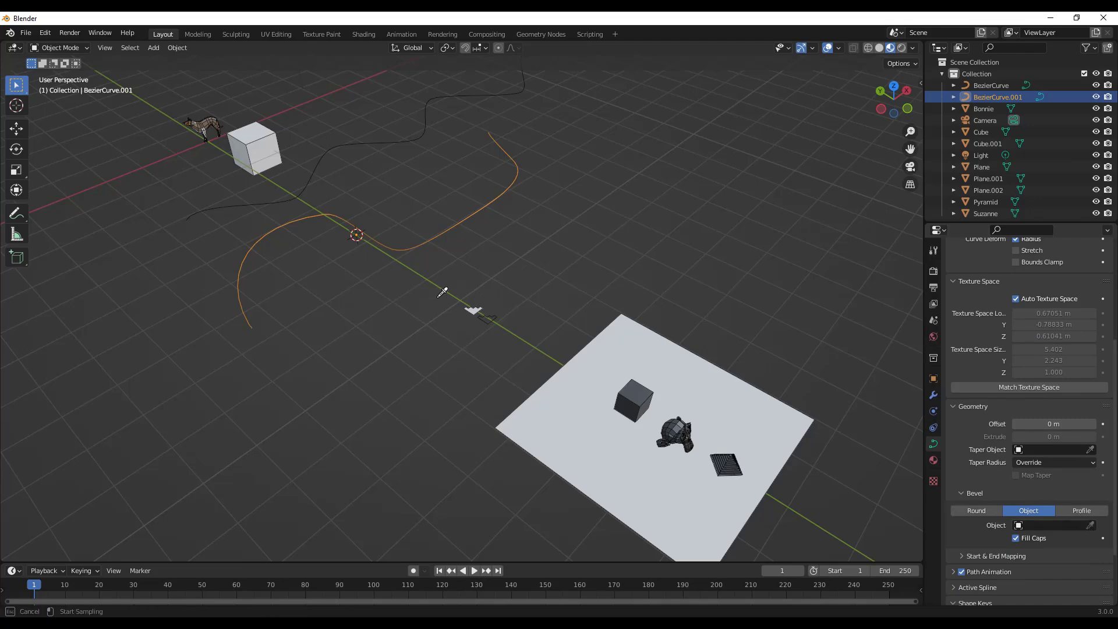
click(473, 307)
scroll(467, 311, up, 8)
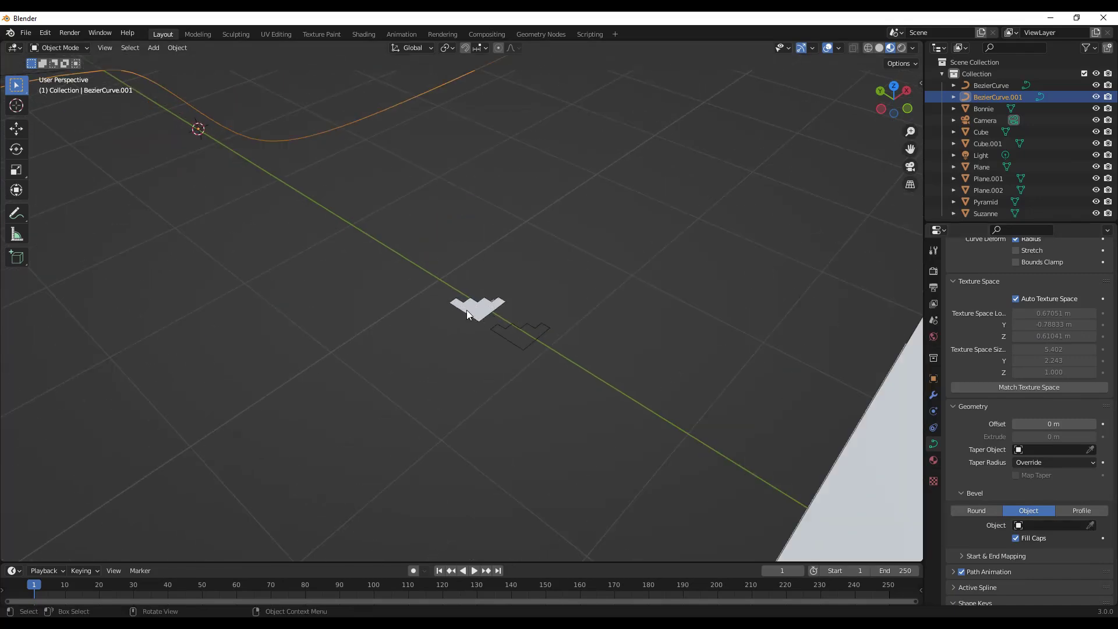
scroll(463, 306, down, 8)
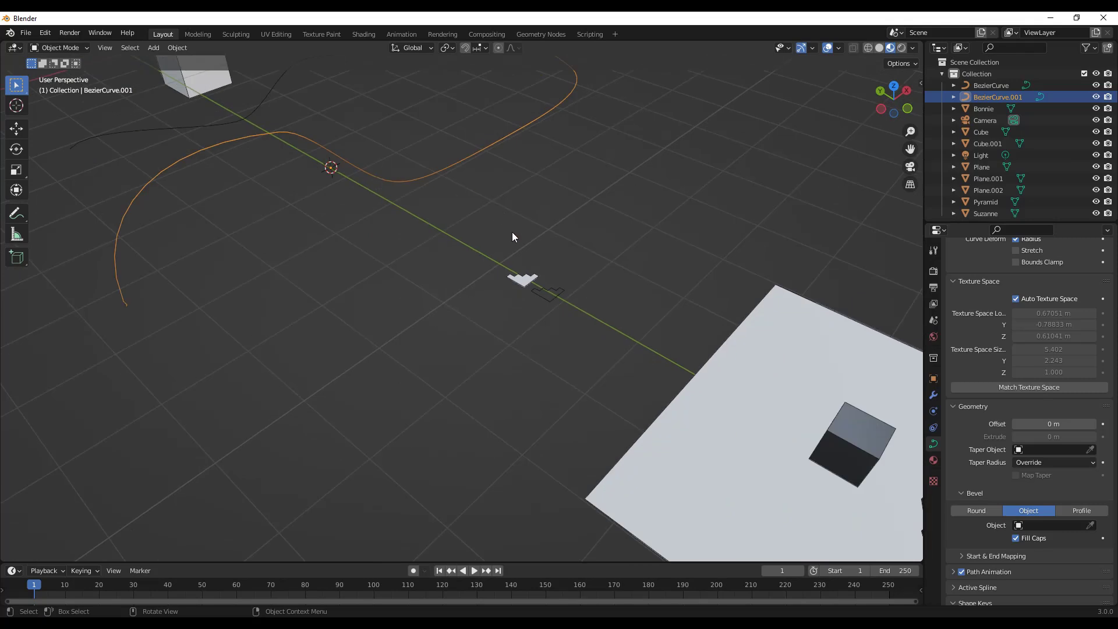
Delete the unfilled stepped outline object beside the filled stepped plane
scroll(556, 333, up, 5)
click(603, 348)
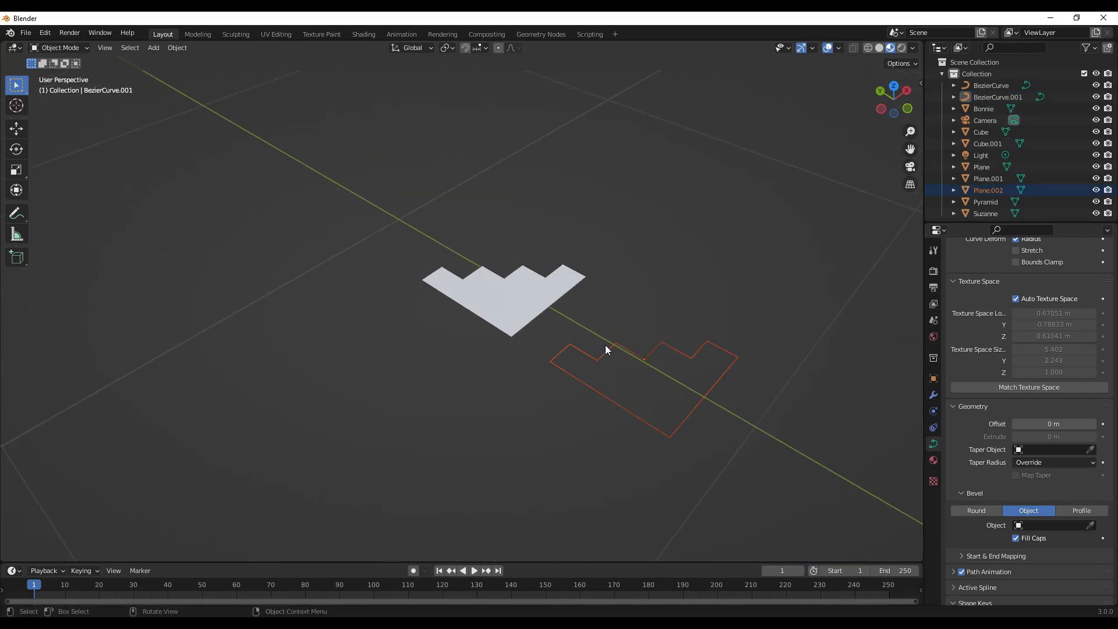
key(Delete)
Duplicate the filled stepped plane and place the copy about -0.40 m along the Y axis
click(525, 303)
key(shift+d)
key(y)
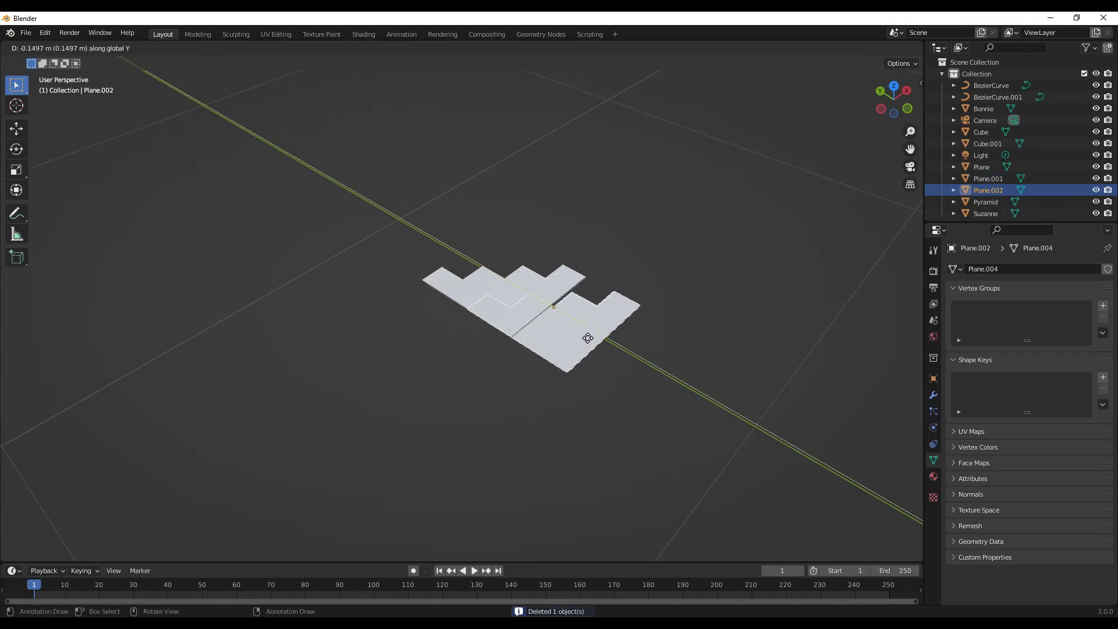
click(684, 376)
middle_drag(720, 393, 756, 384)
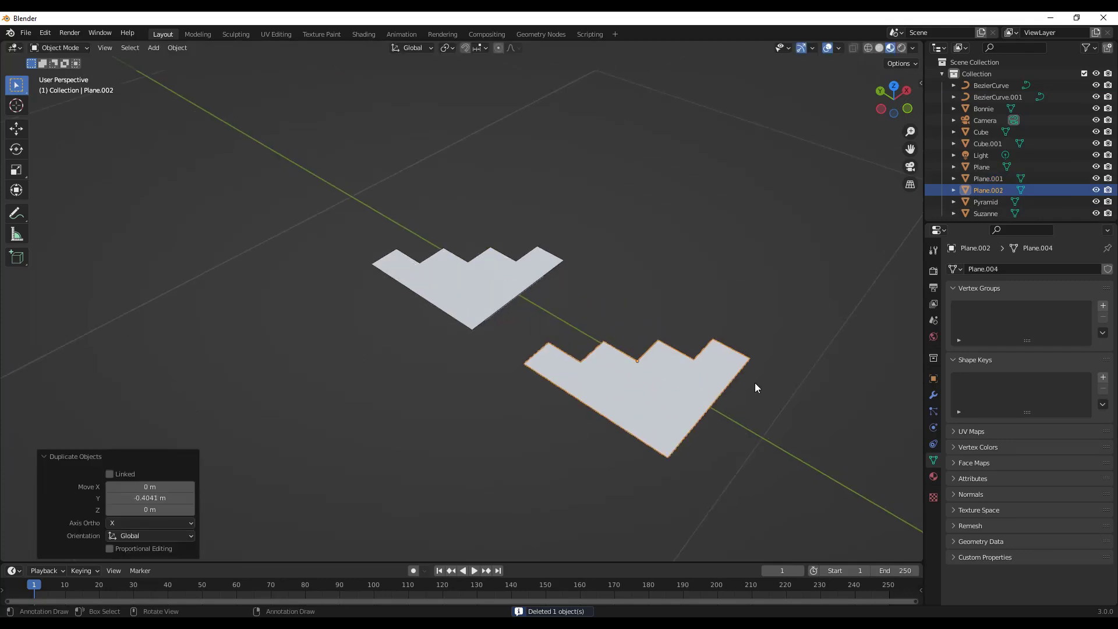
Delete only the faces of the duplicated stepped plane, keeping its outline edges
key(Tab)
key(alt+a)
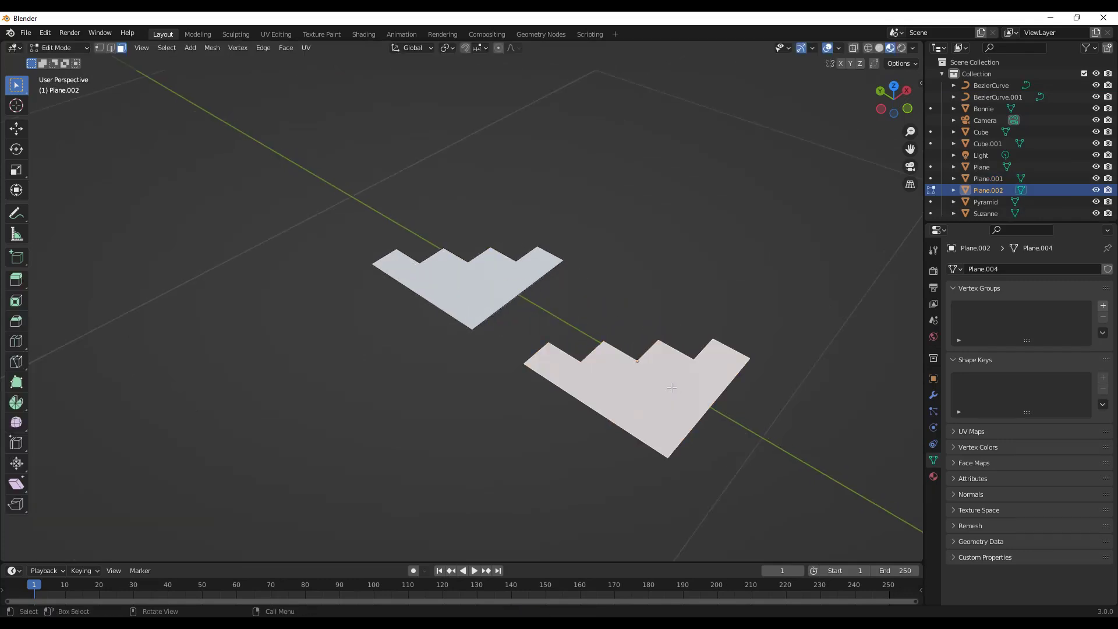
key(x)
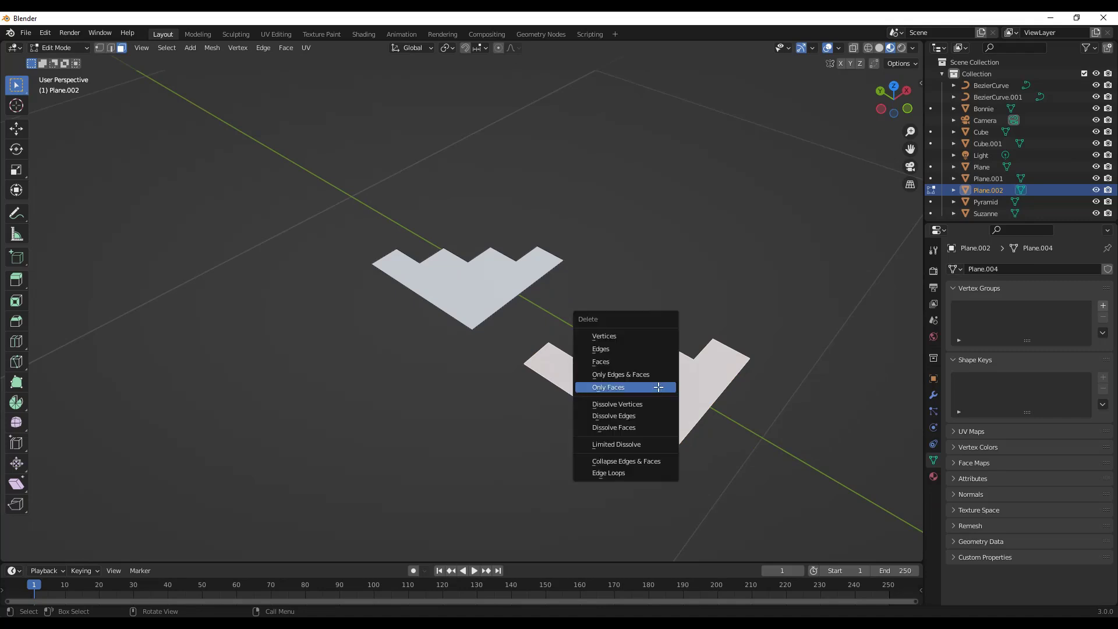
click(627, 387)
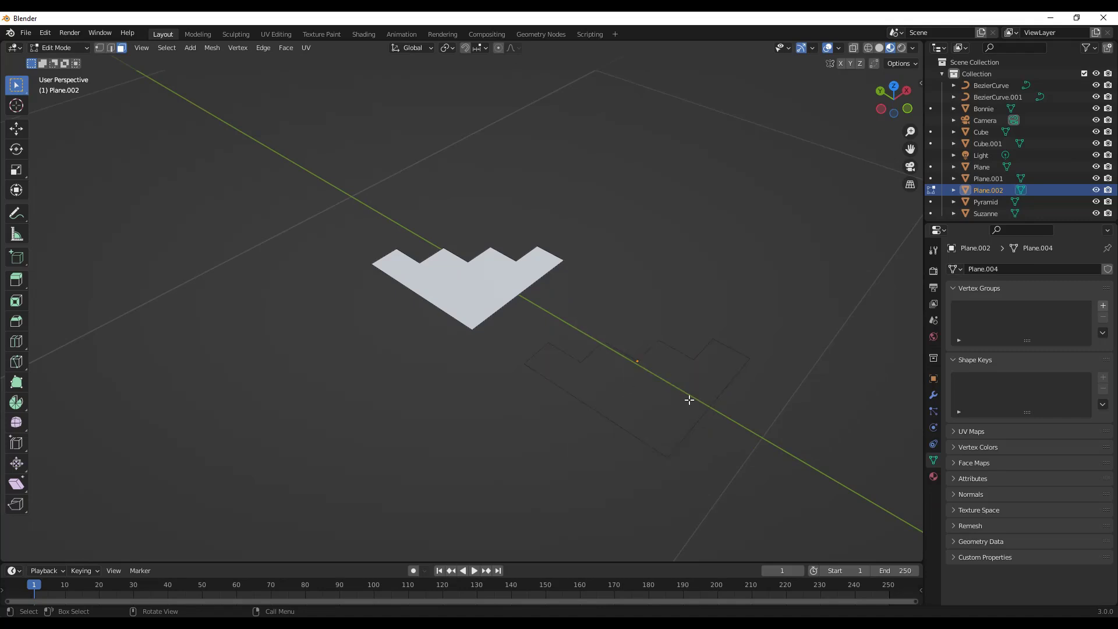
key(Tab)
scroll(728, 409, up, 3)
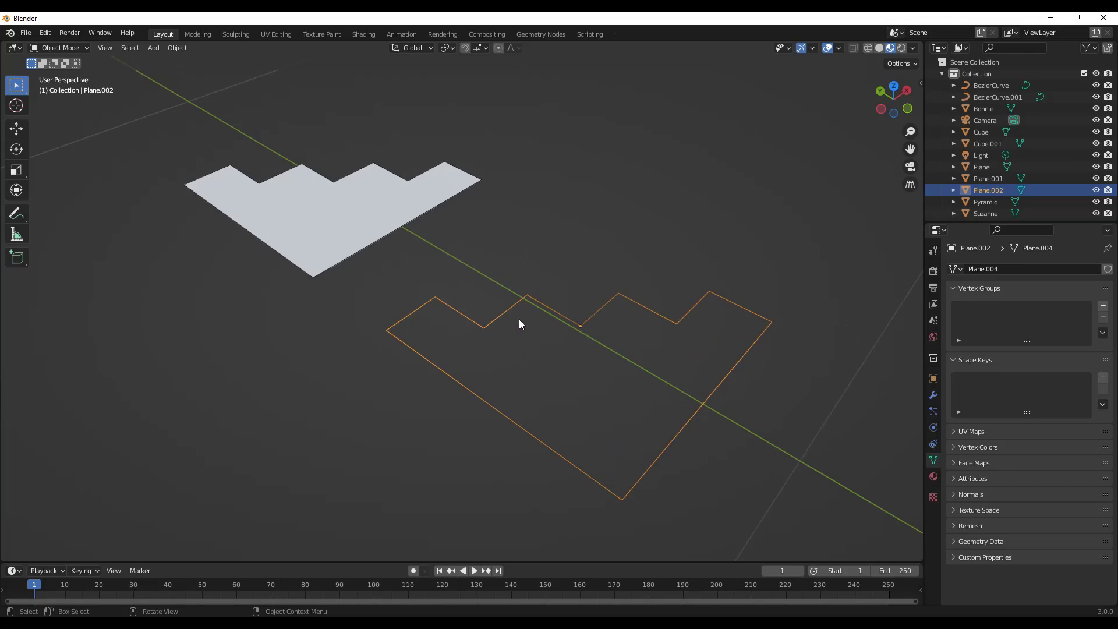
Convert the stepped outline object from a mesh to a curve
click(170, 48)
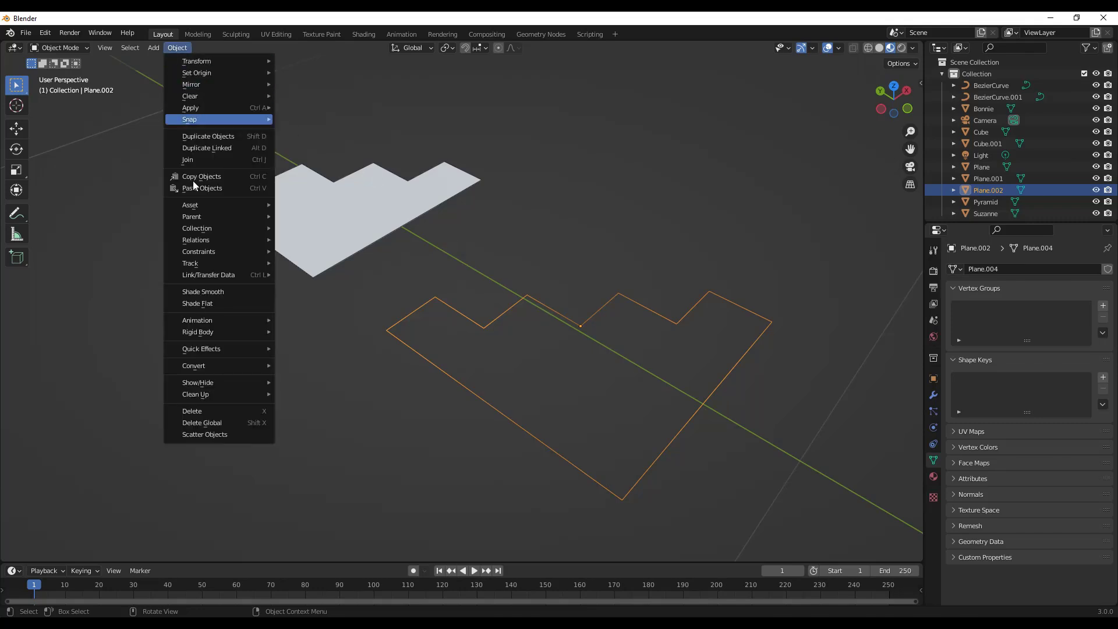
mouse_move(222, 366)
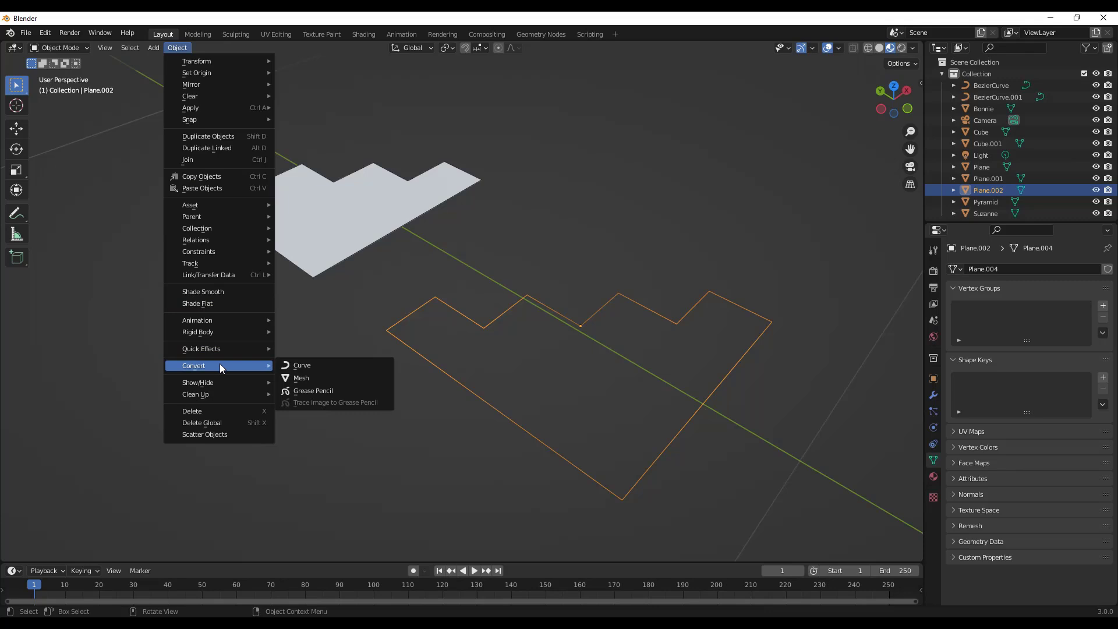
click(309, 373)
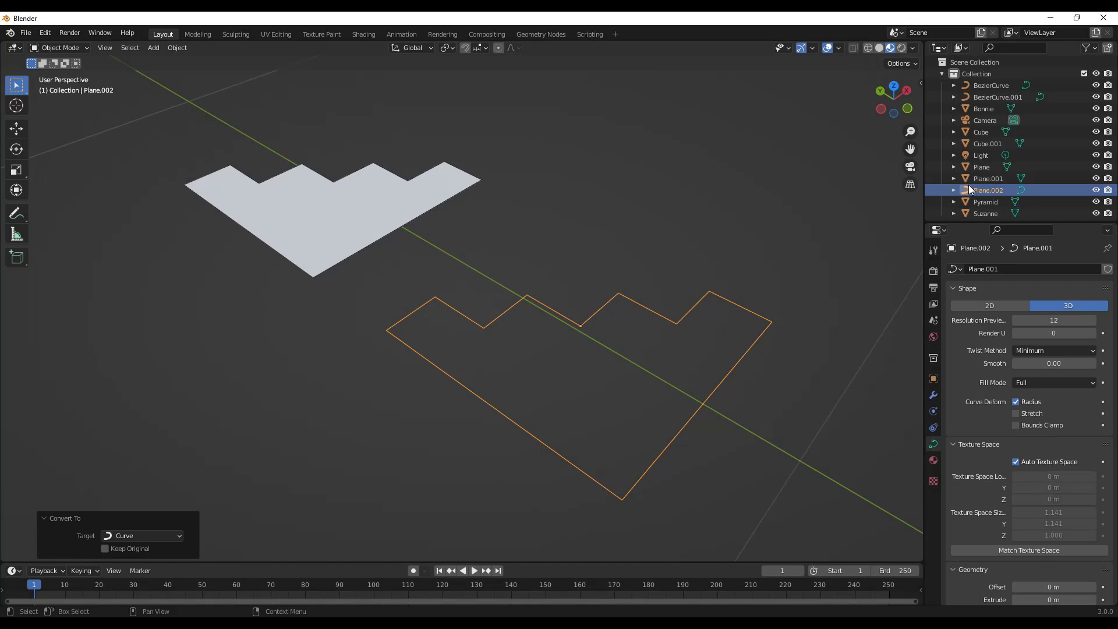
Select the curve BezierCurve.001 and assign the stepped outline Plane.002 as its bevel object
scroll(733, 233, down, 7)
scroll(606, 179, down, 3)
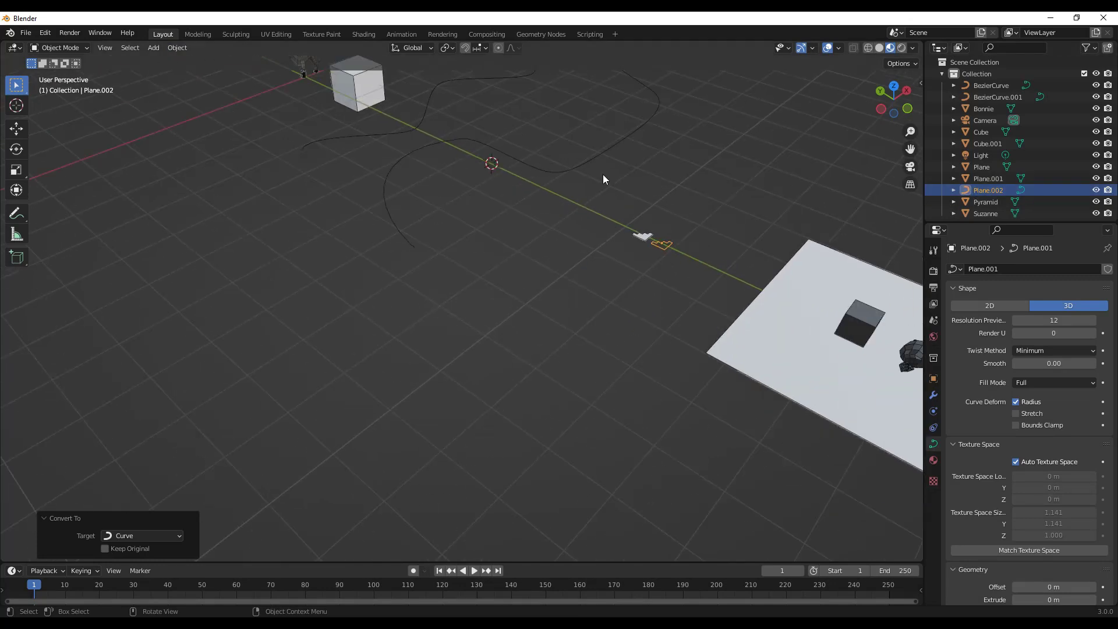
click(574, 167)
scroll(1044, 408, down, 5)
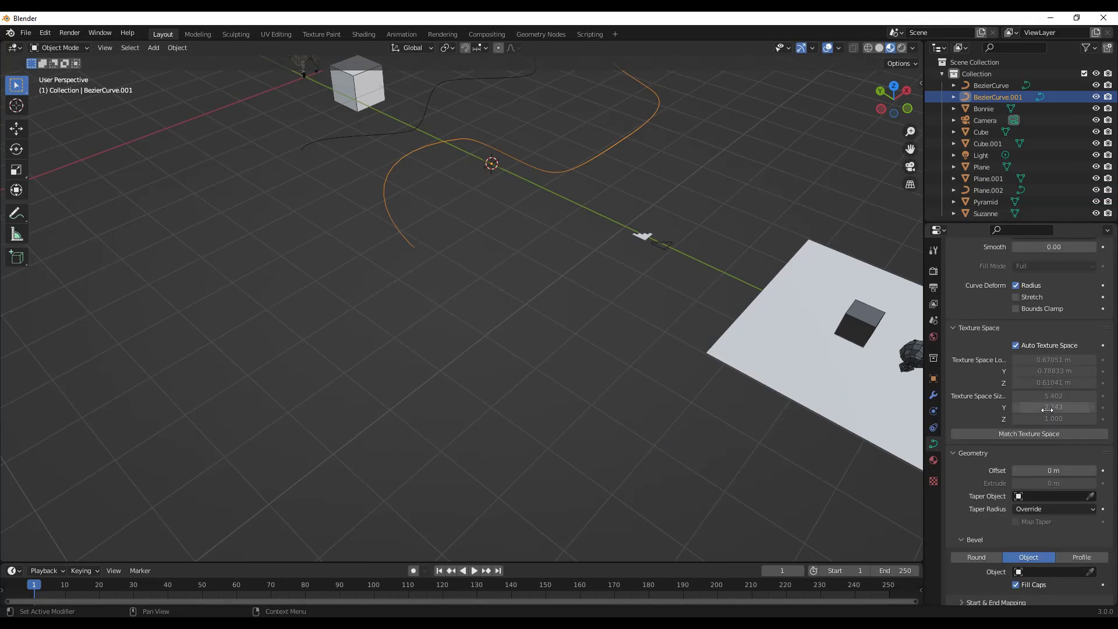
scroll(1039, 490, down, 3)
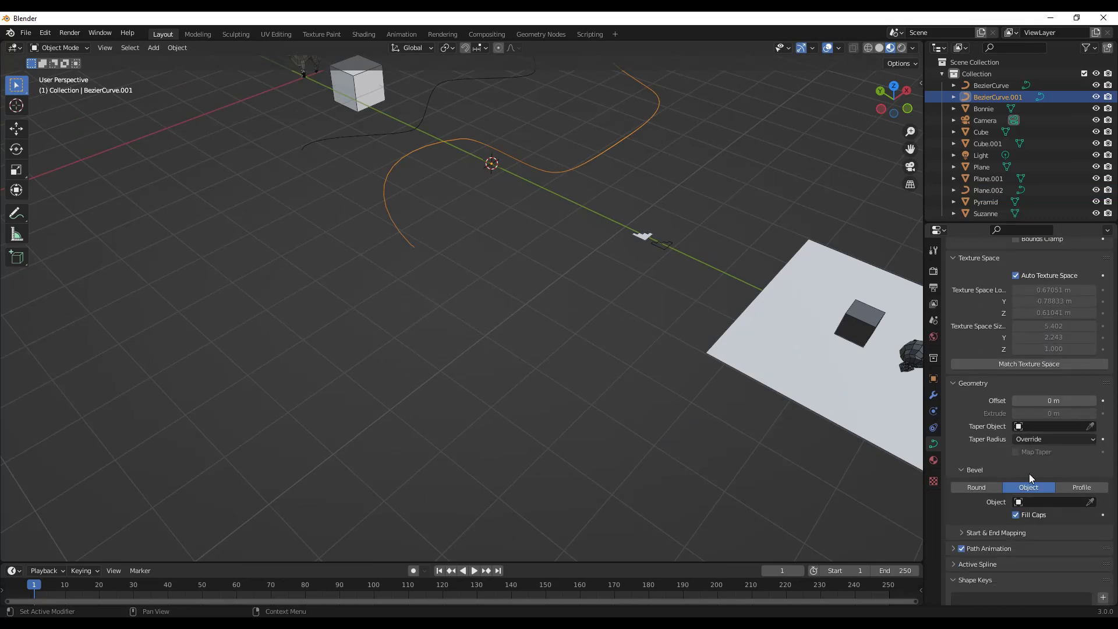
click(1090, 502)
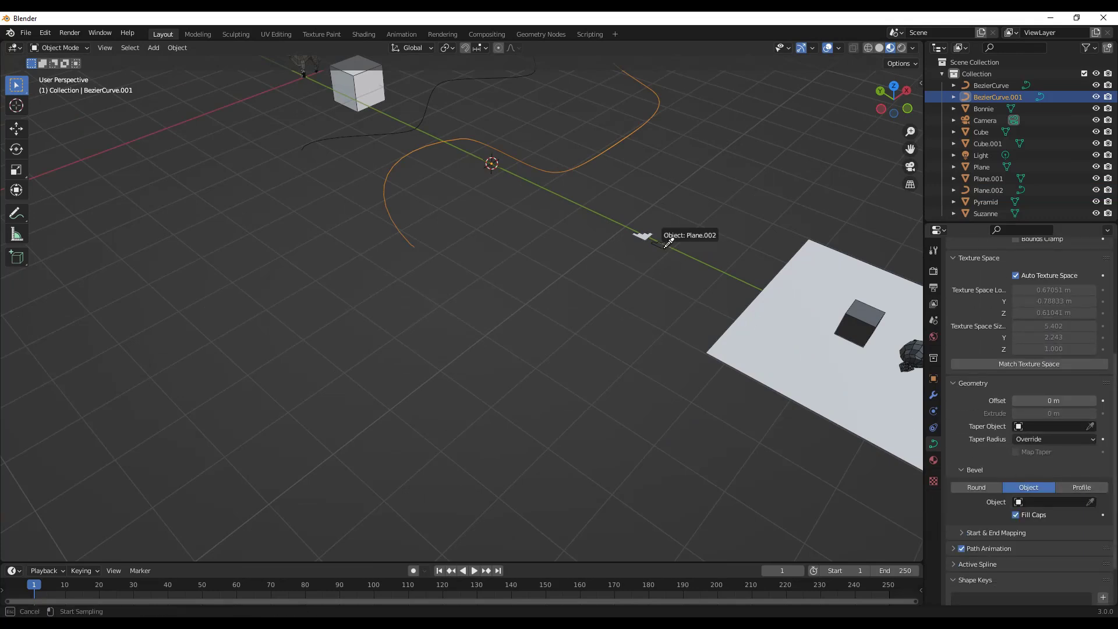
click(645, 236)
scroll(536, 140, up, 6)
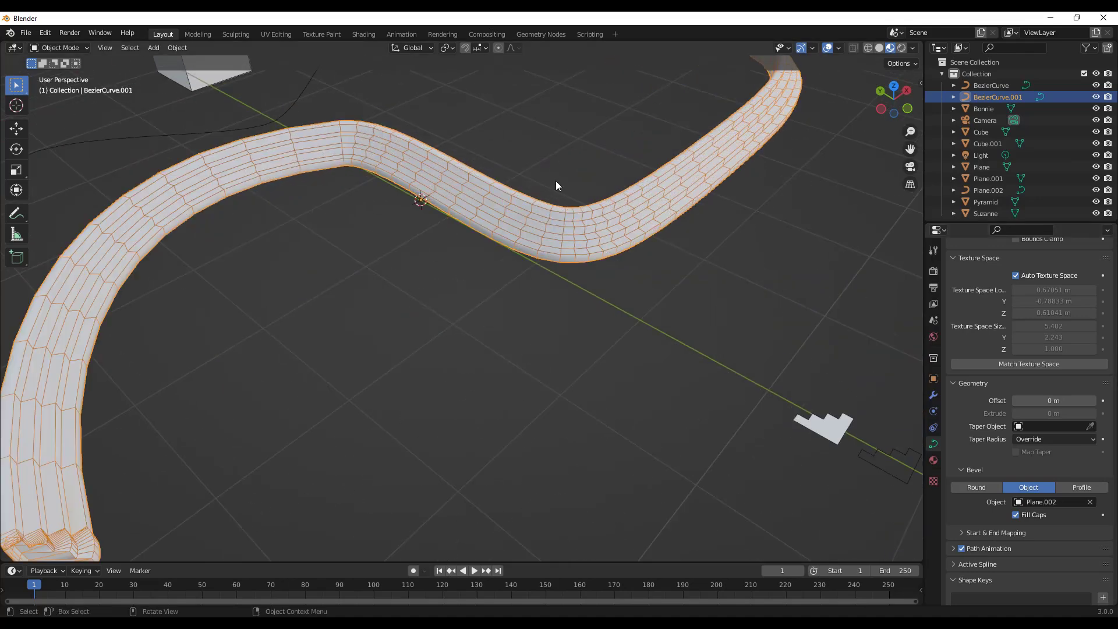
Examine the stepped profile swept along the curve from its open end to its bends
mouse_move(563, 226)
middle_down()
mouse_move(604, 195)
mouse_move(574, 211)
middle_up()
scroll(575, 211, down, 4)
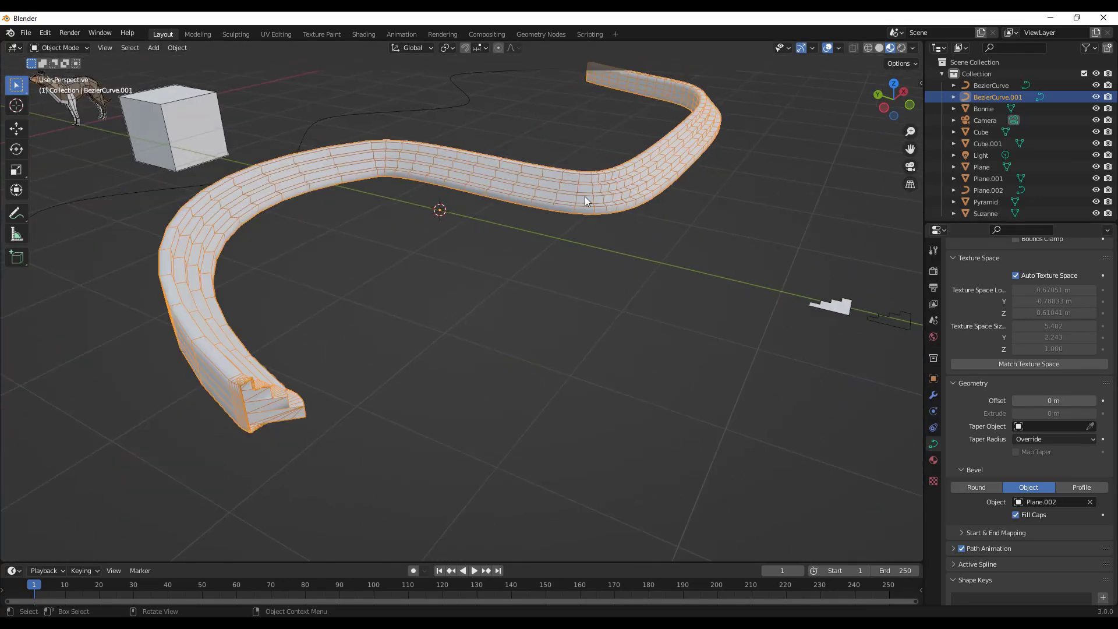
scroll(635, 181, up, 4)
scroll(656, 151, down, 4)
scroll(638, 188, up, 2)
scroll(638, 189, up, 1)
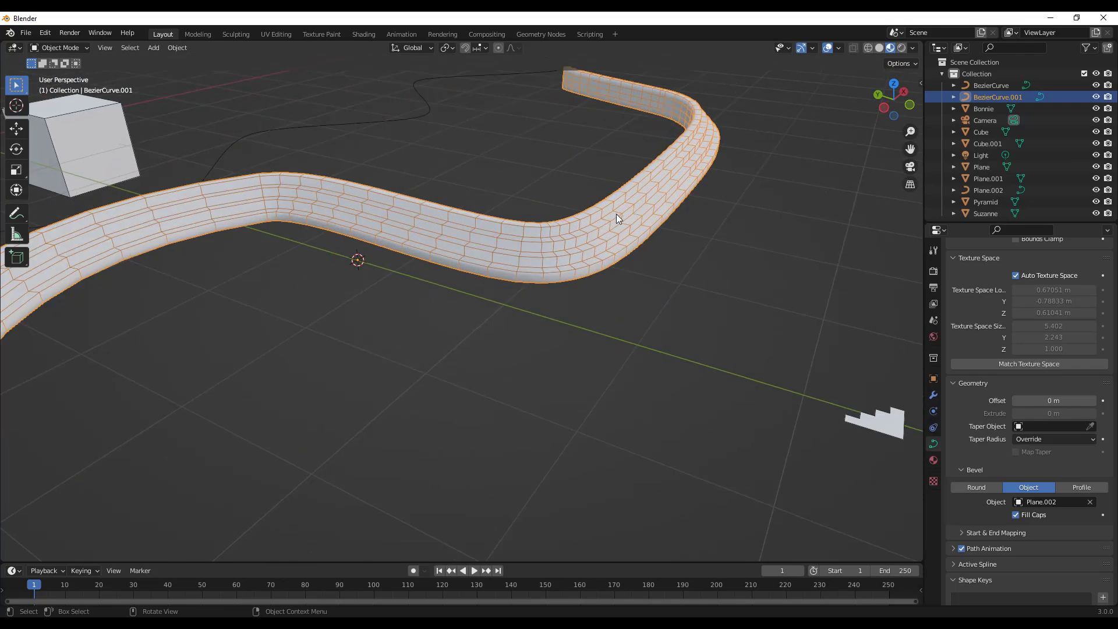
scroll(616, 213, down, 3)
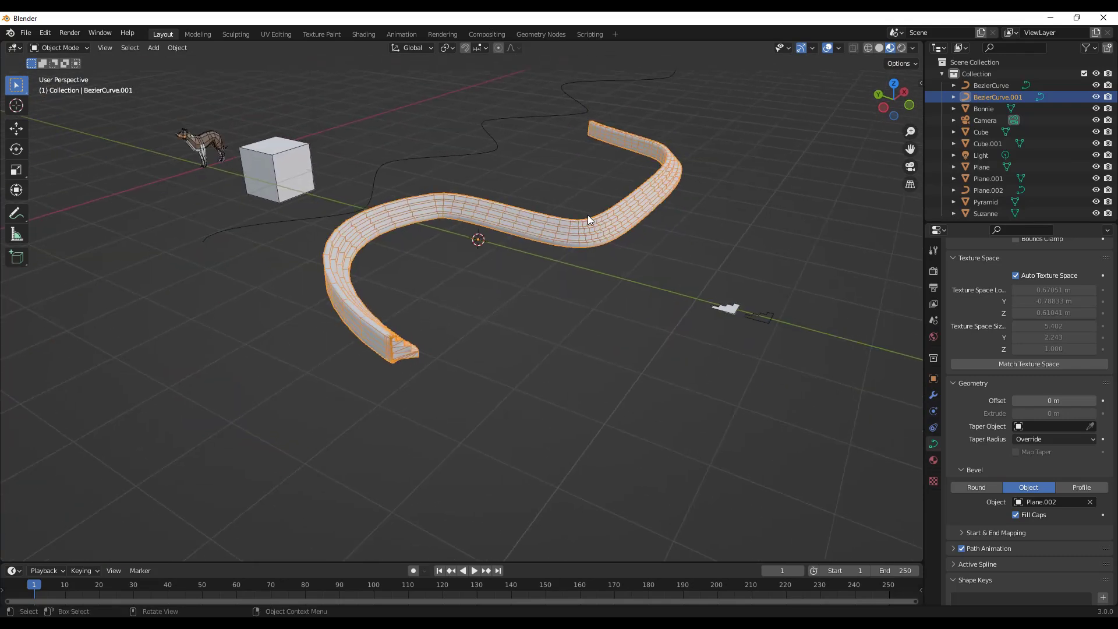
scroll(585, 215, up, 3)
Enter Edit Mode on the beveled curve and shift its middle control point slightly along the Y axis
key(Tab)
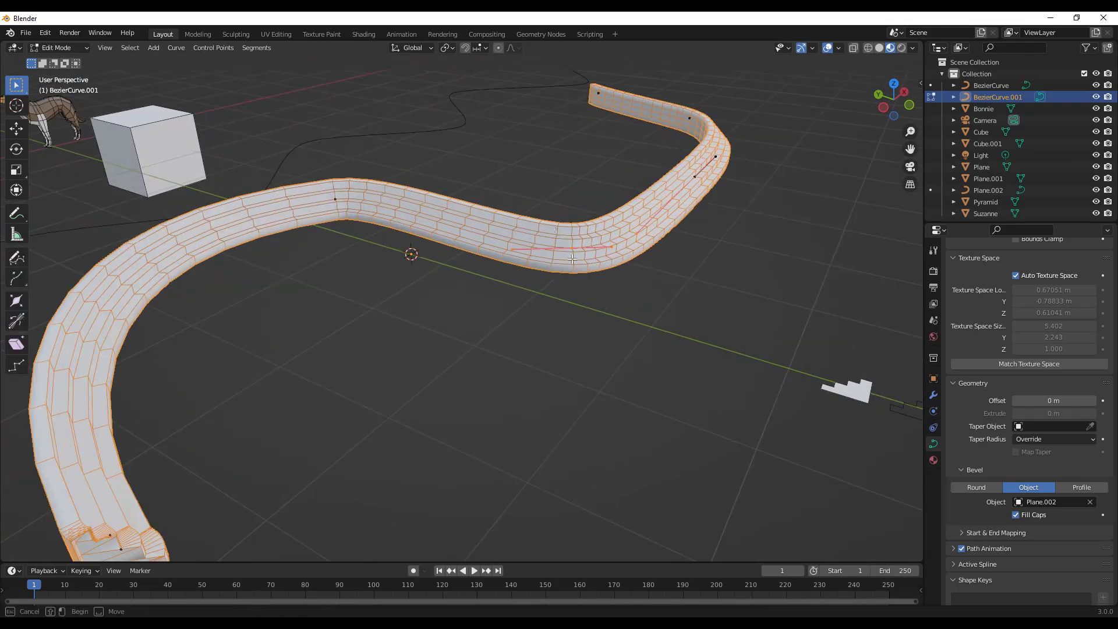
click(558, 233)
key(g)
key(y)
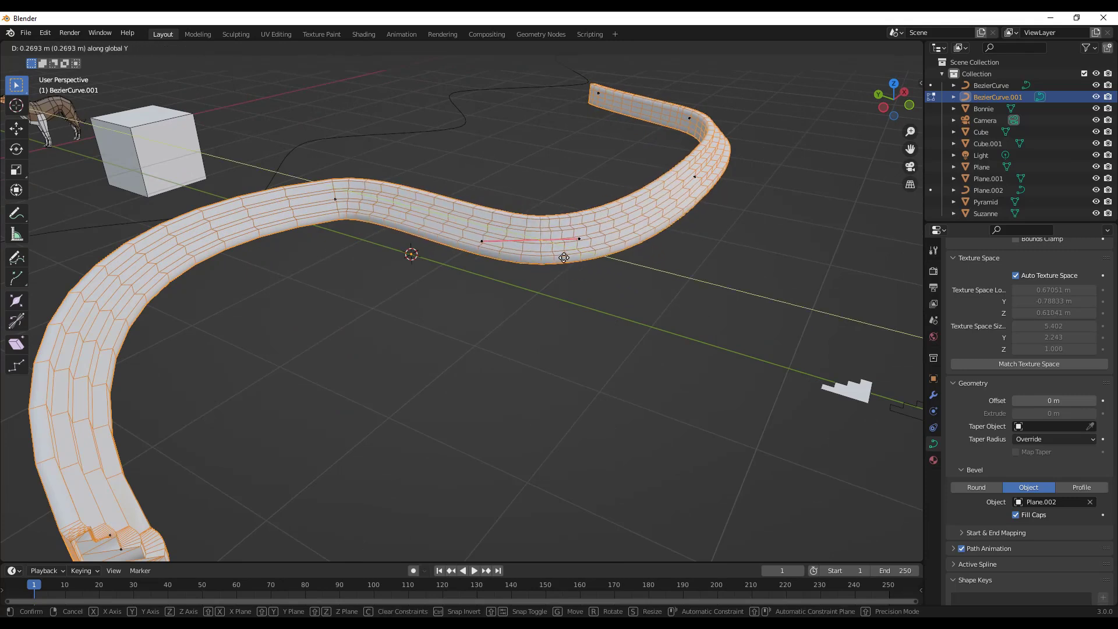
click(561, 250)
Move the neighbouring control point on the far bend about -0.59 m along the Y axis
click(694, 176)
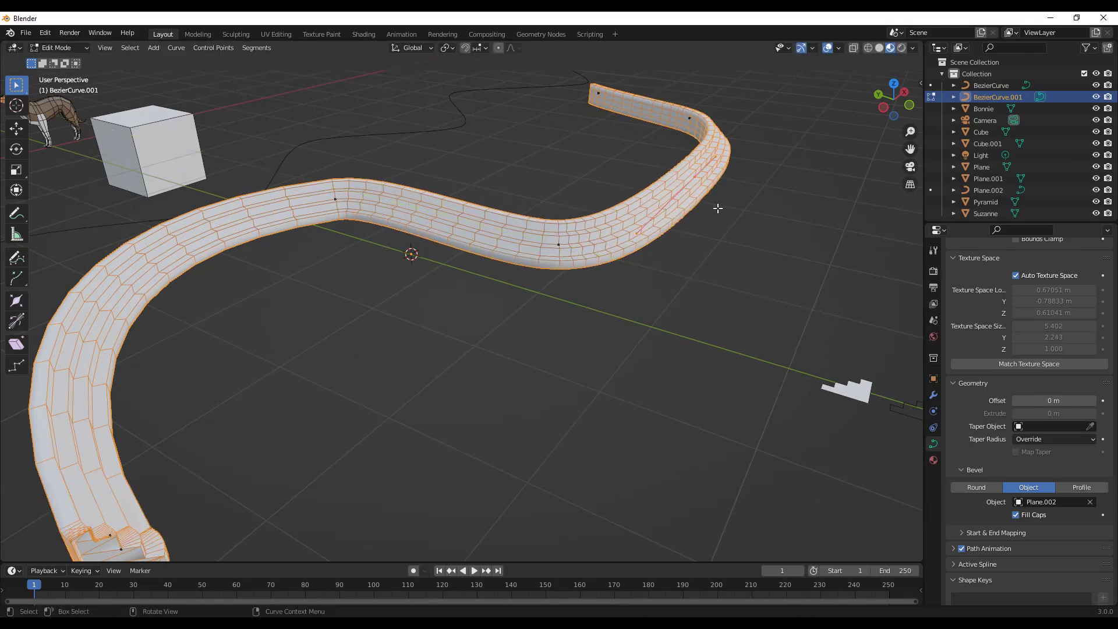
key(g)
key(y)
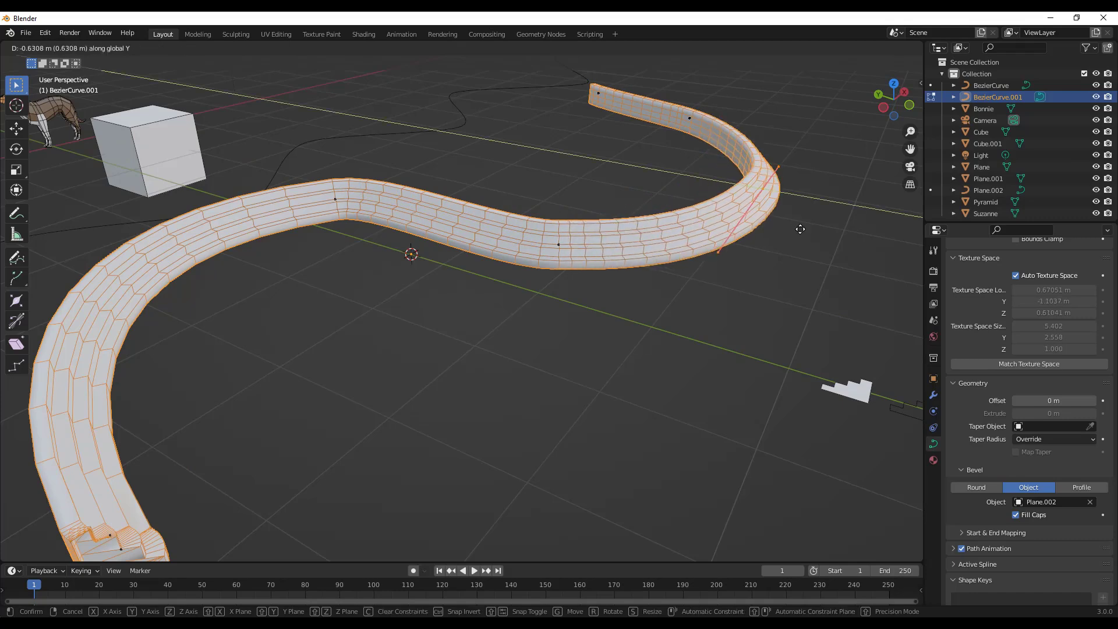
click(783, 232)
Examine the reshaped beveled curve and the stepped outline that serves as its profile
scroll(722, 176, down, 3)
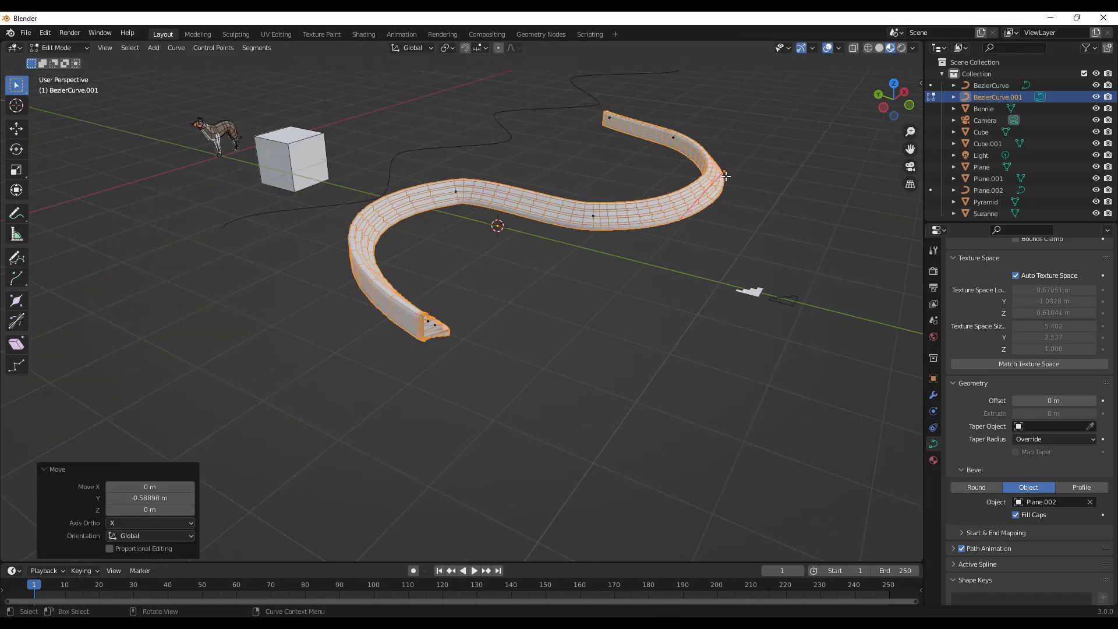
scroll(722, 176, up, 3)
scroll(746, 172, down, 4)
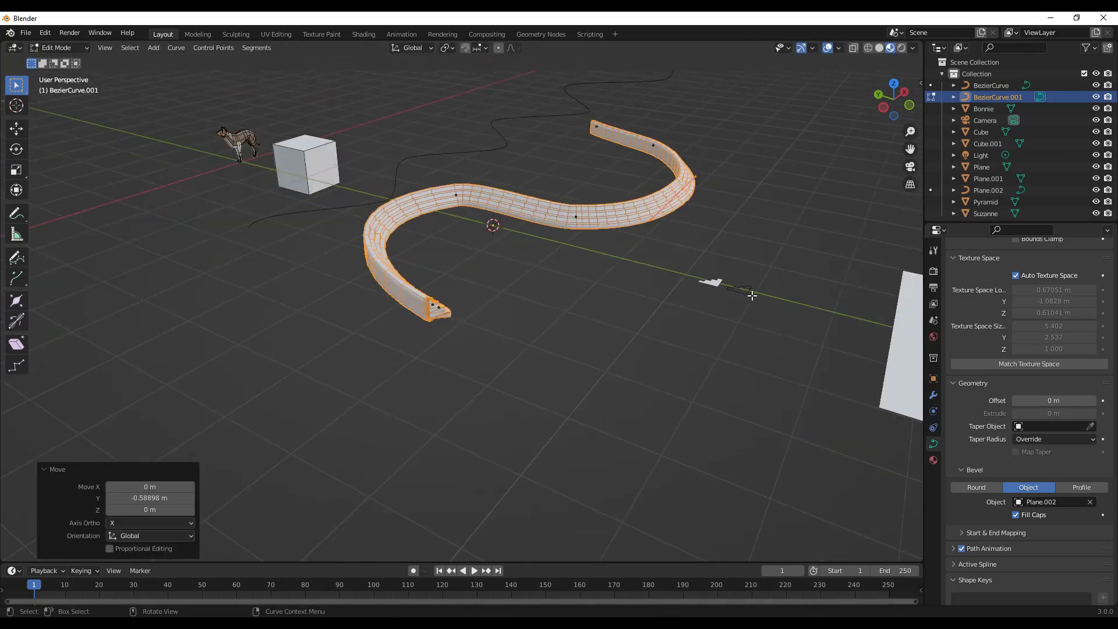
scroll(752, 296, up, 4)
scroll(600, 157, down, 3)
scroll(630, 165, up, 3)
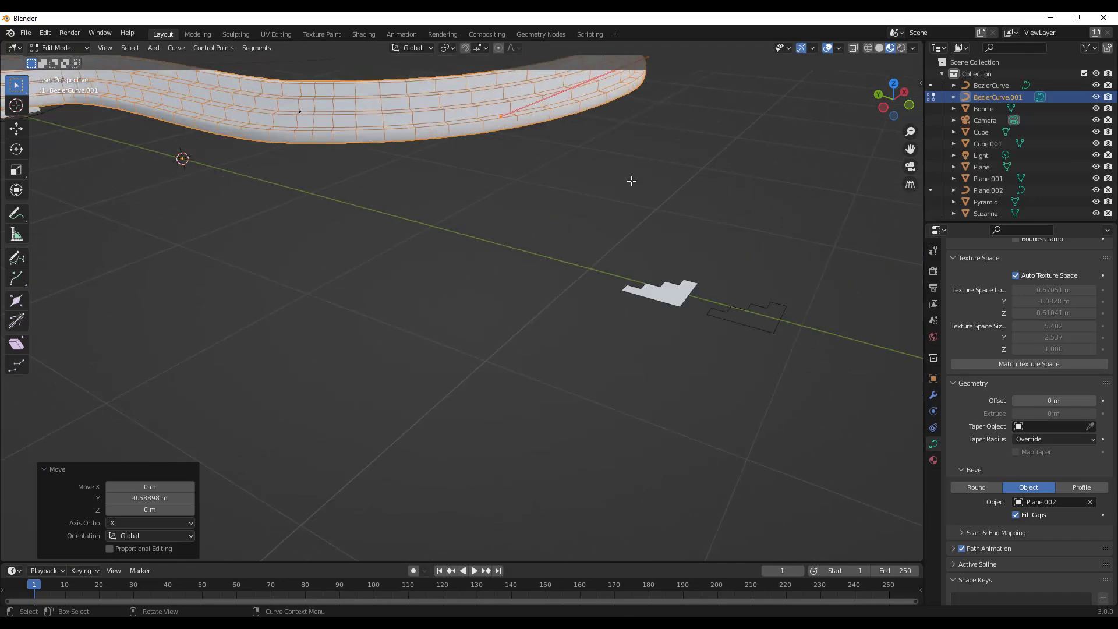
scroll(630, 164, down, 4)
scroll(583, 134, up, 3)
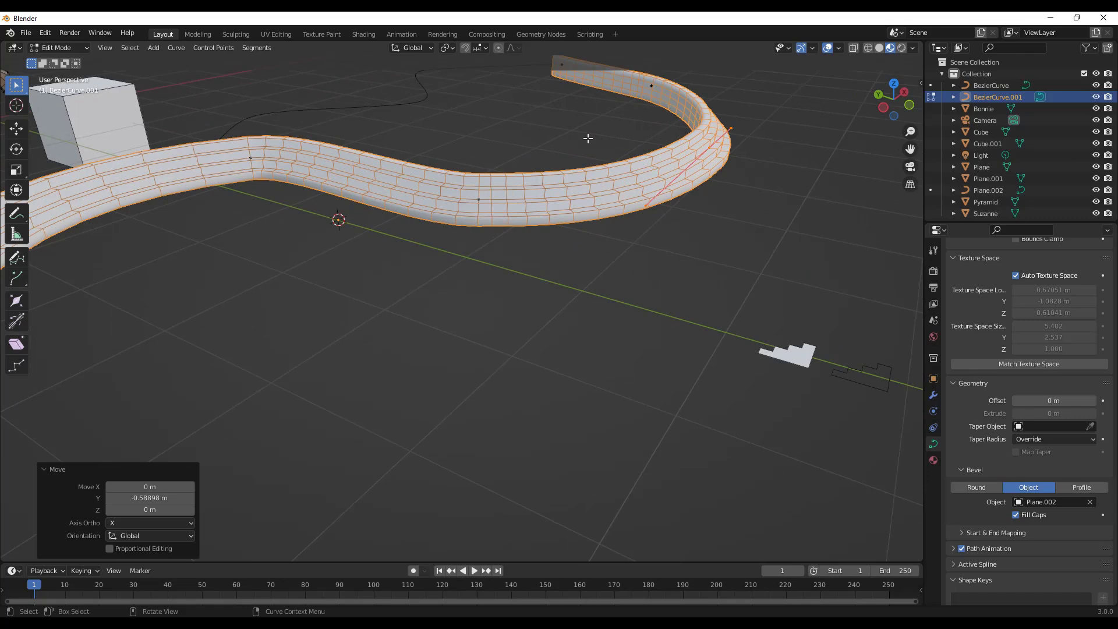
scroll(543, 161, down, 4)
Box-select the two control points around the curve's middle segment and subdivide that segment with one cut
middle_drag(544, 162, 540, 224)
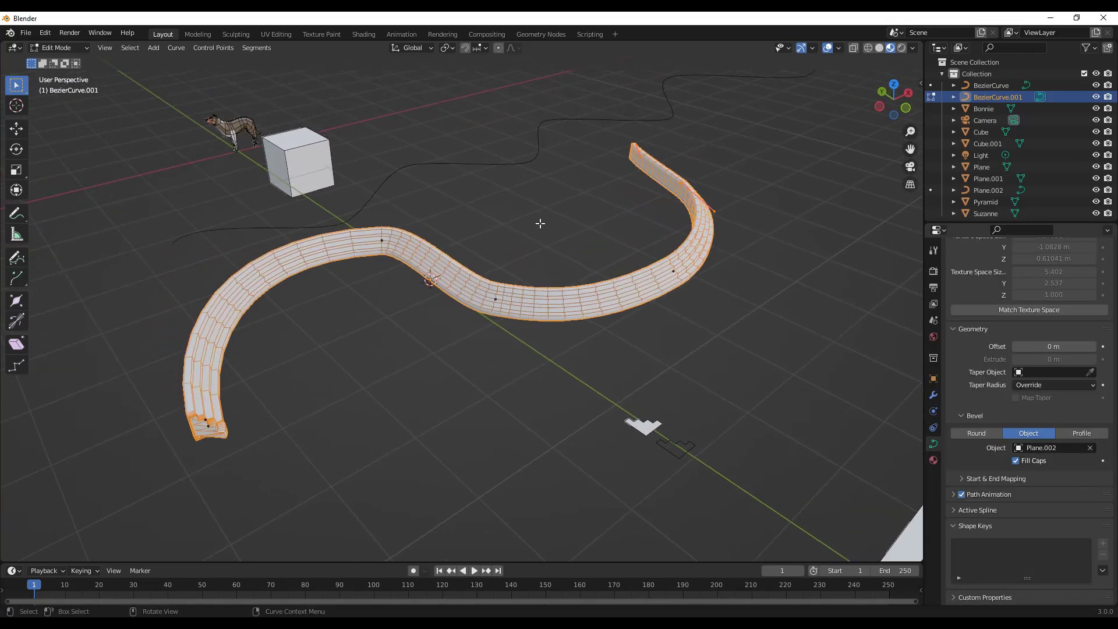
scroll(554, 270, up, 4)
middle_drag(610, 281, 421, 258)
key(b)
drag(399, 228, 711, 361)
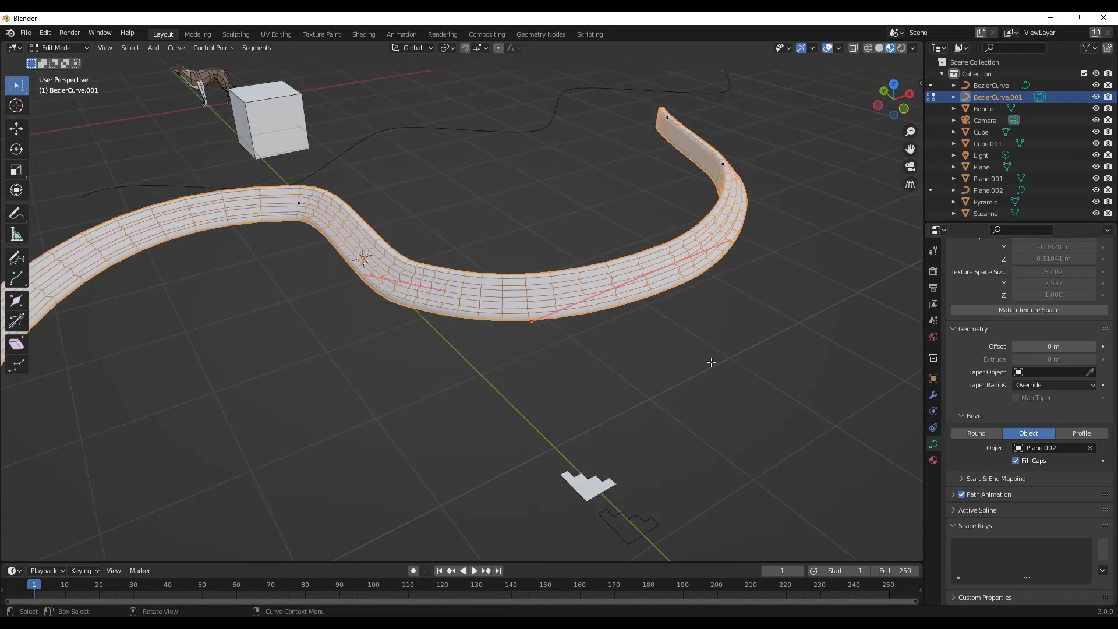
right_click(412, 281)
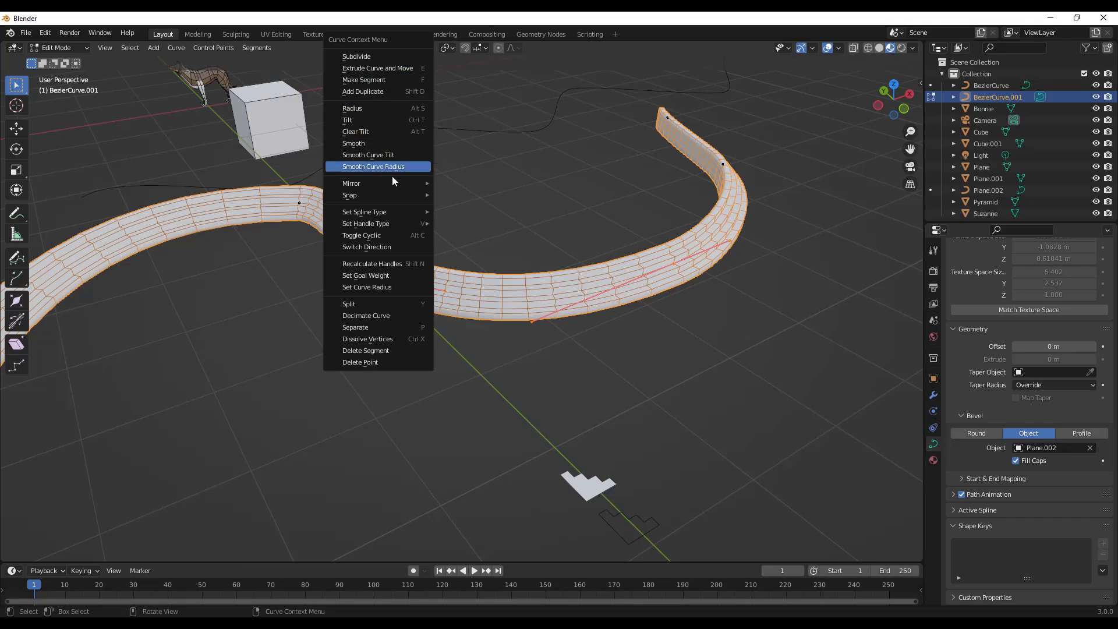
mouse_move(390, 183)
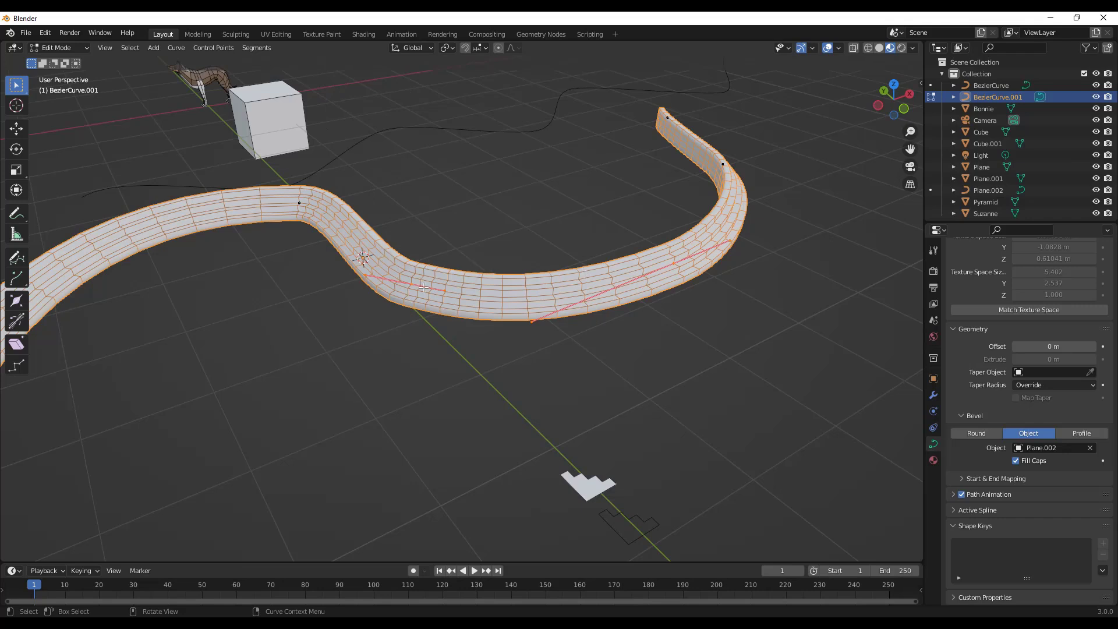
right_click(424, 287)
click(373, 55)
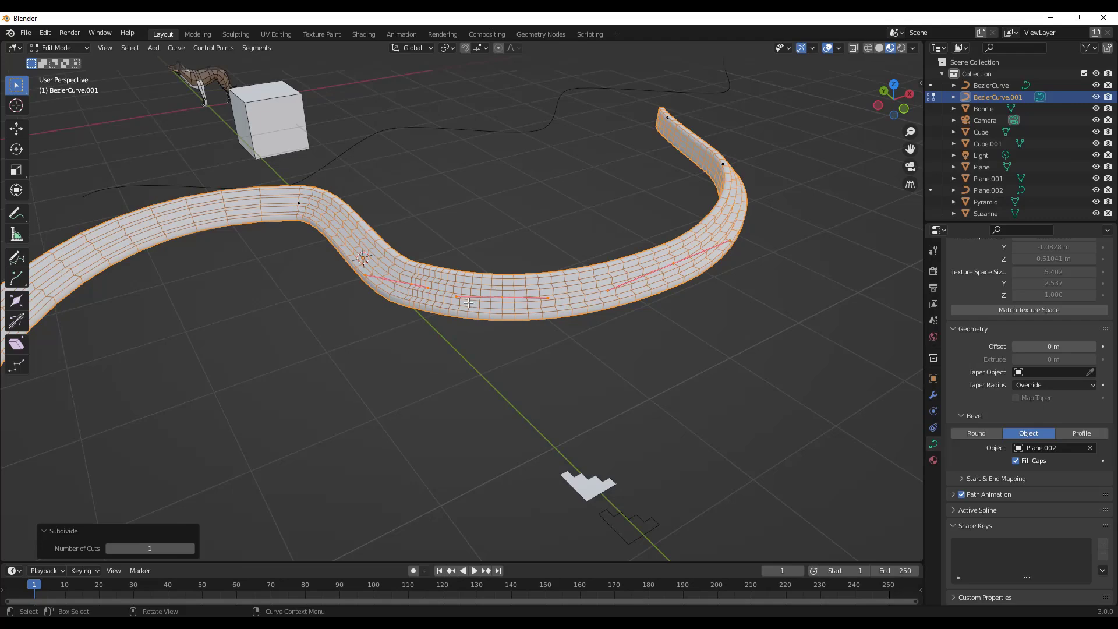
Split the far end segment with its two control points off the beveled curve
scroll(491, 301, up, 4)
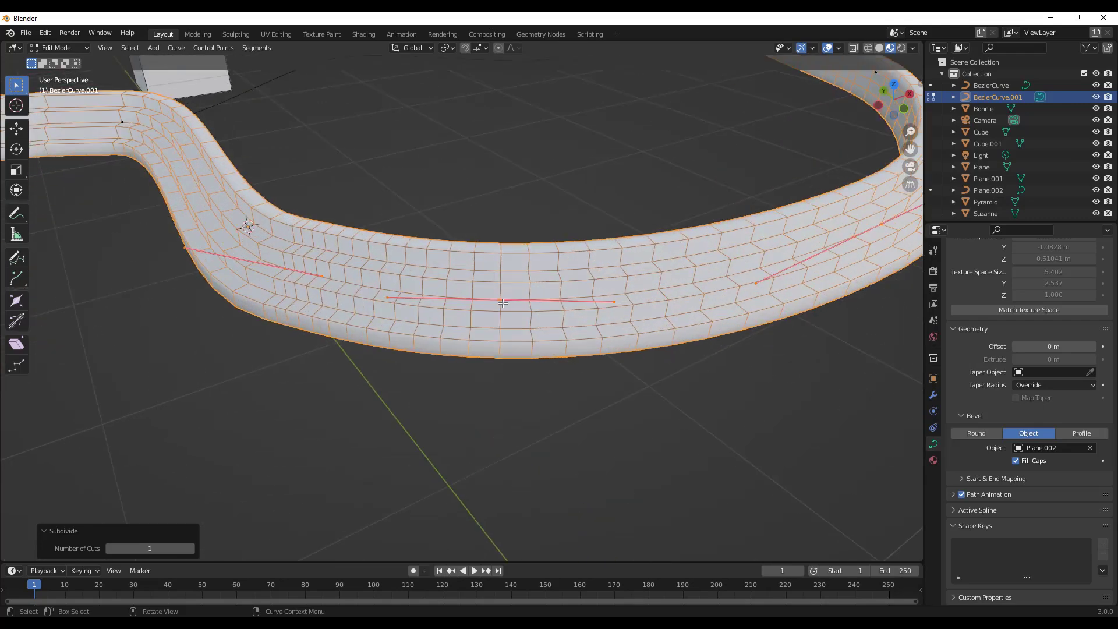
scroll(725, 285, down, 5)
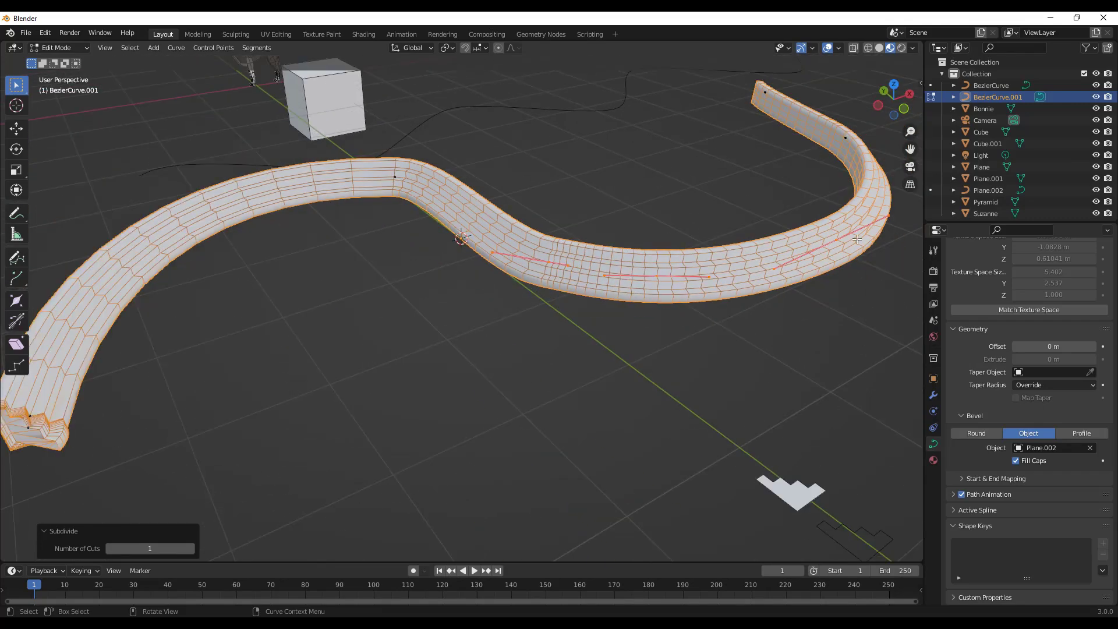
scroll(569, 267, down, 5)
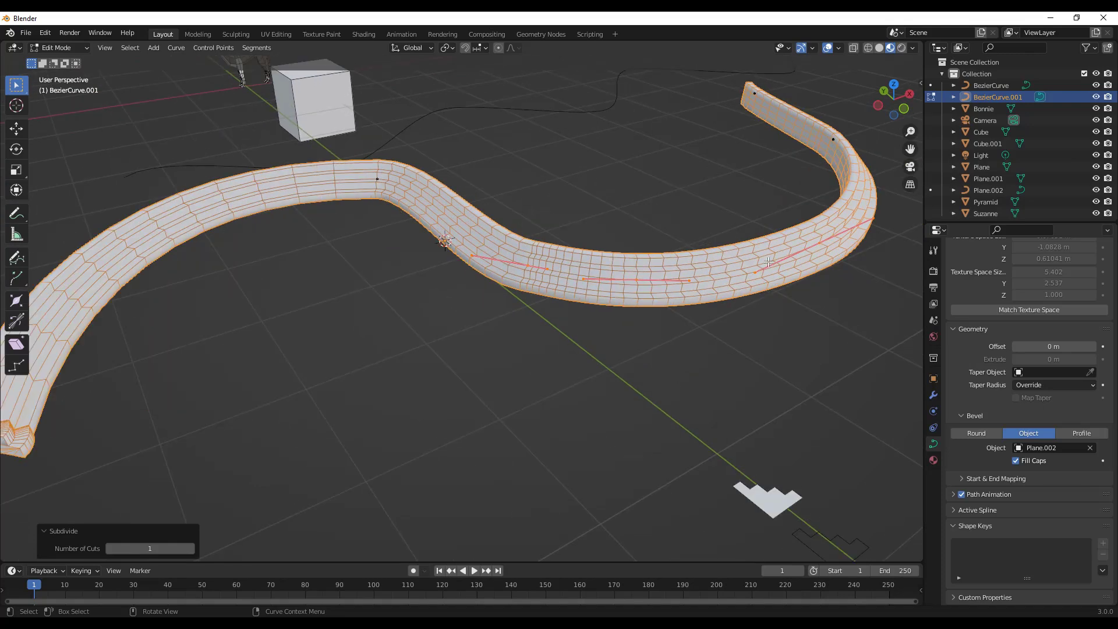
scroll(656, 264, down, 8)
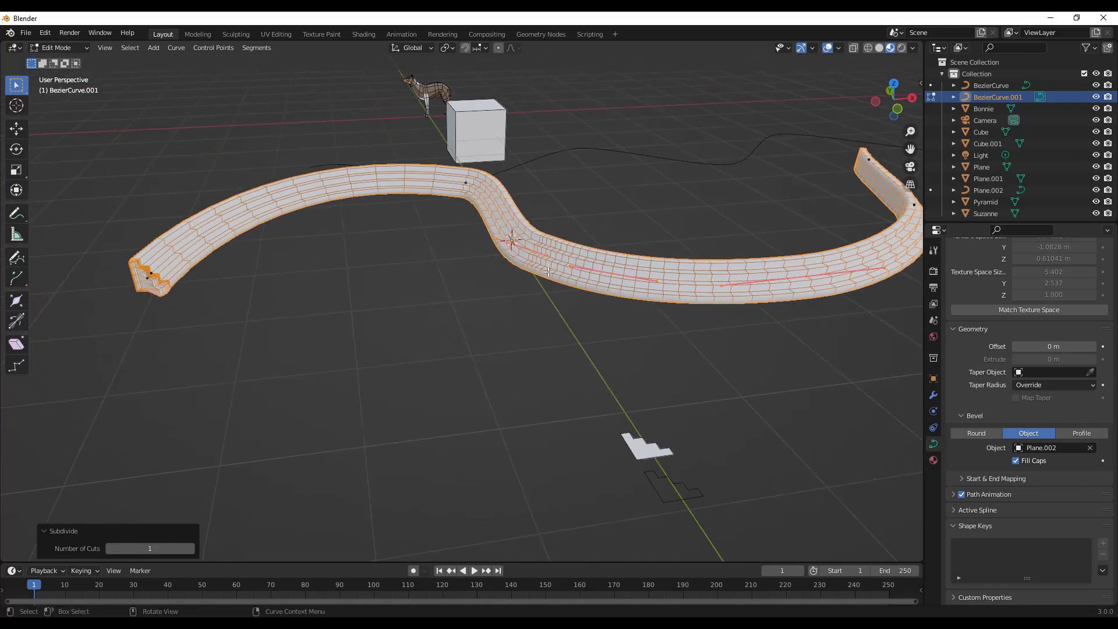
scroll(722, 250, up, 4)
middle_drag(722, 250, 604, 250)
right_click(605, 249)
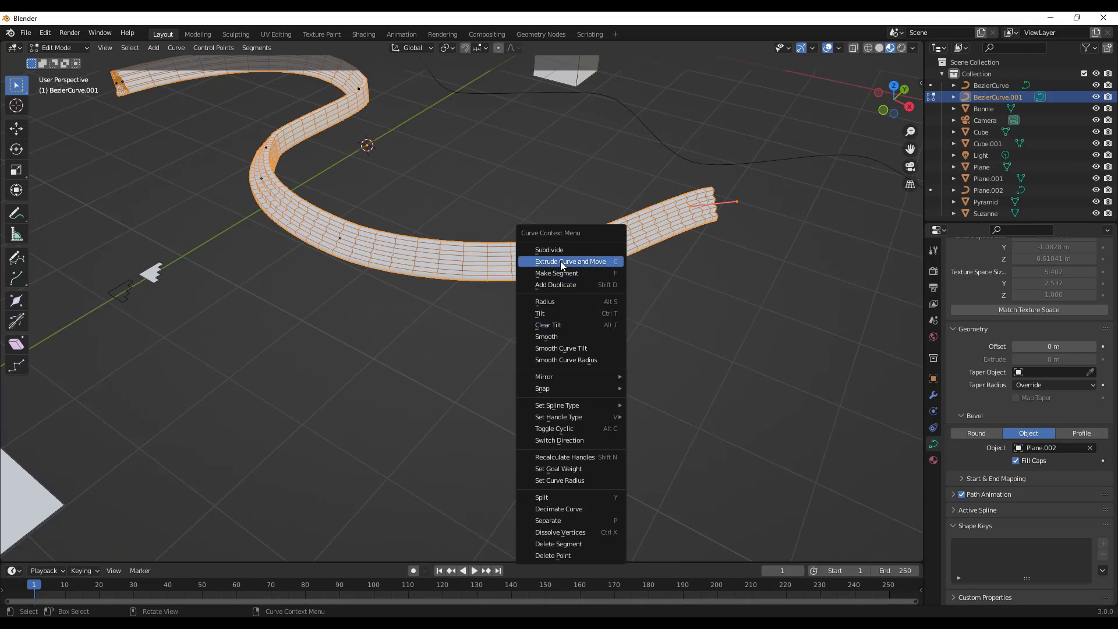
click(559, 499)
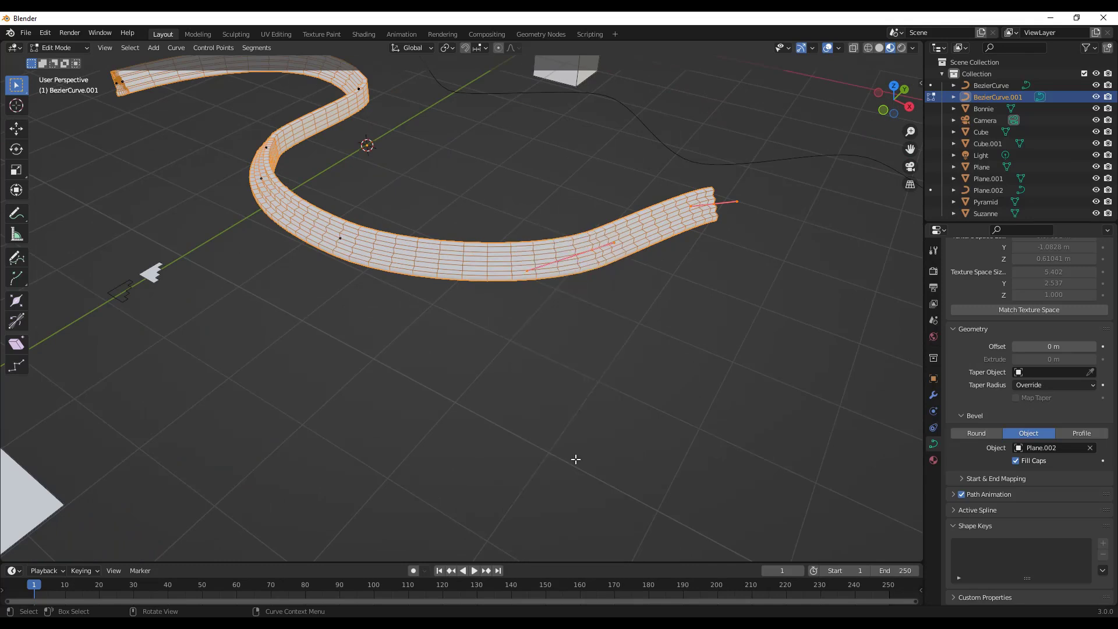
Move the split-off end piece away from the main curve along the X axis
key(g)
key(x)
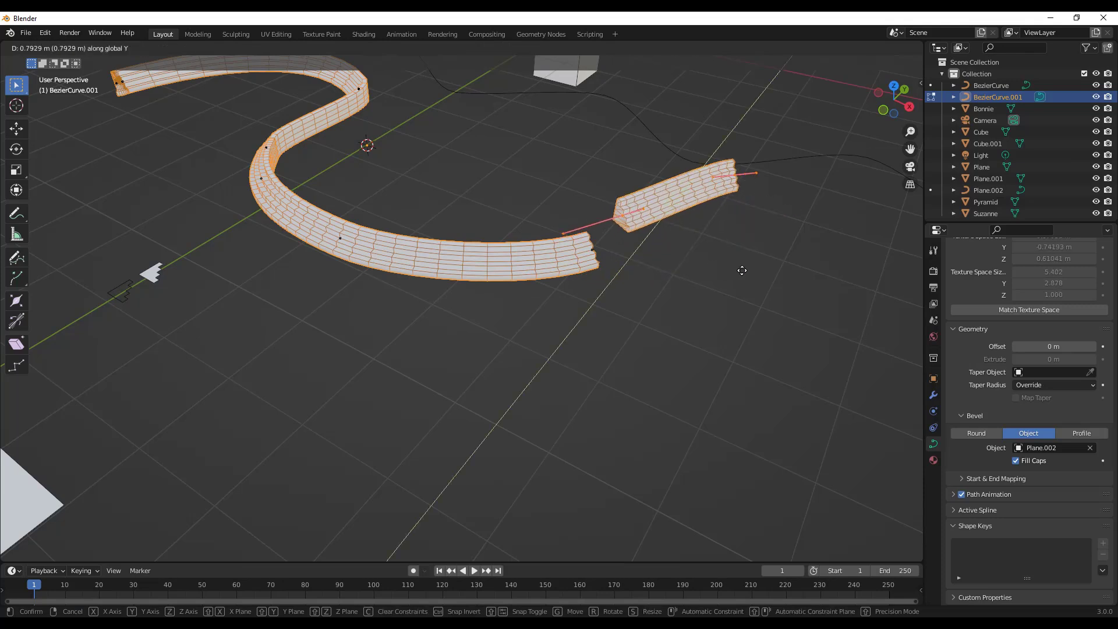
click(765, 287)
click(705, 297)
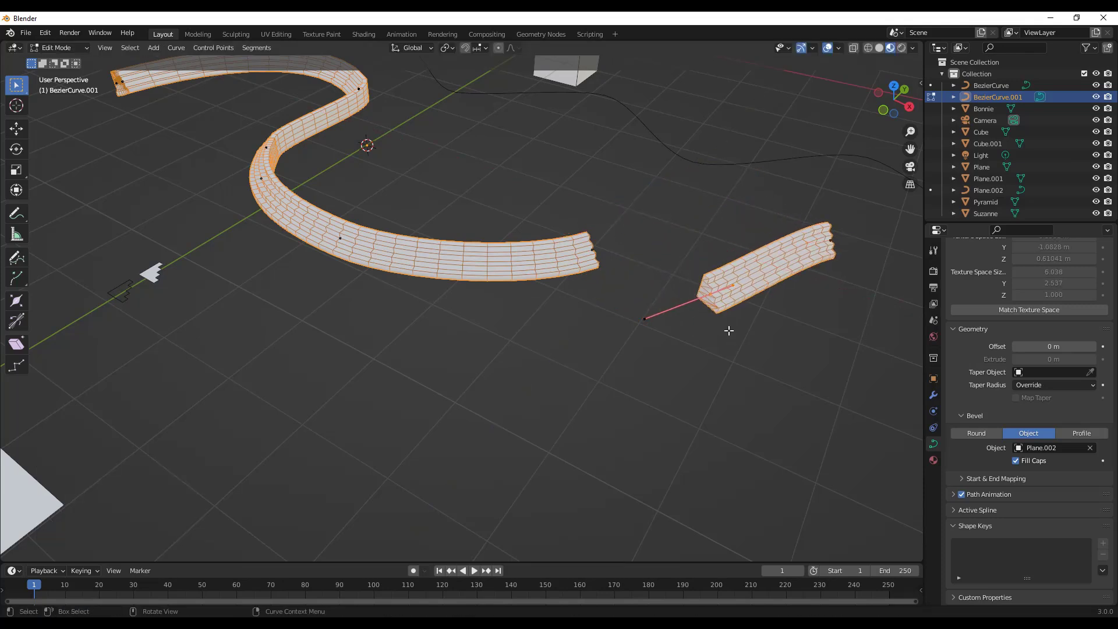
key(g)
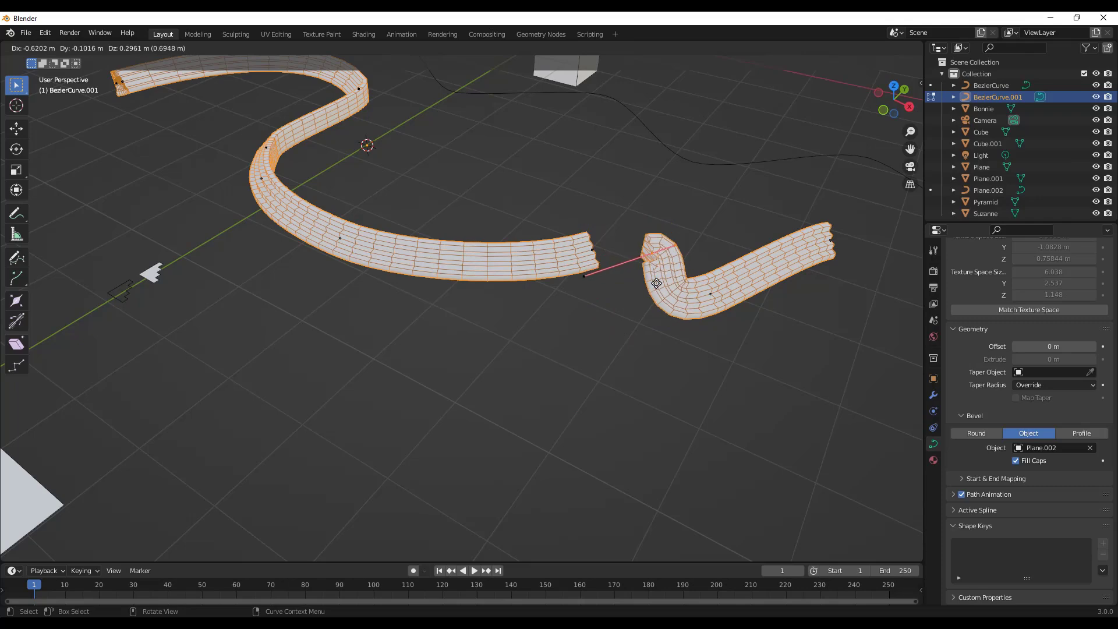
key(Escape)
key(ctrl+z)
Extrude a new control point from the main curve's open end and rotate it -200° around the Z axis
middle_drag(806, 287, 512, 205)
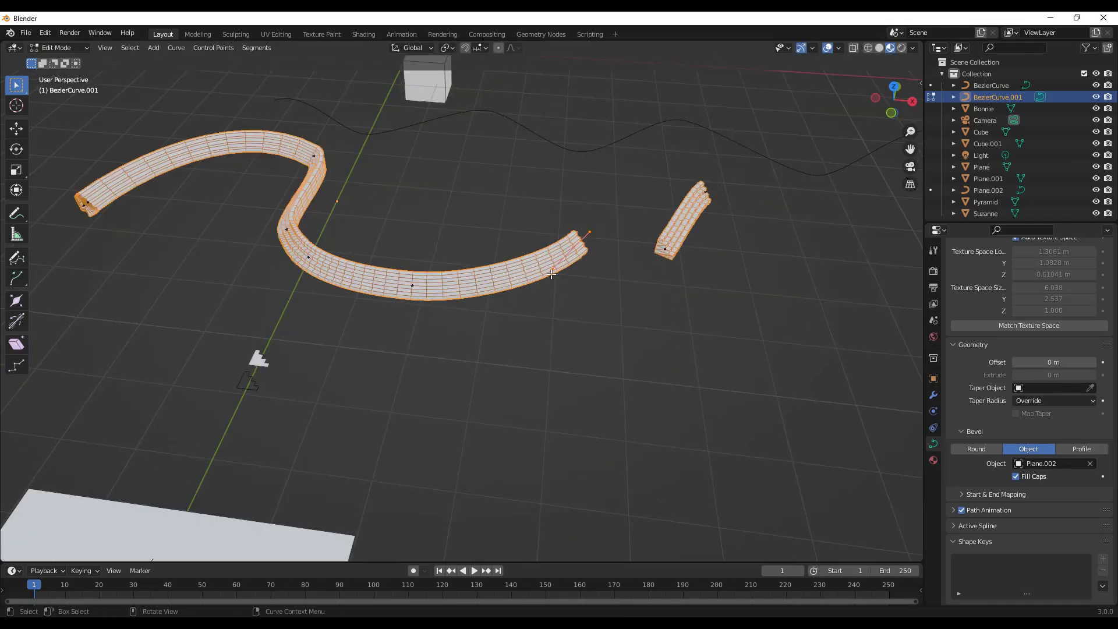
middle_drag(553, 274, 585, 250)
key(e)
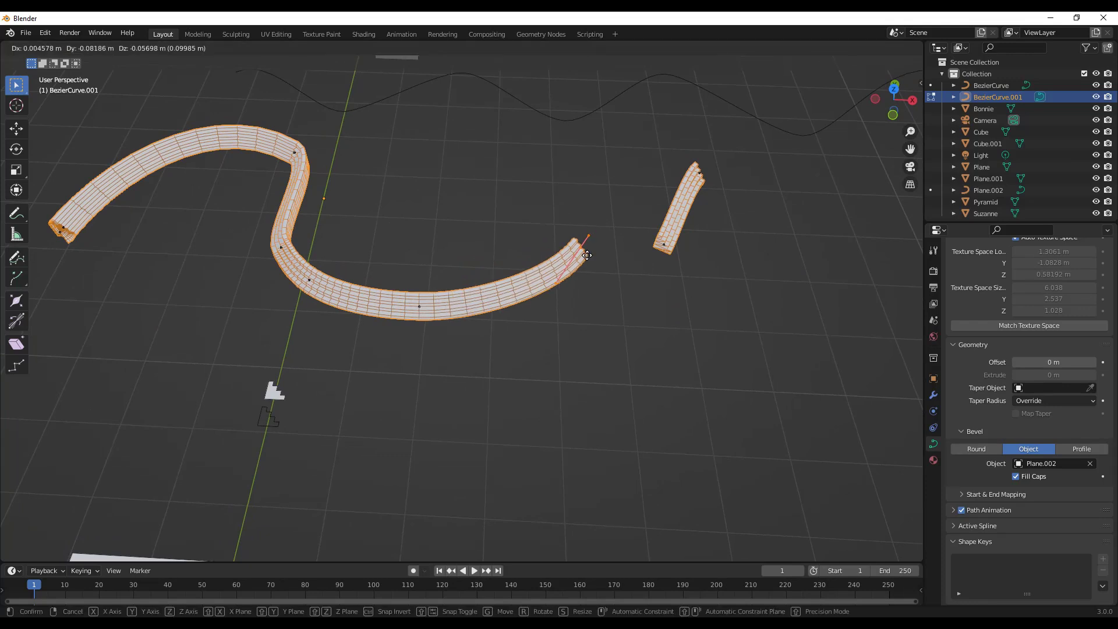
click(588, 408)
key(r)
key(z)
click(552, 410)
Extrude another end point about -2.48 m in X and -0.52 m in Y, and rotate it -68° around the Z axis
key(e)
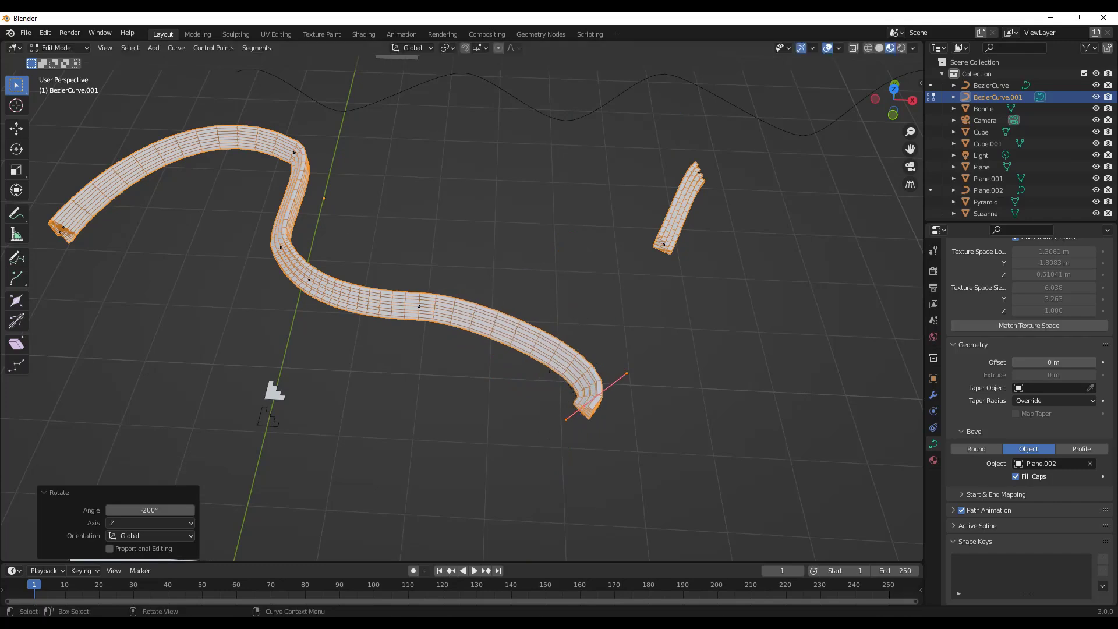
click(352, 430)
key(r)
key(z)
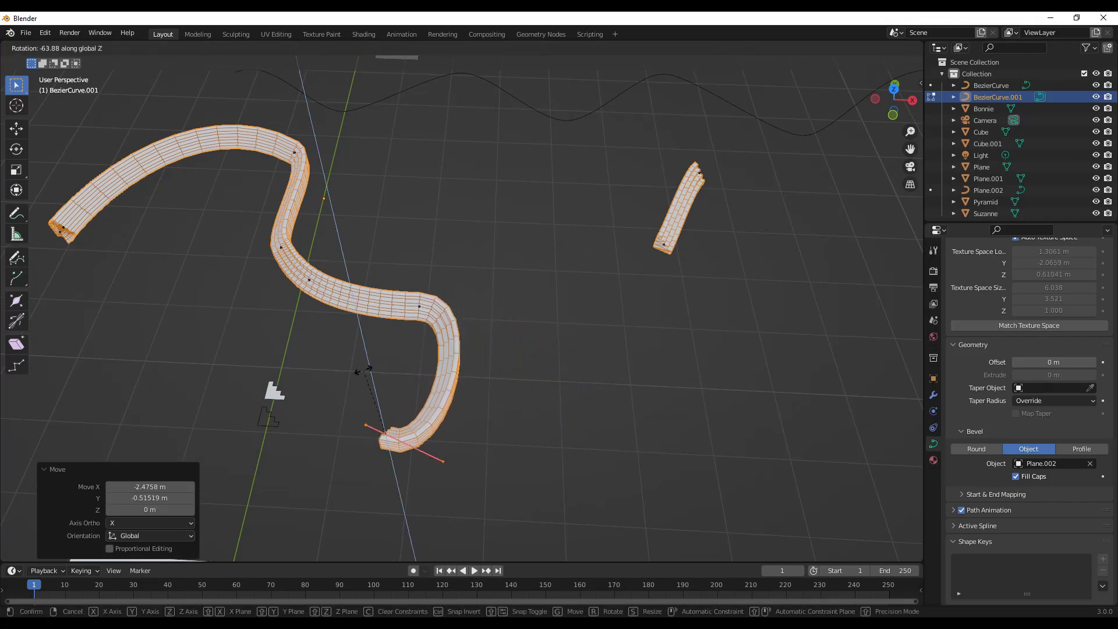
click(368, 366)
middle_drag(368, 367, 147, 326)
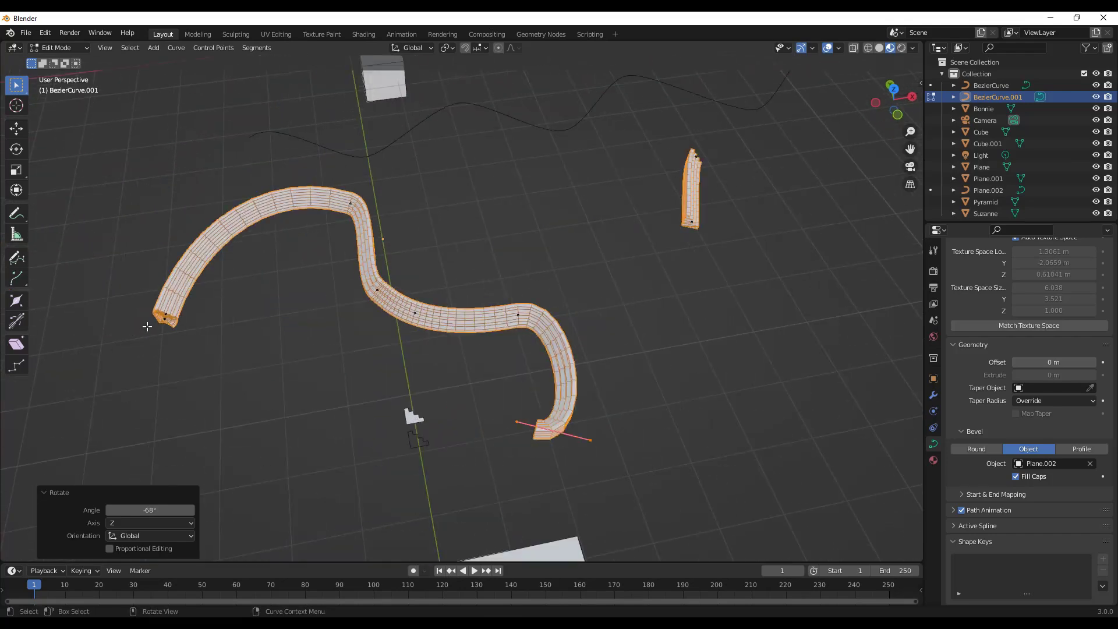
Extrude another end point from the long arc's open end in the XY plane and rotate it 111° around the Z axis
click(162, 320)
key(e)
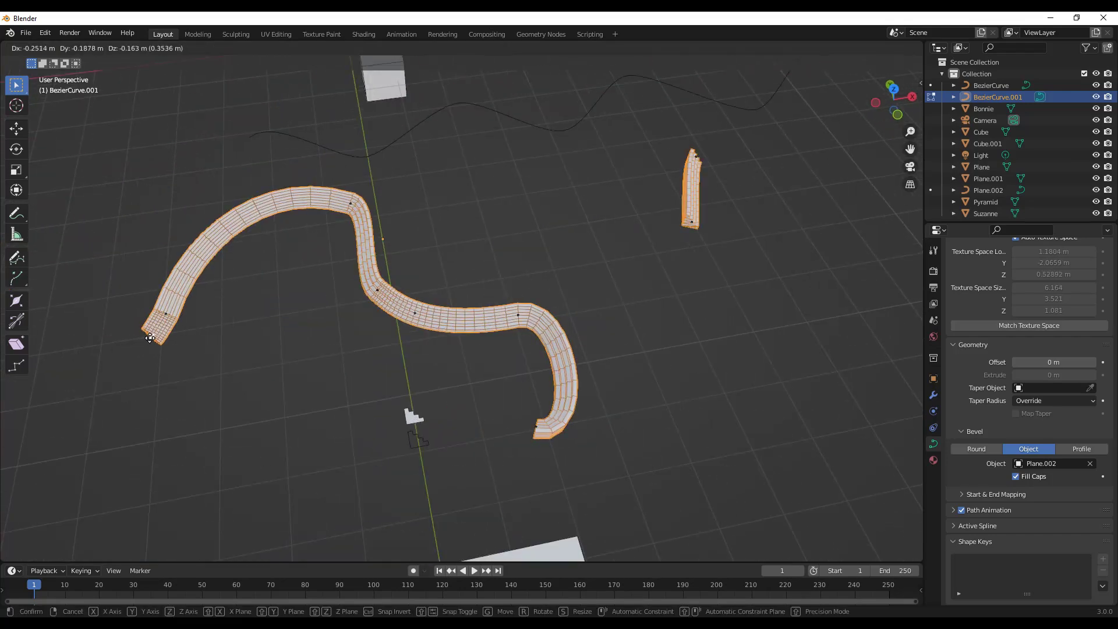
key(shift+z)
click(161, 395)
key(r)
key(z)
click(224, 359)
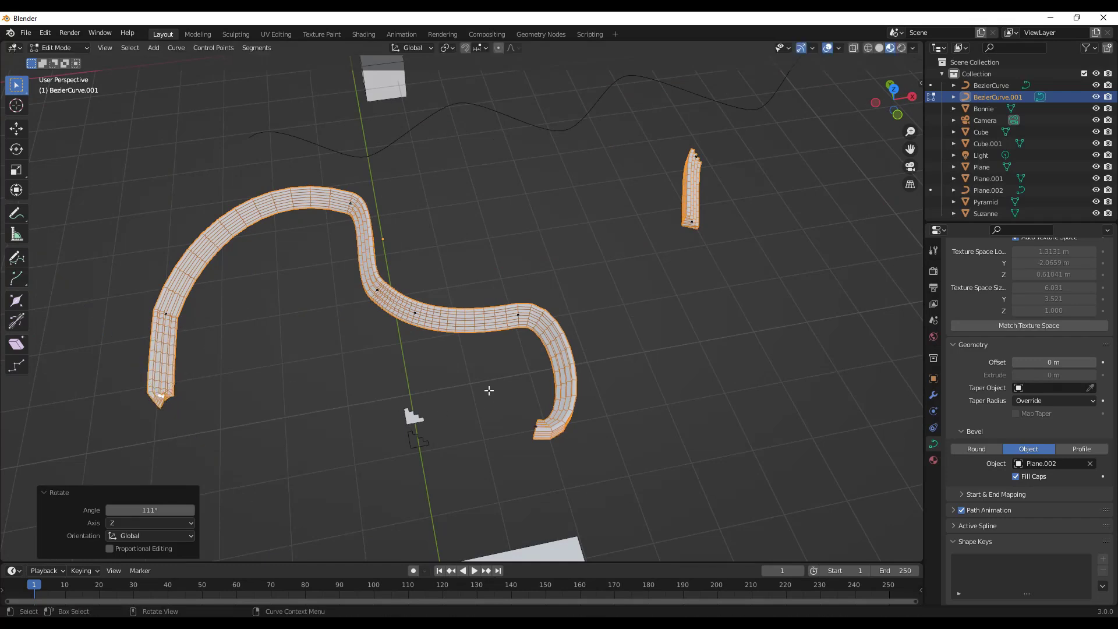
Close the main beveled curve into a loop with Toggle Cyclic
right_click(435, 312)
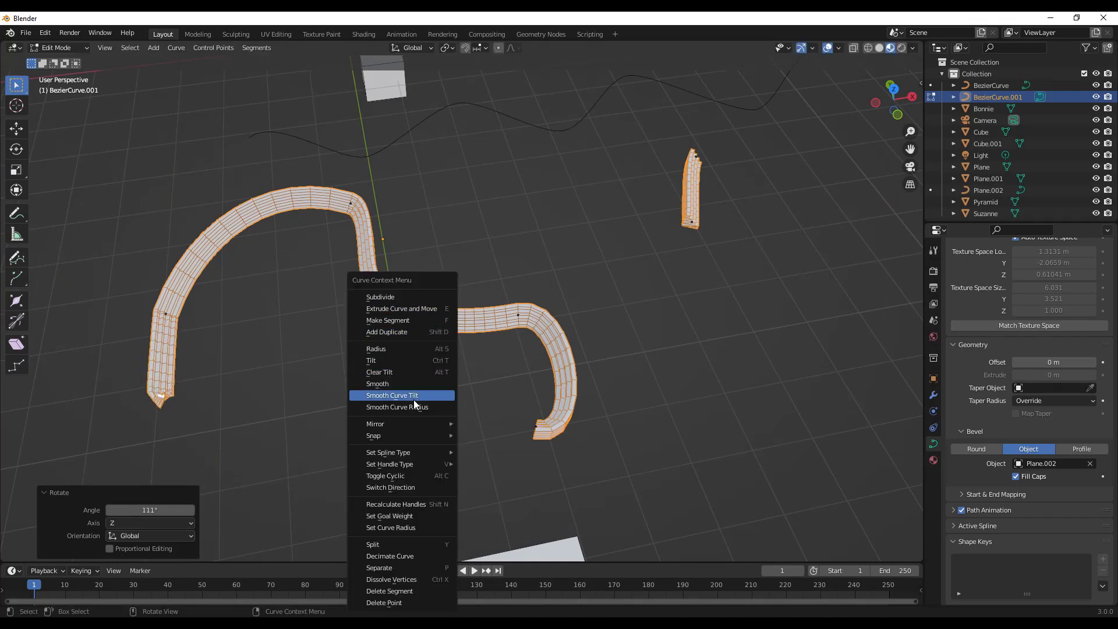
click(406, 476)
middle_drag(404, 474, 289, 305)
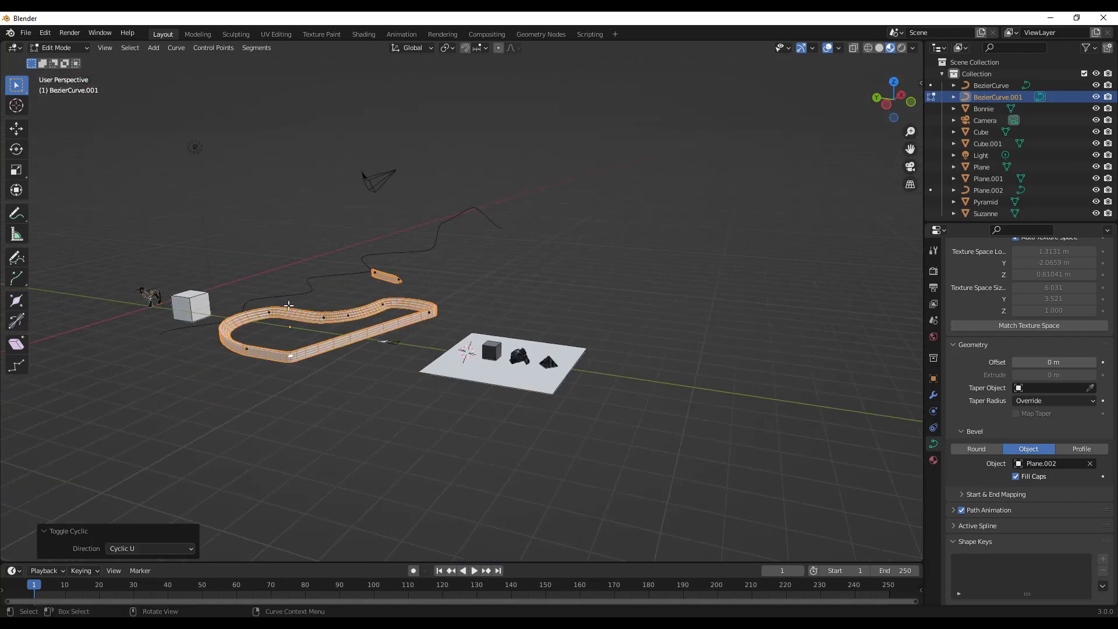
Scale the handles of the last extruded corner point by about 16.36 to round the loop's corner
scroll(289, 305, up, 5)
scroll(289, 305, down, 4)
scroll(440, 341, up, 4)
middle_drag(441, 341, 507, 261)
scroll(692, 272, down, 5)
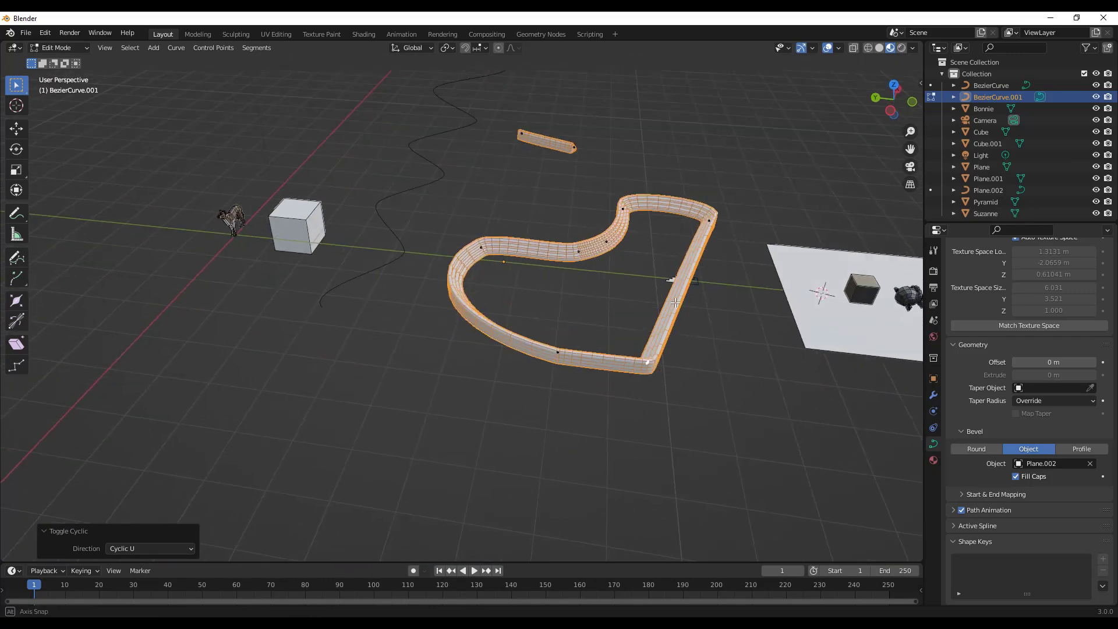
scroll(633, 363, up, 7)
scroll(634, 363, down, 4)
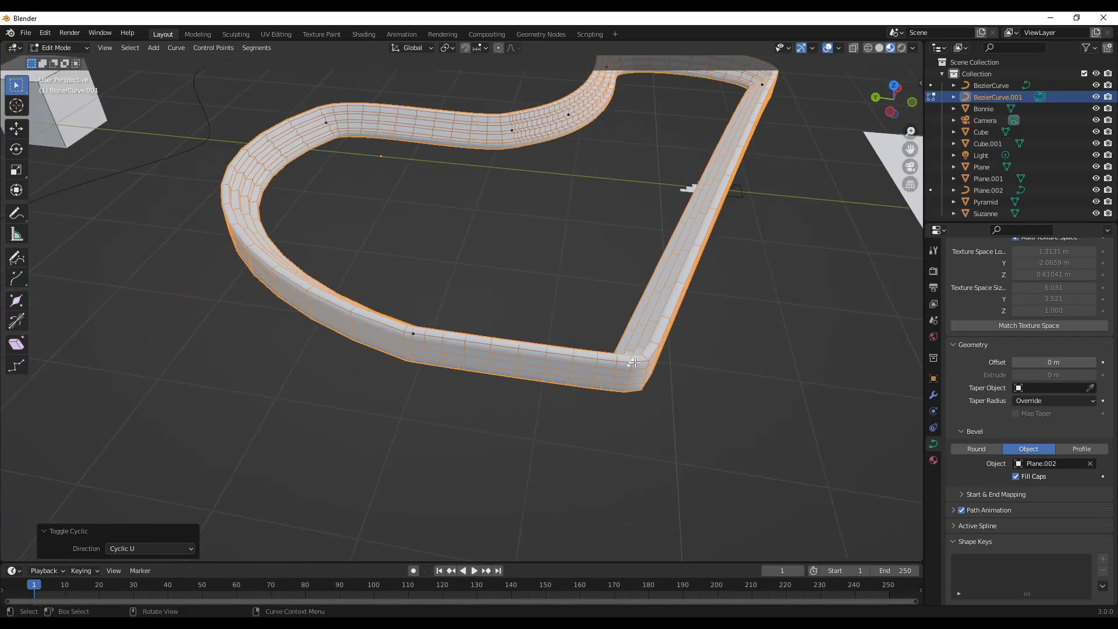
key(s)
click(685, 332)
scroll(685, 333, down, 4)
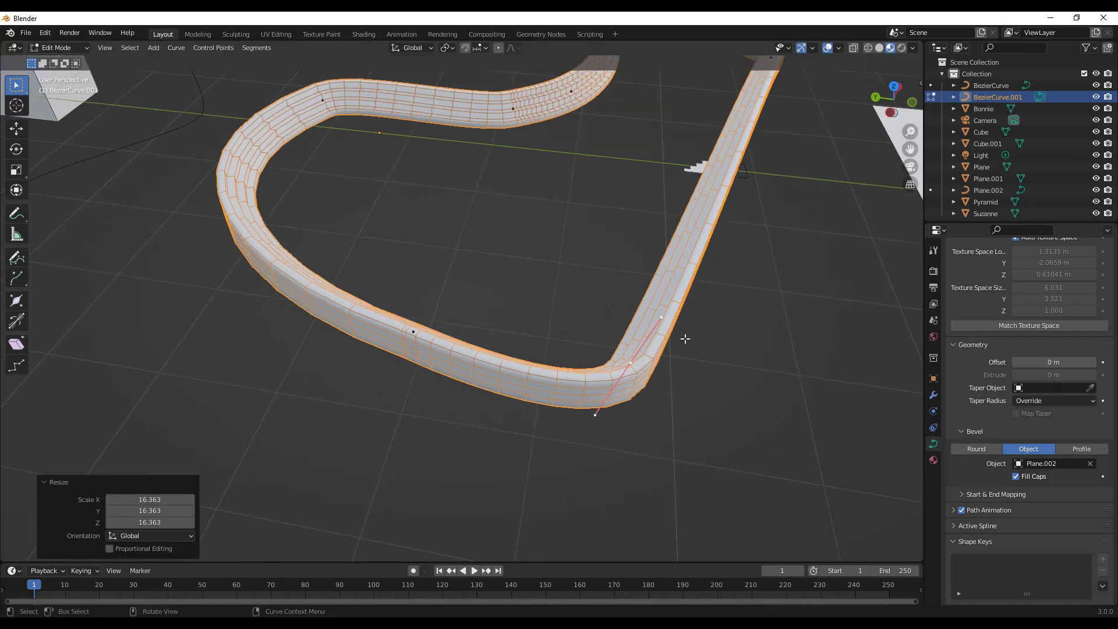
scroll(737, 164, up, 2)
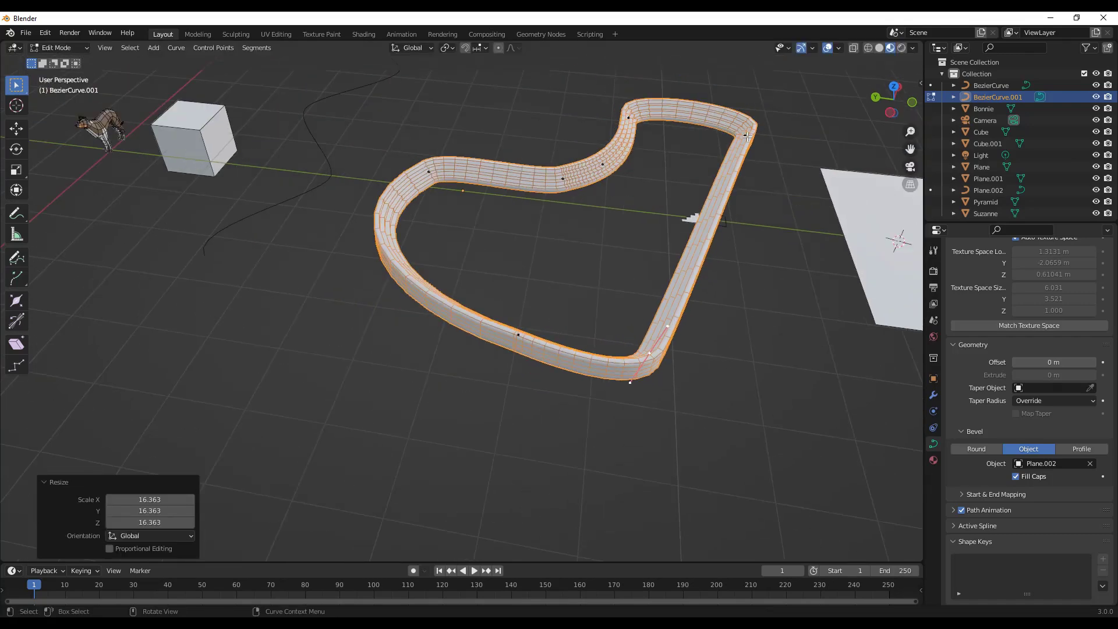
Reopen the loop with Toggle Cyclic and close it again
right_click(661, 322)
click(625, 313)
right_click(697, 234)
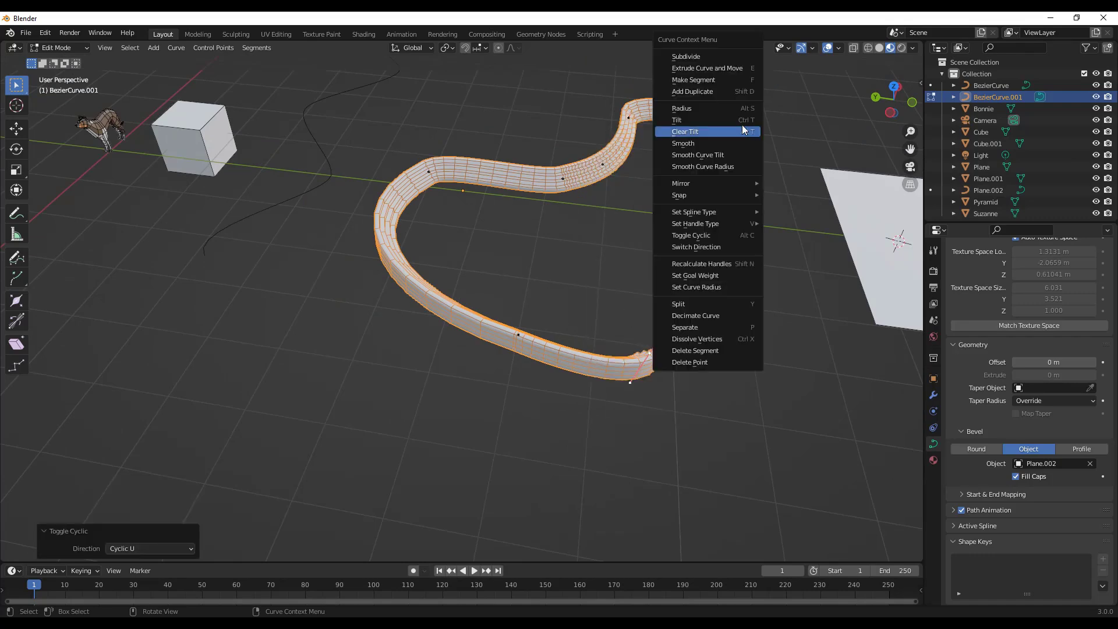
click(707, 236)
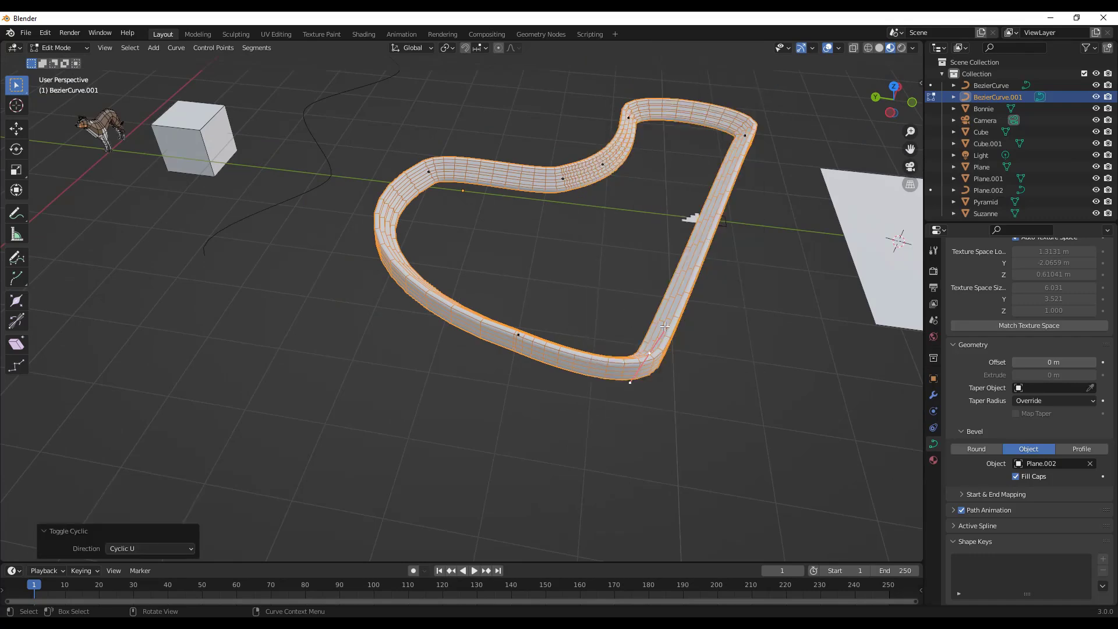
middle_drag(729, 303, 701, 290)
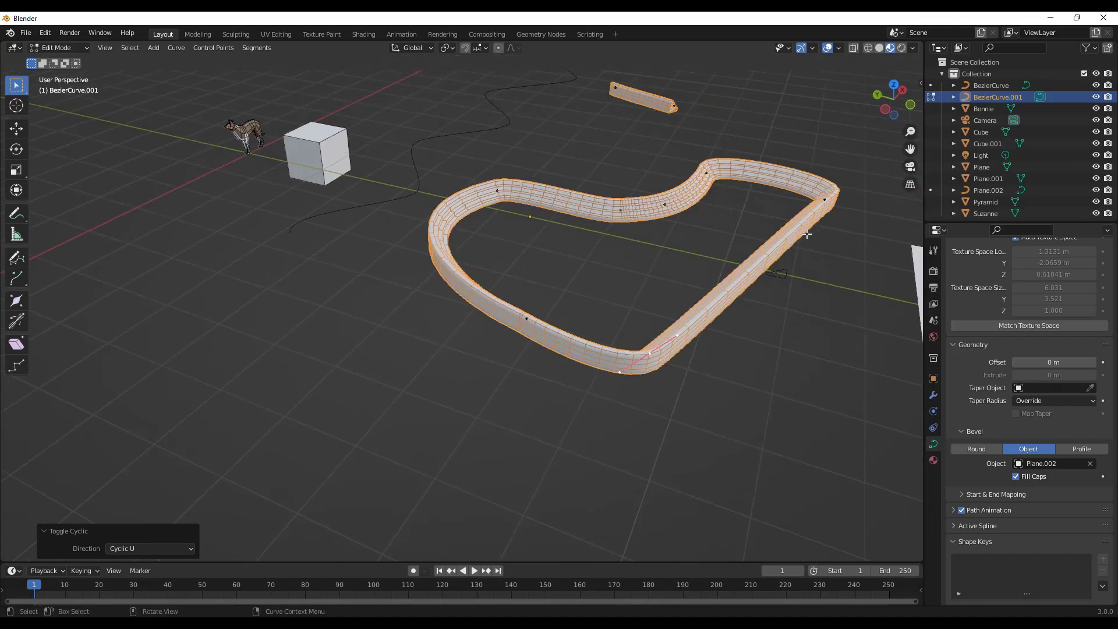
middle_drag(810, 230, 734, 229)
right_click(617, 235)
mouse_move(650, 211)
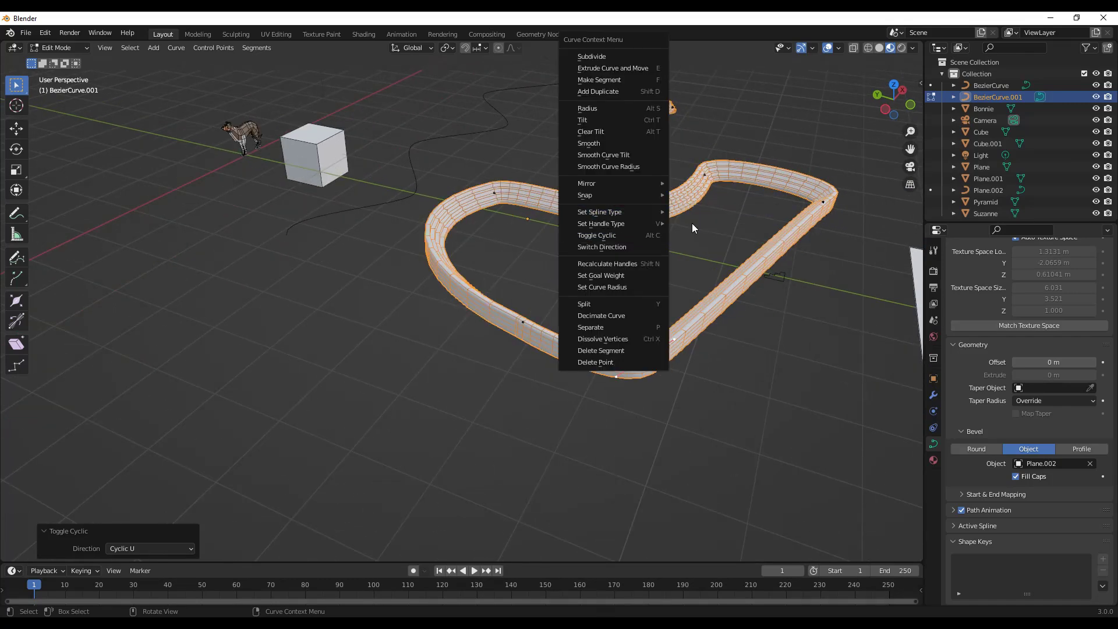
click(719, 250)
Dissolve the two inner control points along the loop's wavy side, one after the other
scroll(640, 249, up, 5)
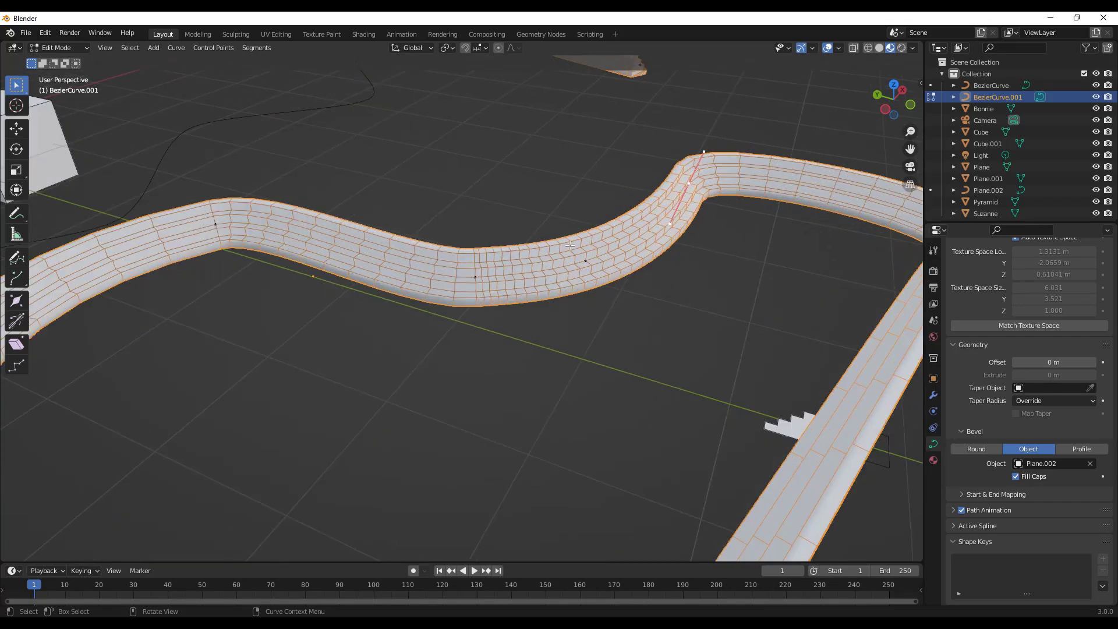
scroll(600, 291, up, 4)
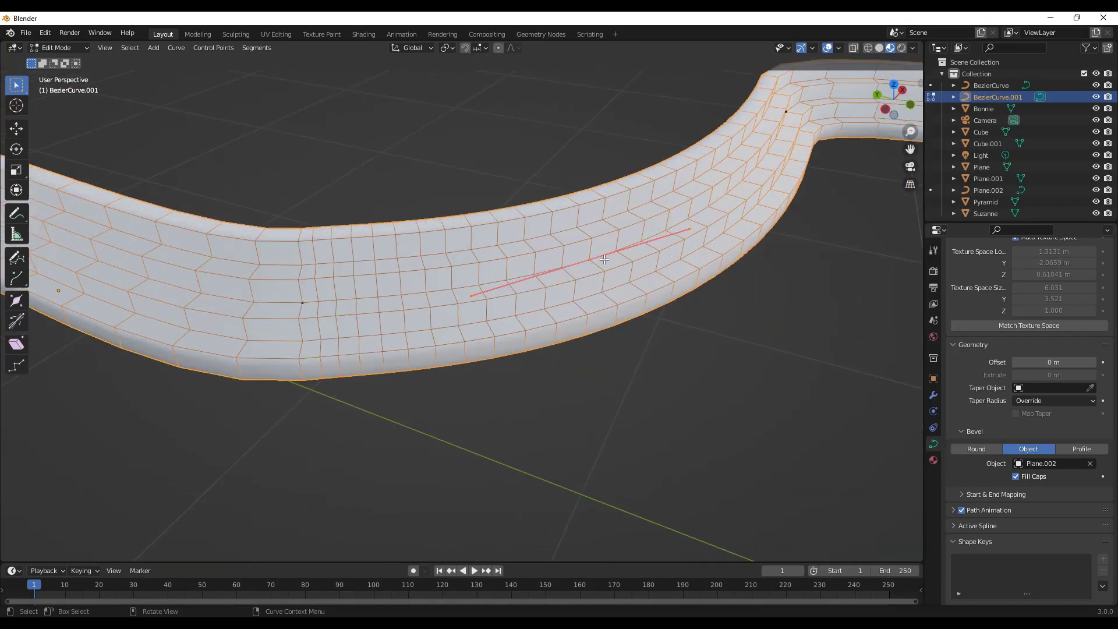
scroll(594, 266, down, 3)
right_click(594, 267)
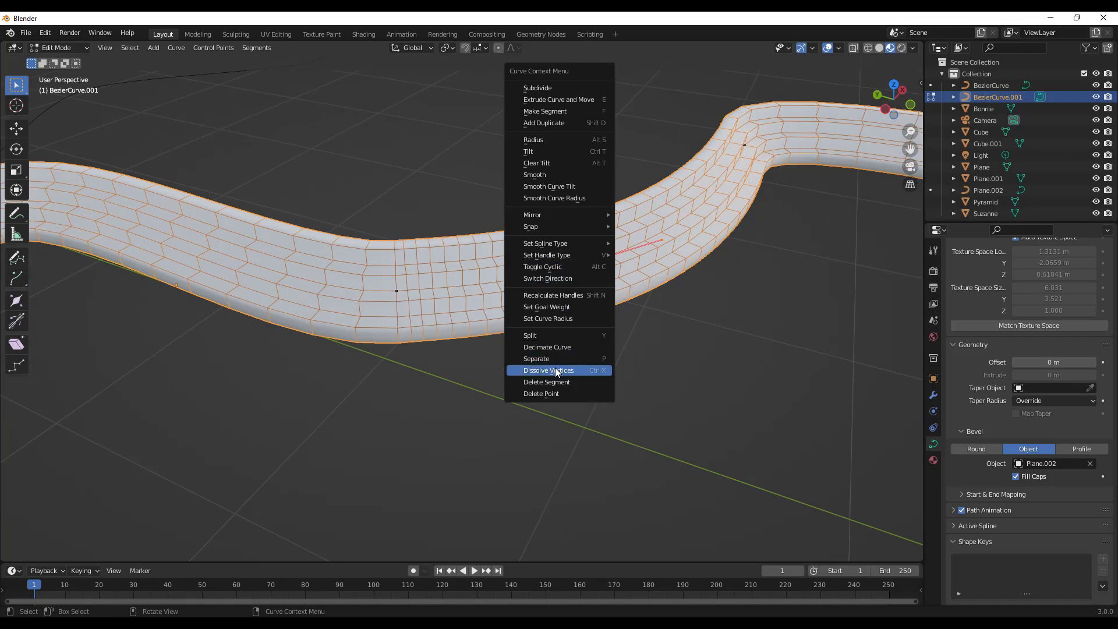
click(557, 382)
scroll(539, 204, down, 2)
click(436, 259)
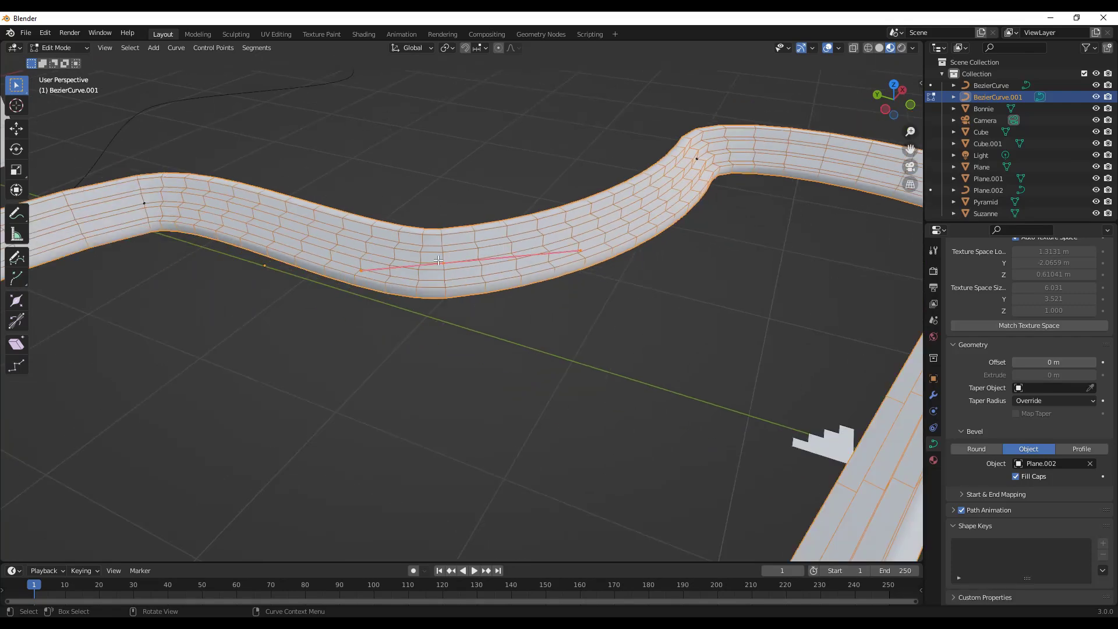
right_click(438, 262)
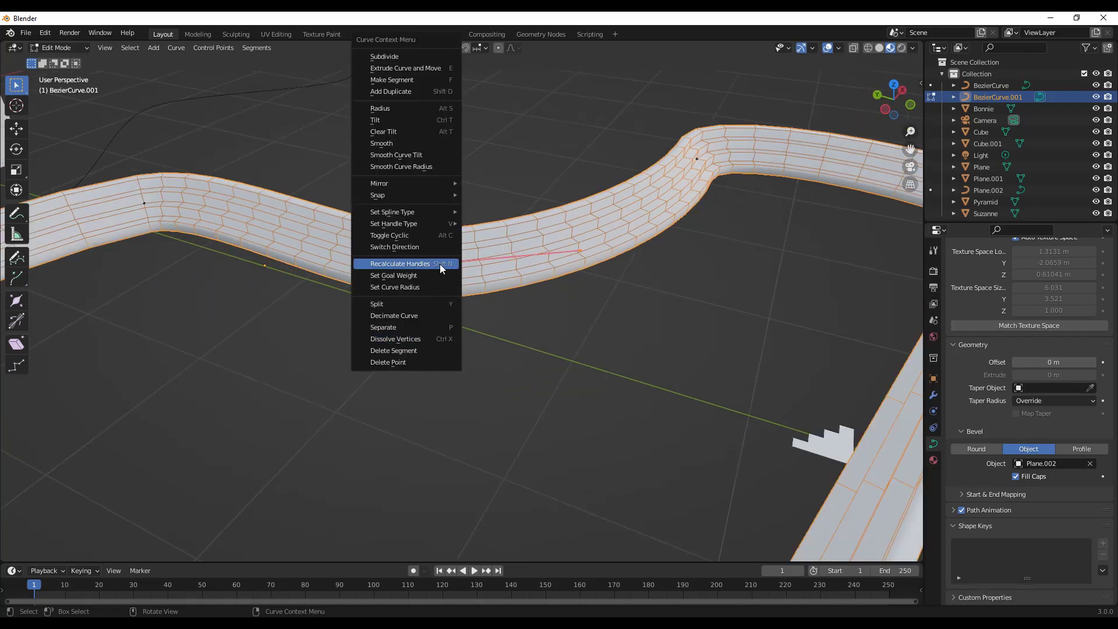
click(397, 350)
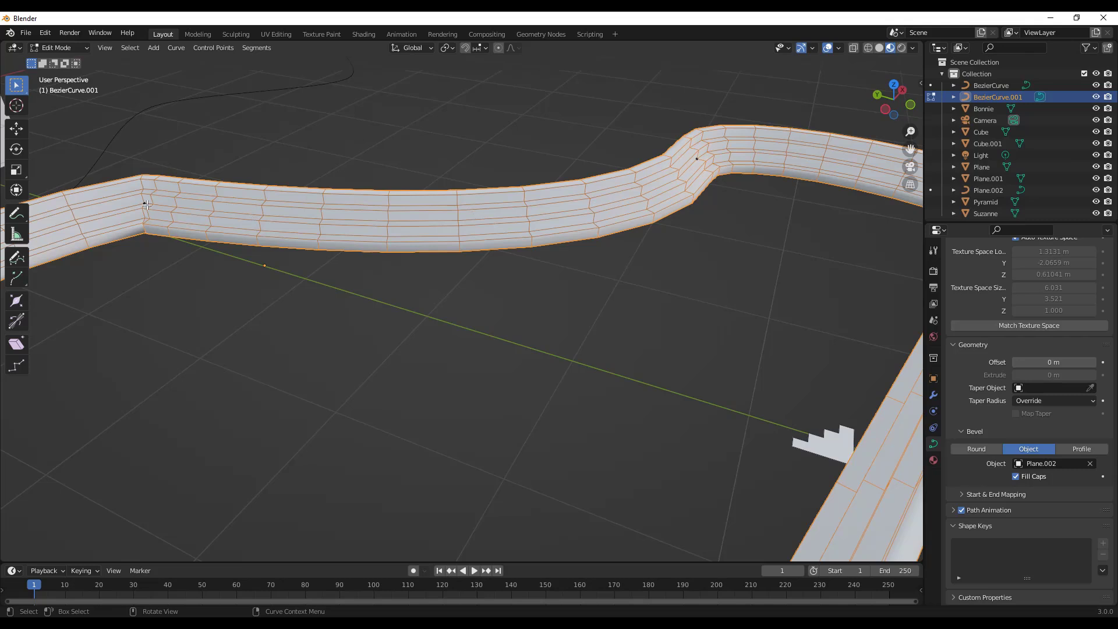
Subdivide the long segment on the loop's wavy side with one cut
drag(138, 136, 728, 271)
right_click(473, 218)
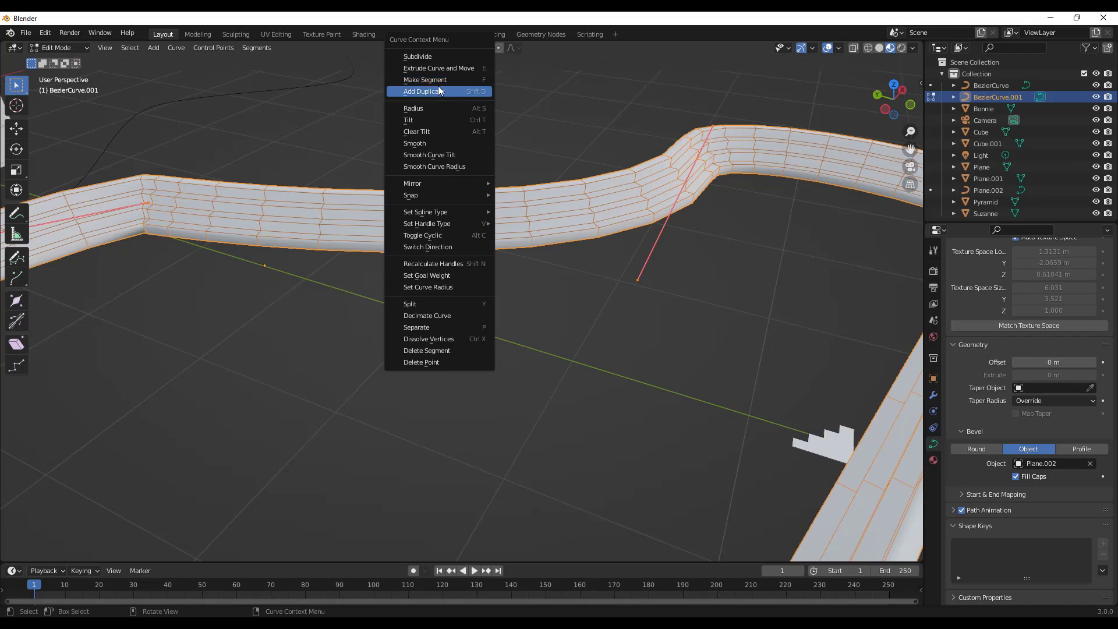
click(436, 58)
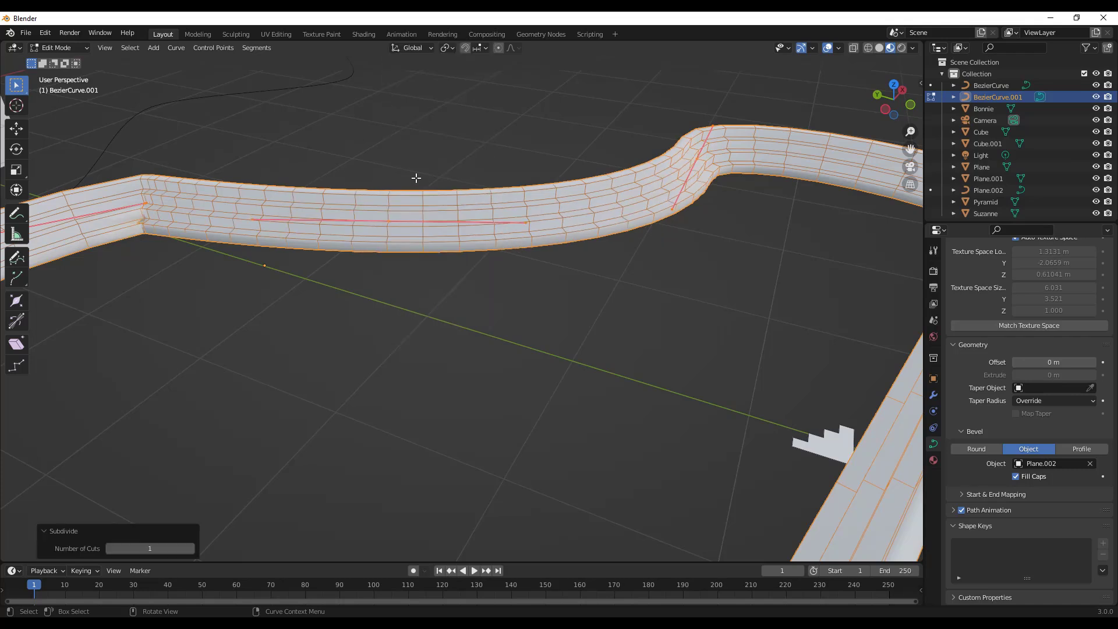
Subdivide the segment between the new middle point and the sharp bend once more with one cut
click(389, 221)
right_click(401, 225)
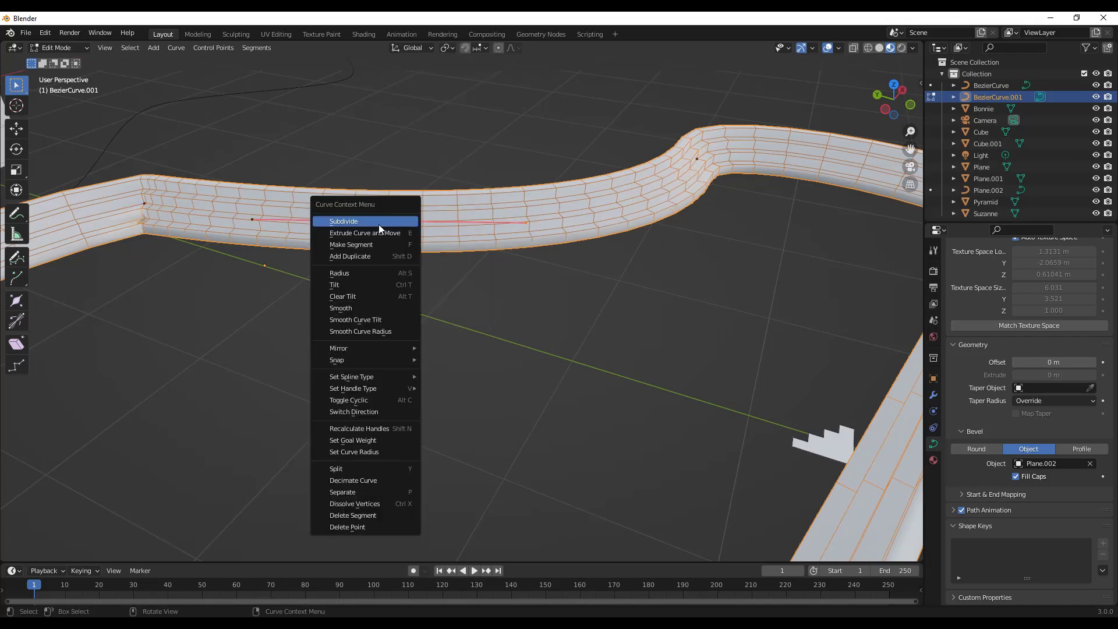
click(379, 225)
drag(366, 131, 711, 300)
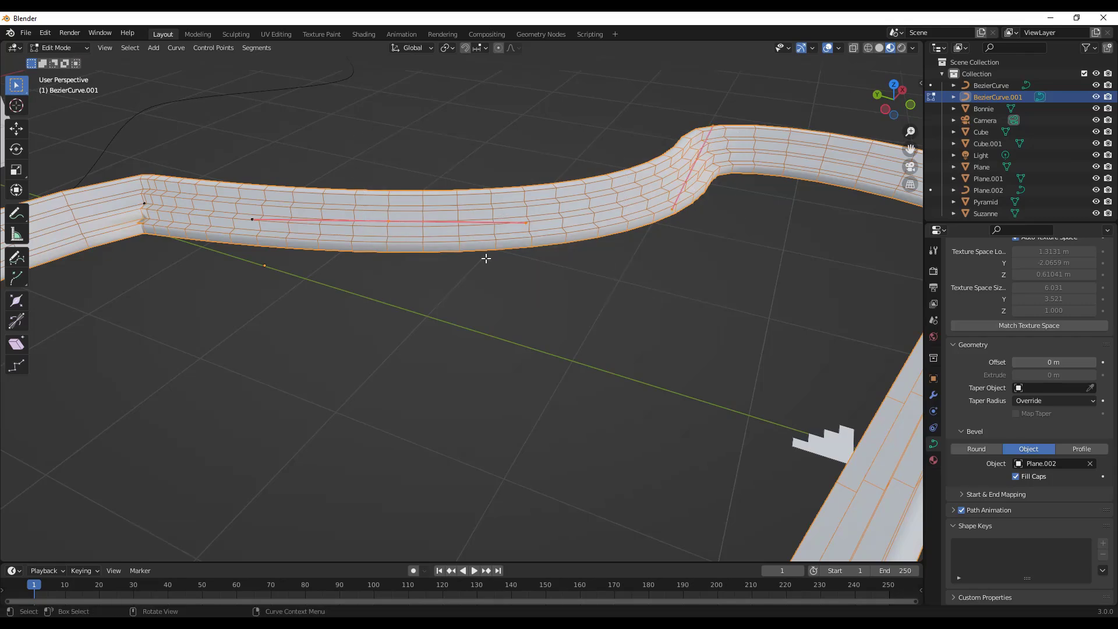
right_click(390, 219)
click(389, 221)
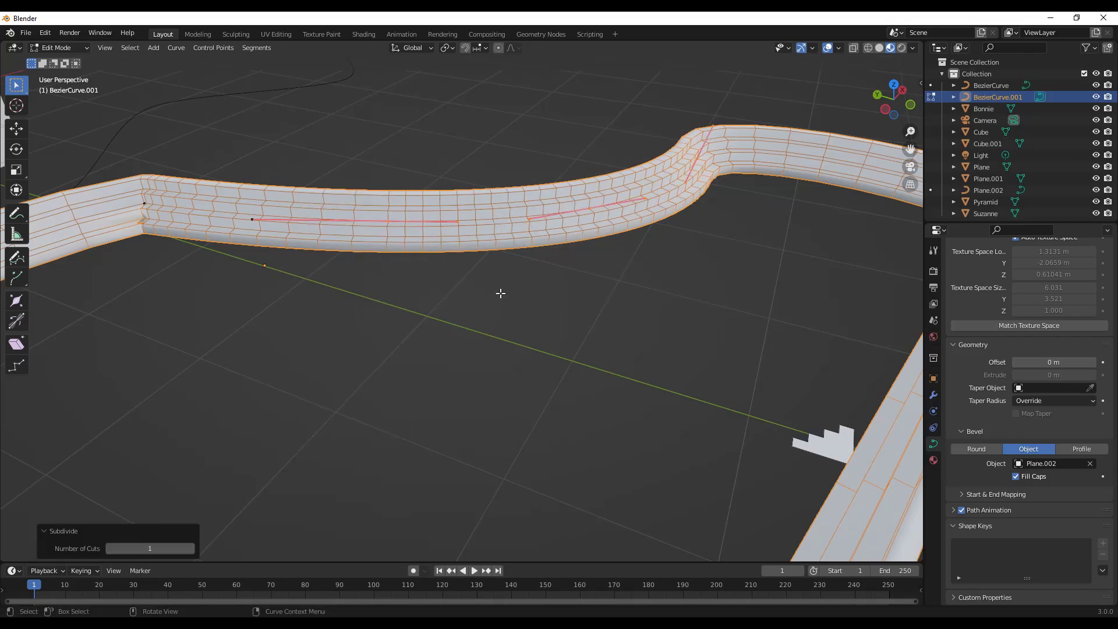
Try to move the newest control point along the loop's wavy side
scroll(489, 293, down, 4)
click(549, 273)
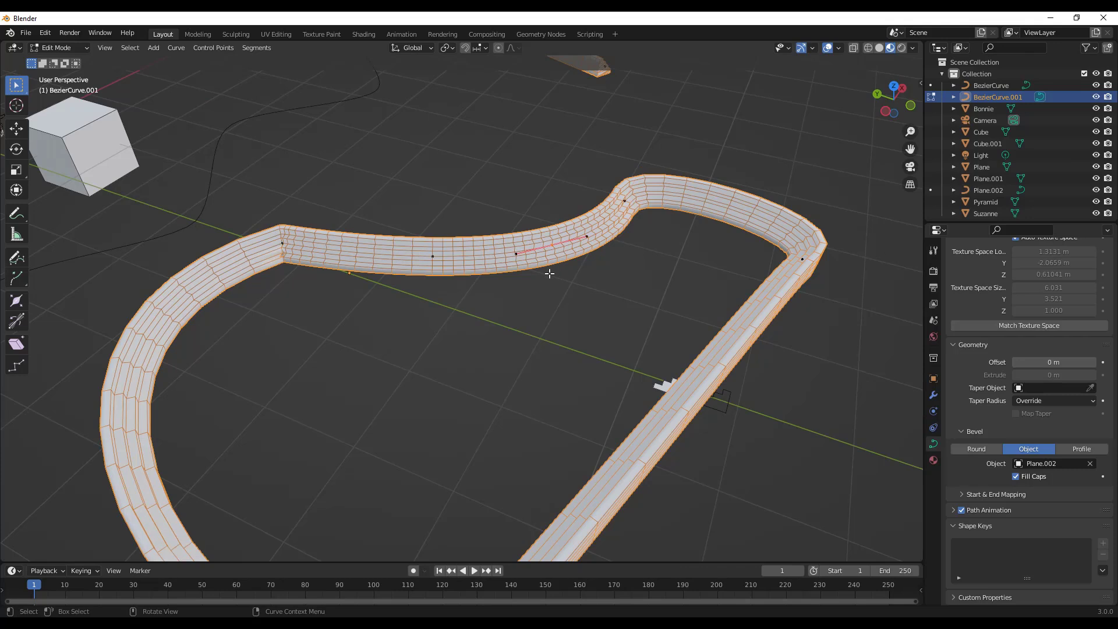
key(g)
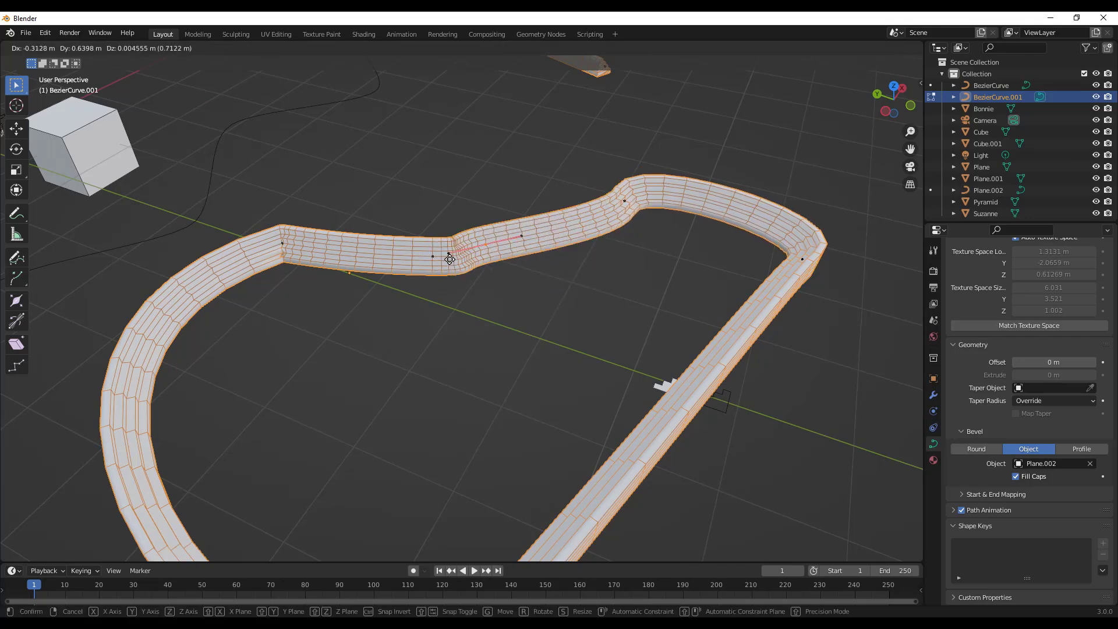
click(541, 244)
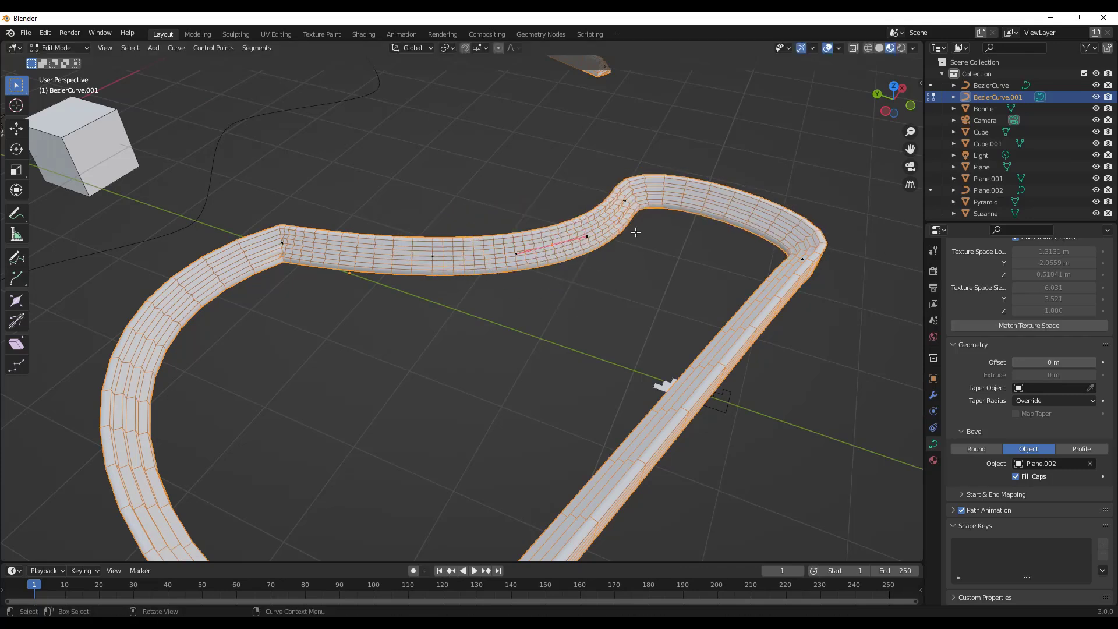
scroll(798, 321, down, 3)
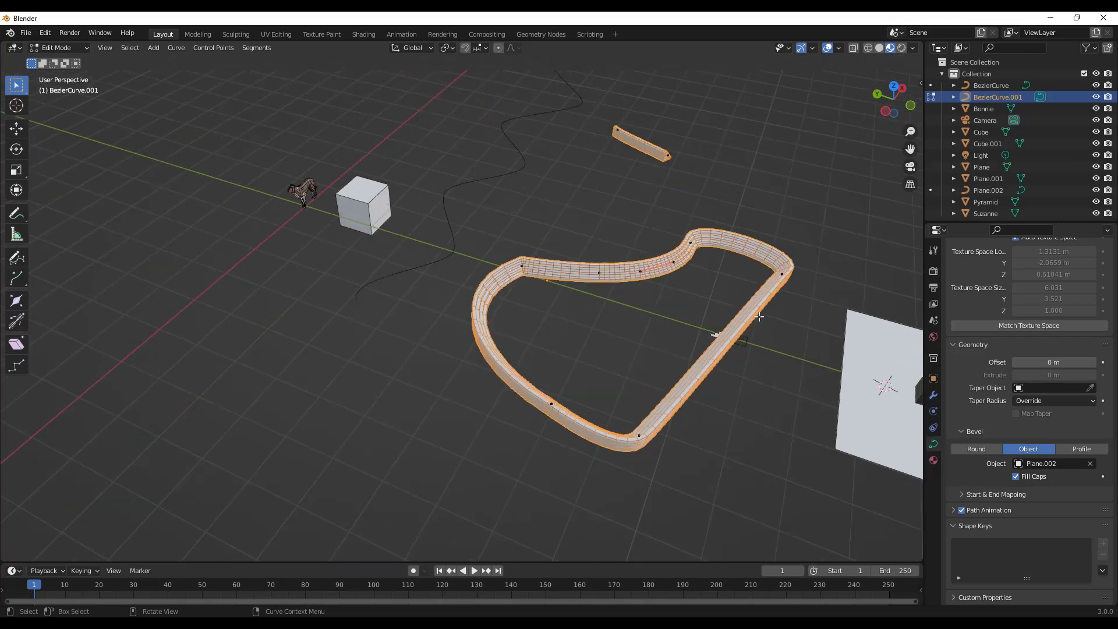
right_click(735, 308)
key(Escape)
right_click(653, 277)
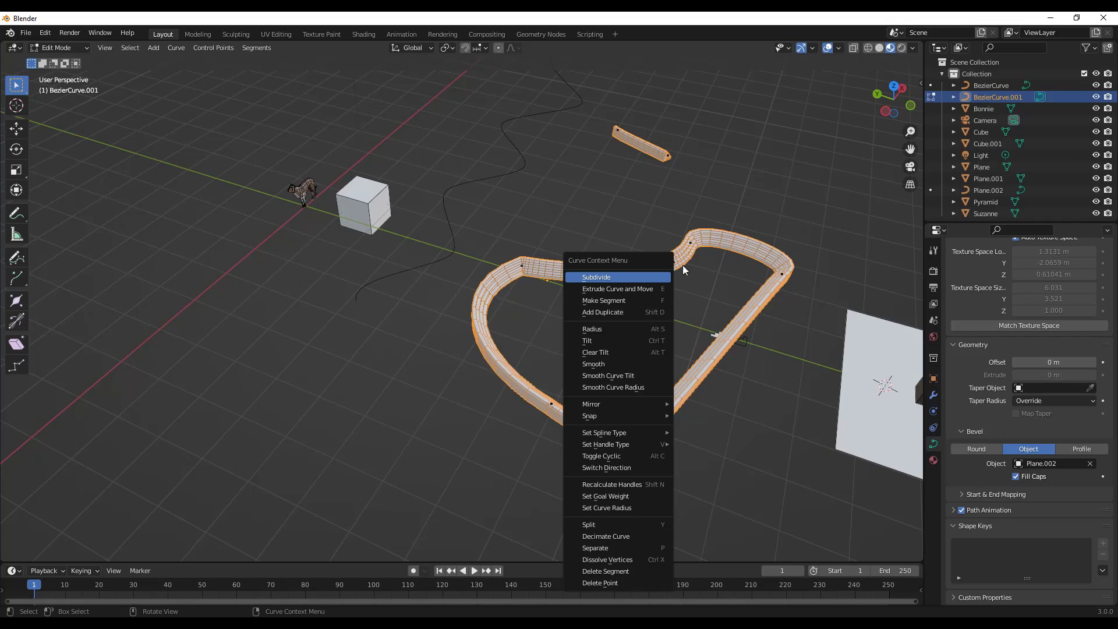
key(Return)
scroll(713, 278, down, 4)
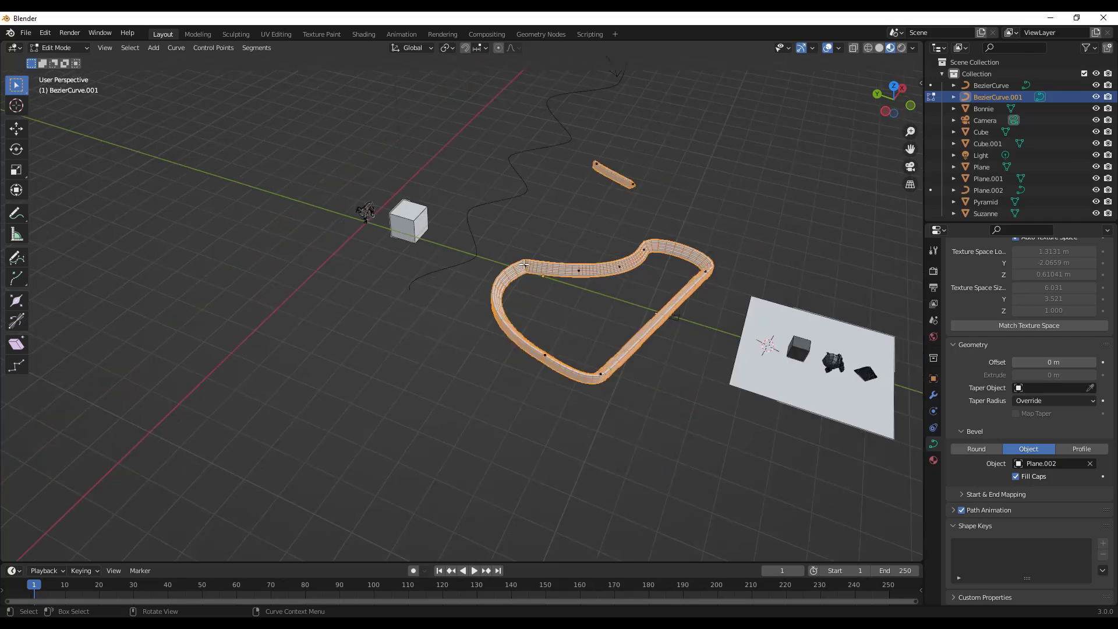
Return to Object Mode and select the white ground plane under the cube, monkey head and pyramid
key(Tab)
scroll(784, 320, up, 6)
scroll(670, 378, down, 3)
middle_drag(690, 366, 557, 302)
scroll(552, 281, up, 3)
scroll(568, 353, up, 2)
scroll(528, 240, down, 4)
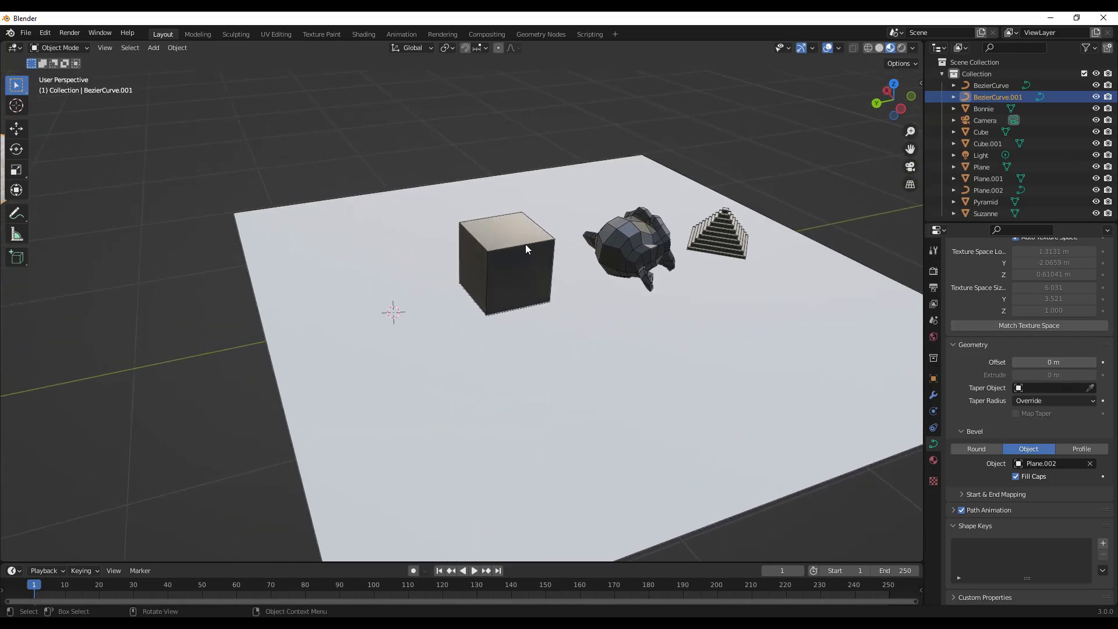
scroll(527, 240, up, 5)
click(449, 329)
mouse_move(457, 332)
middle_down()
mouse_move(459, 319)
mouse_move(471, 329)
middle_up()
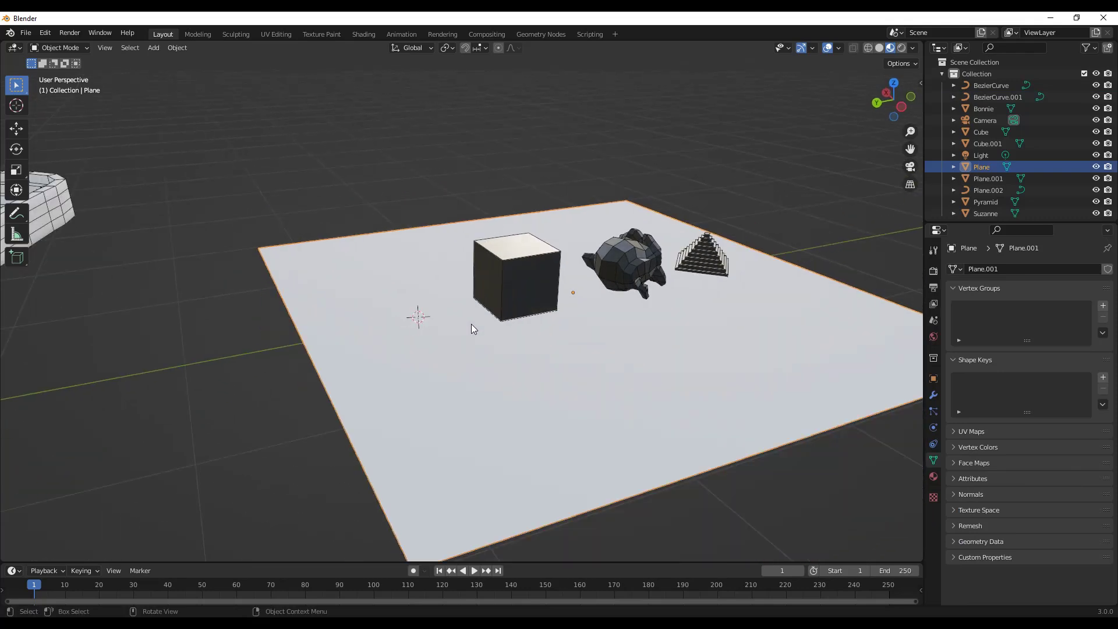
Add a Bezier curve at the 3D cursor on the white plane
key(shift+a)
mouse_move(438, 329)
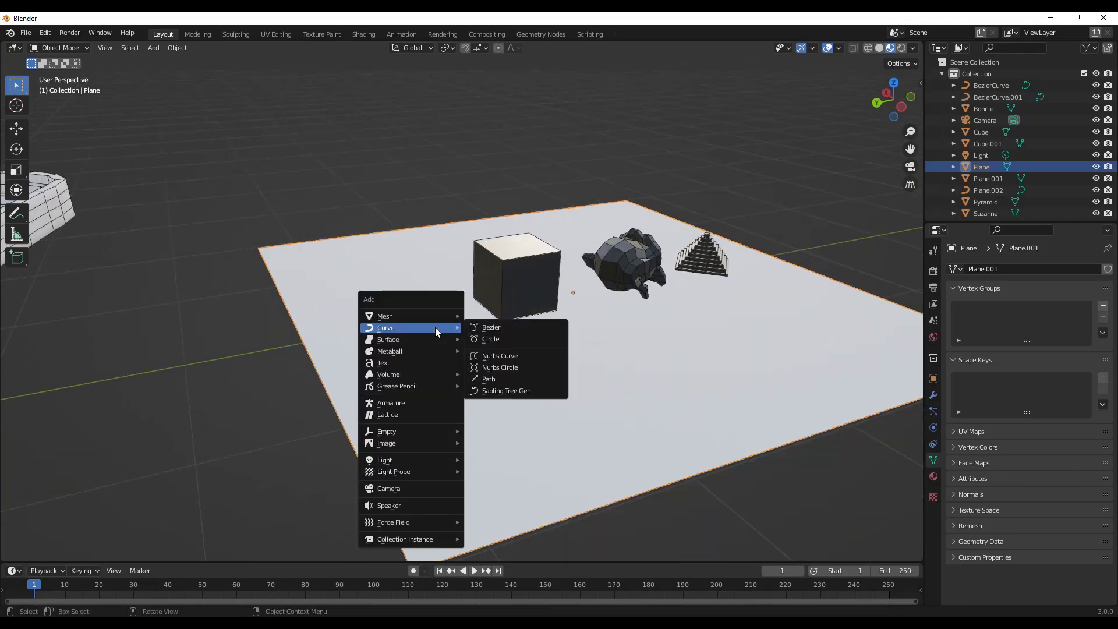
click(486, 330)
Enter Edit Mode on the new Bezier curve and delete all its vertices
middle_drag(462, 317, 460, 326)
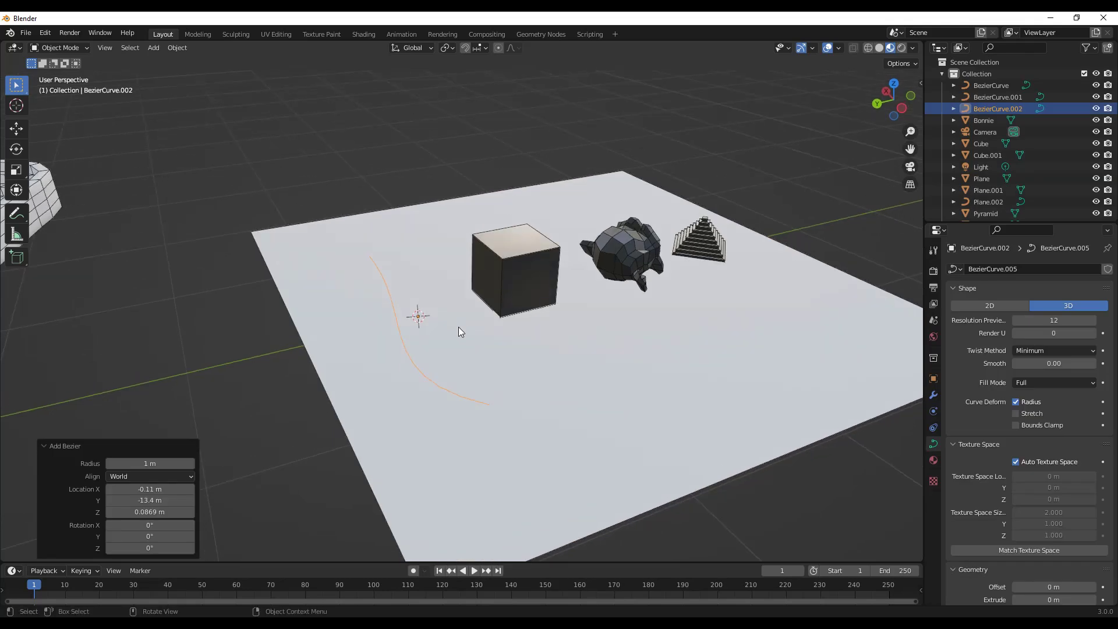
key(Tab)
key(x)
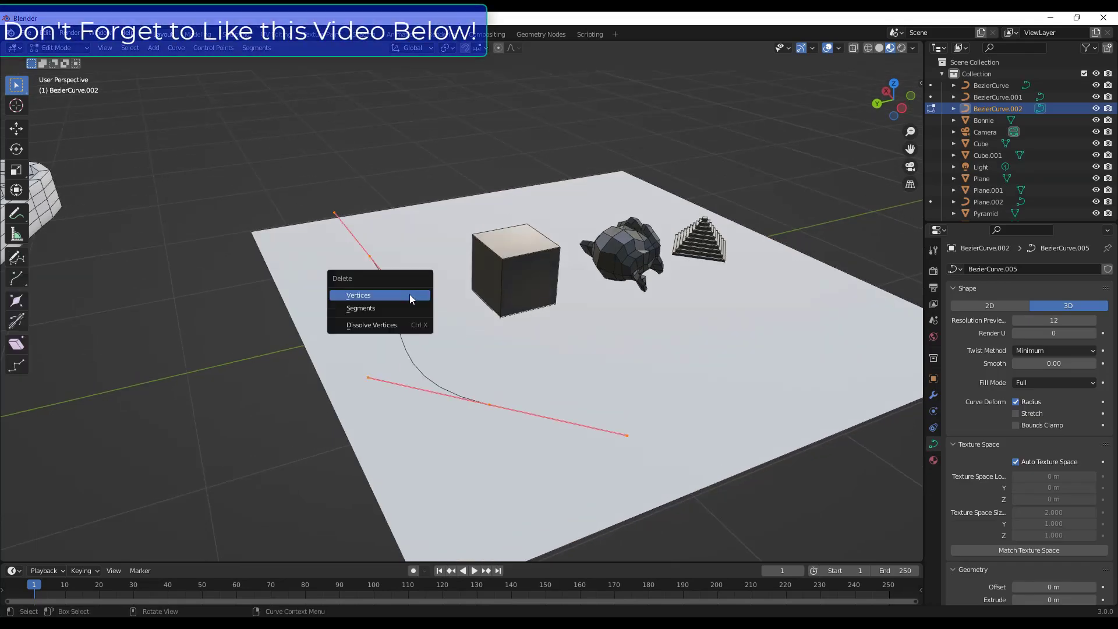
click(402, 295)
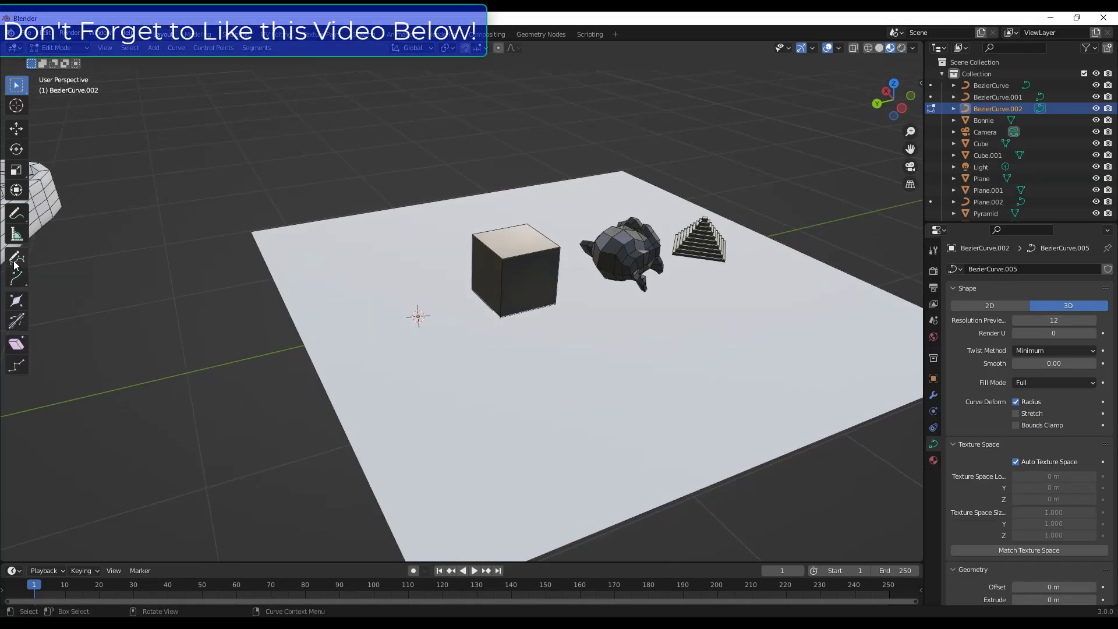
Try drawing a freehand curve at cursor depth across the cube, monkey head and pyramid, and undo the stroke
click(14, 263)
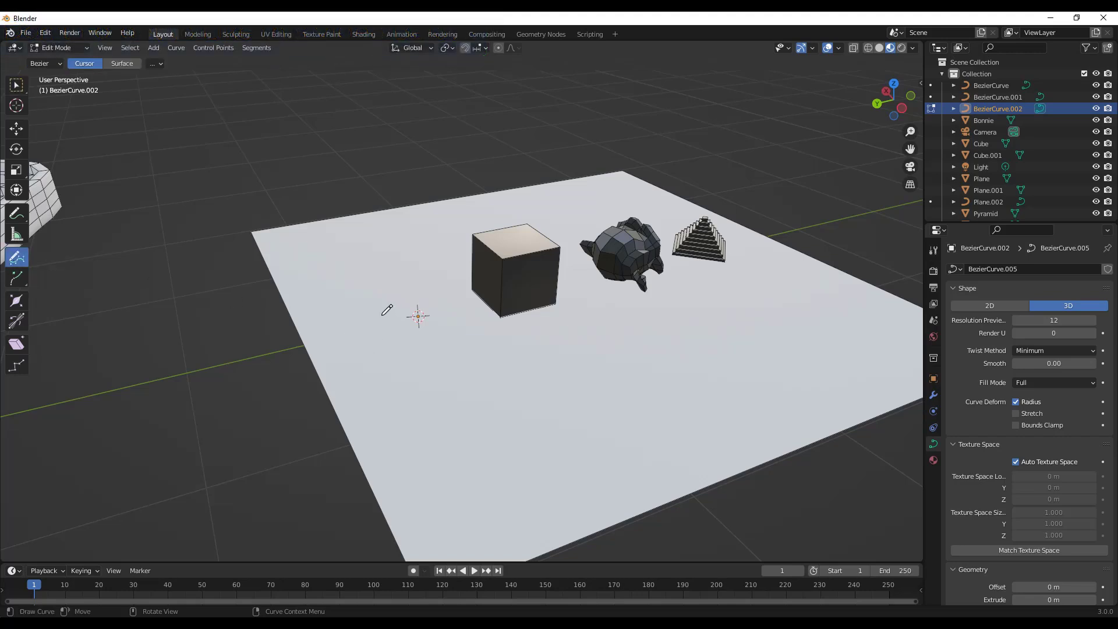
mouse_move(373, 310)
mouse_down()
mouse_move(476, 298)
mouse_move(541, 265)
mouse_up()
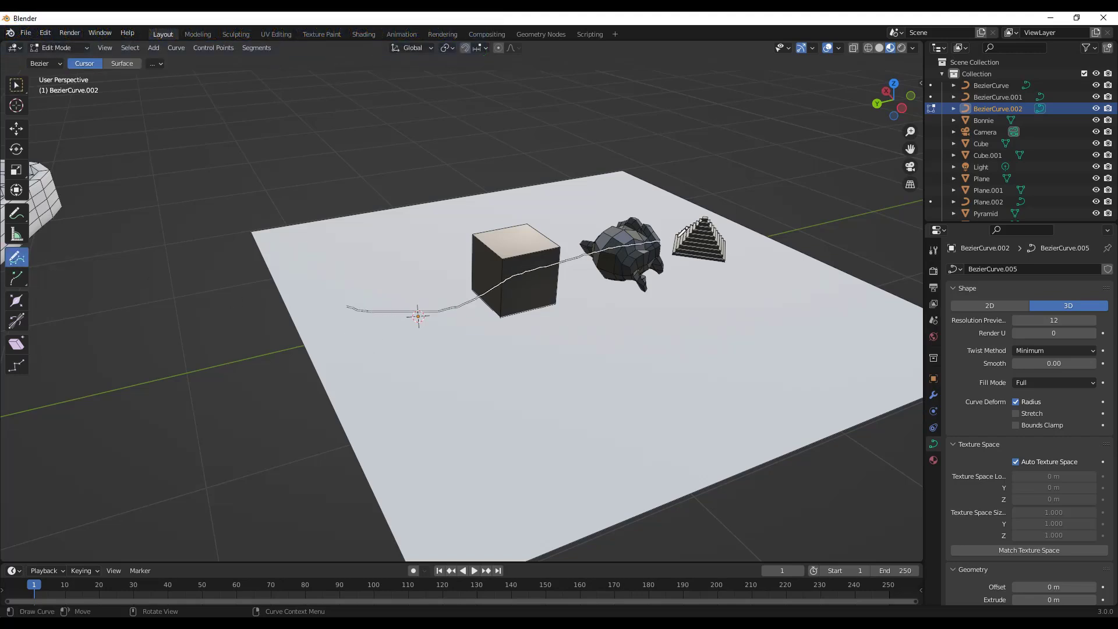
drag(777, 215, 802, 214)
middle_drag(495, 332, 428, 339)
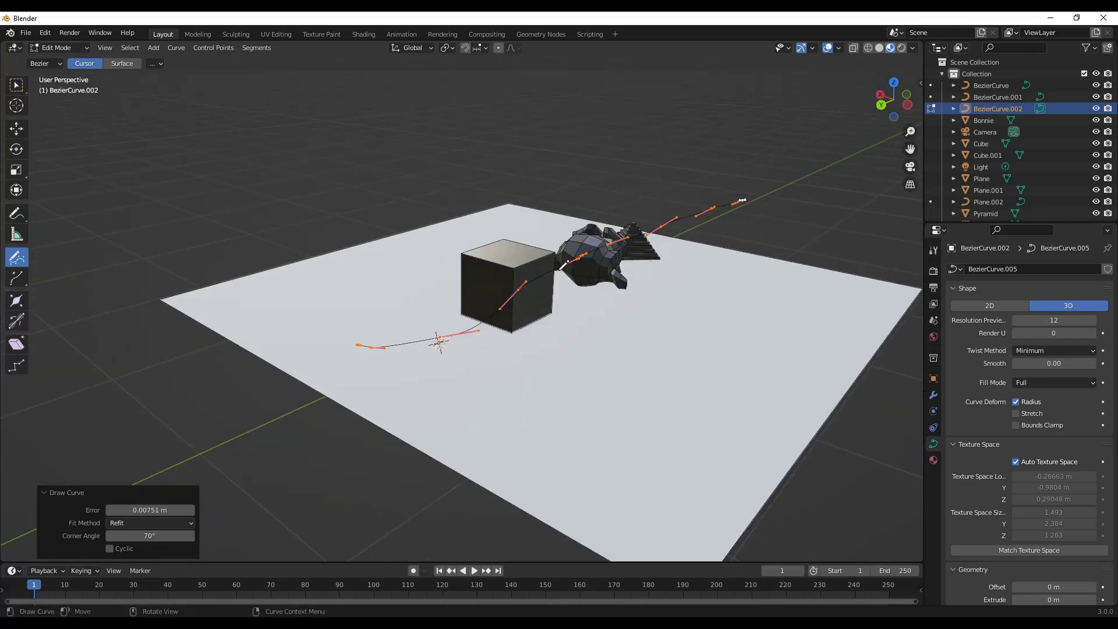
middle_drag(707, 211, 715, 243)
scroll(715, 244, down, 4)
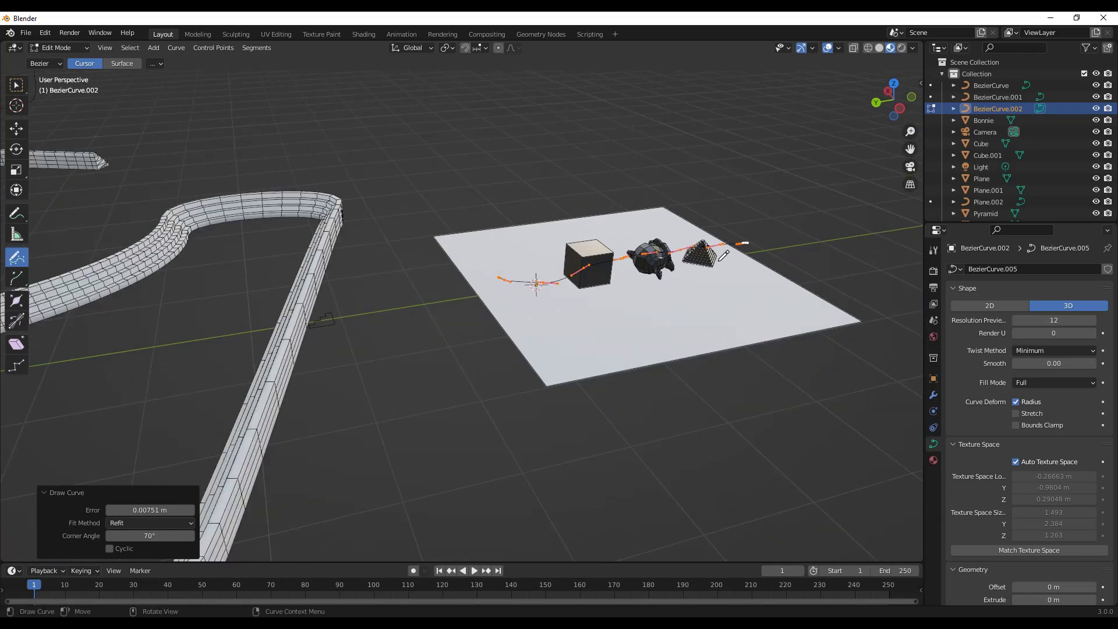
scroll(722, 256, up, 2)
key(ctrl+z)
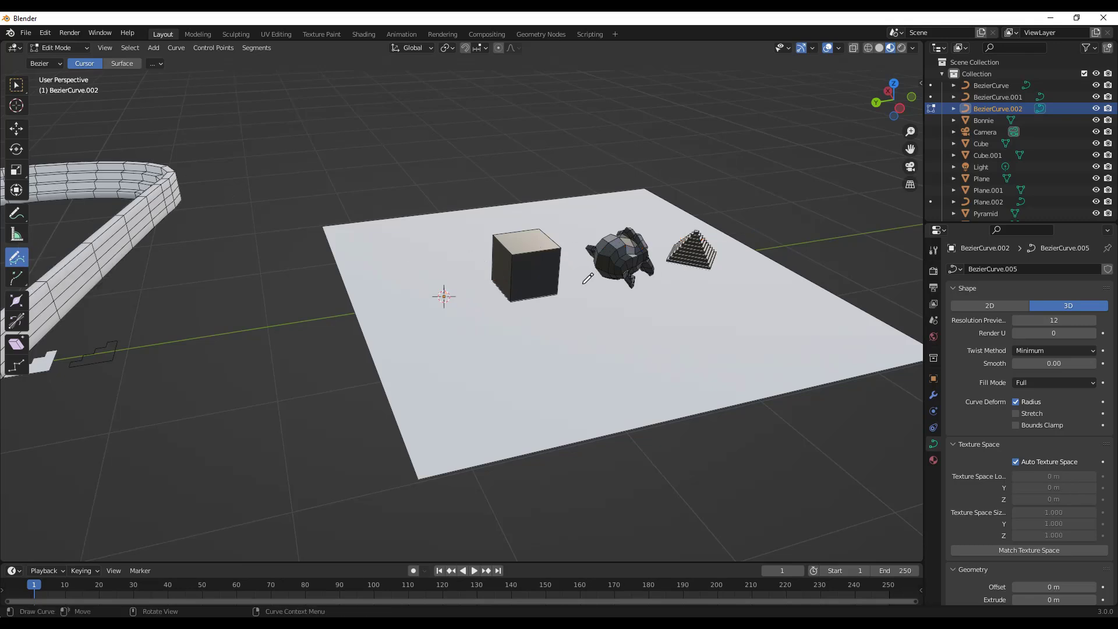
Draw a freehand curve across the cube, monkey head and pyramid, using surface depth with an offset of 0.11
key(n)
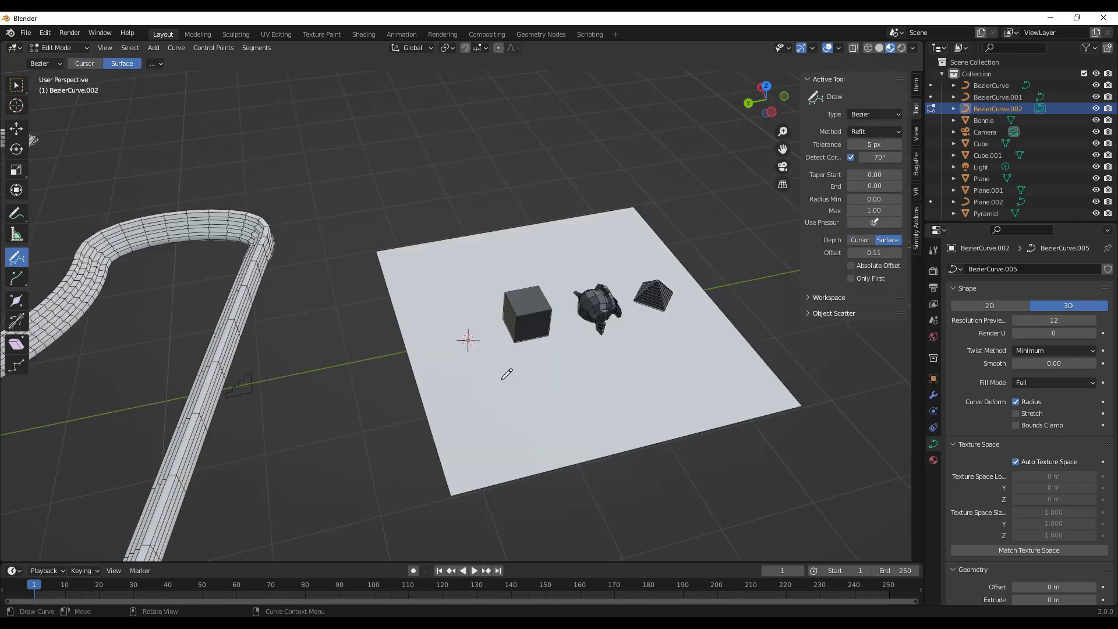
middle_drag(507, 370, 460, 337)
drag(432, 320, 515, 310)
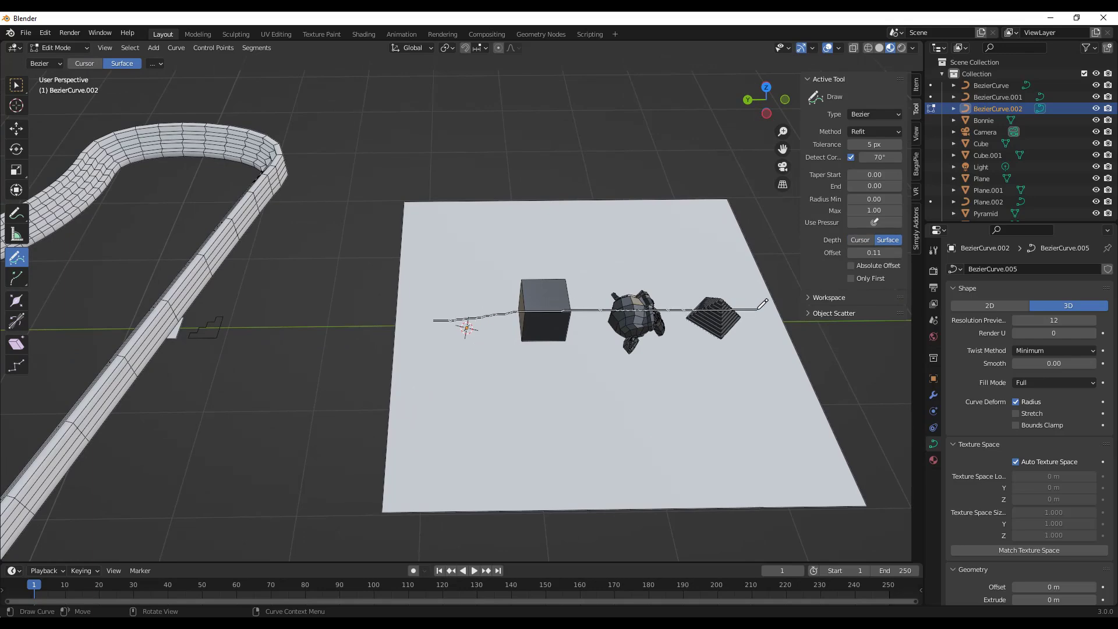
drag(761, 304, 764, 307)
mouse_move(515, 361)
middle_down()
mouse_move(607, 328)
mouse_move(576, 359)
mouse_move(444, 329)
mouse_move(375, 344)
mouse_move(389, 343)
middle_up()
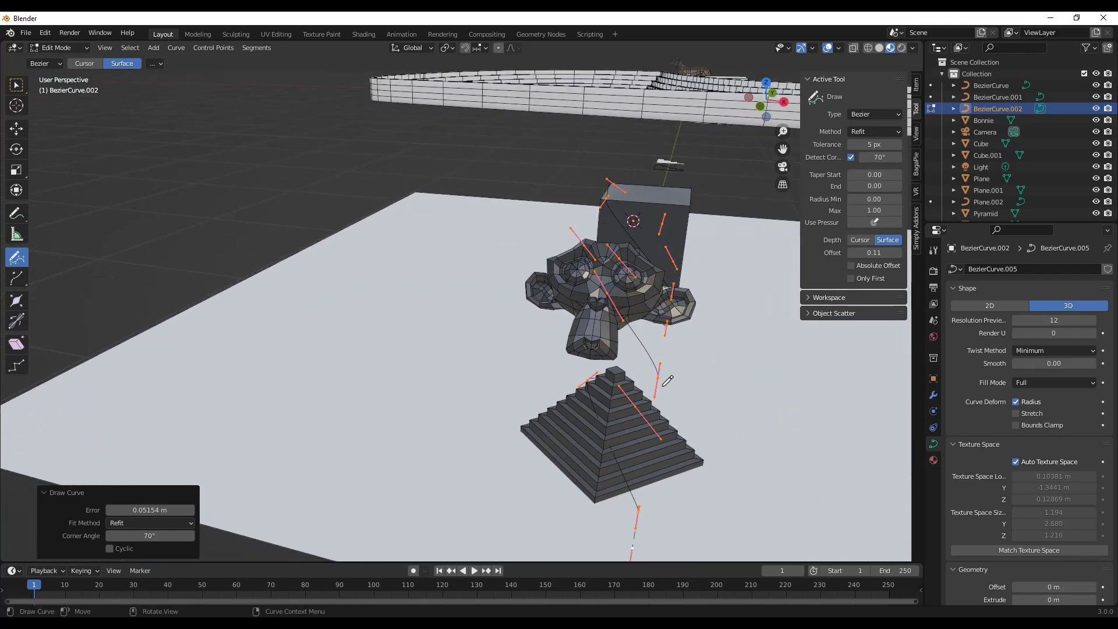
middle_drag(541, 428, 647, 386)
Set the drawn curve's round bevel depth to 0.02 m
scroll(1004, 461, down, 8)
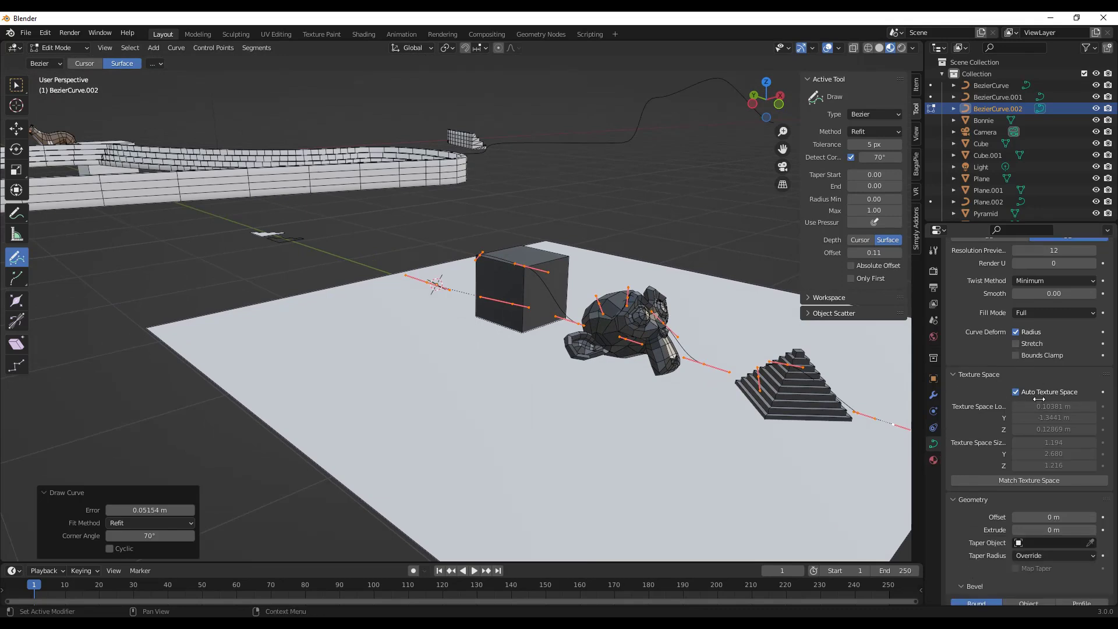
scroll(1046, 402, down, 3)
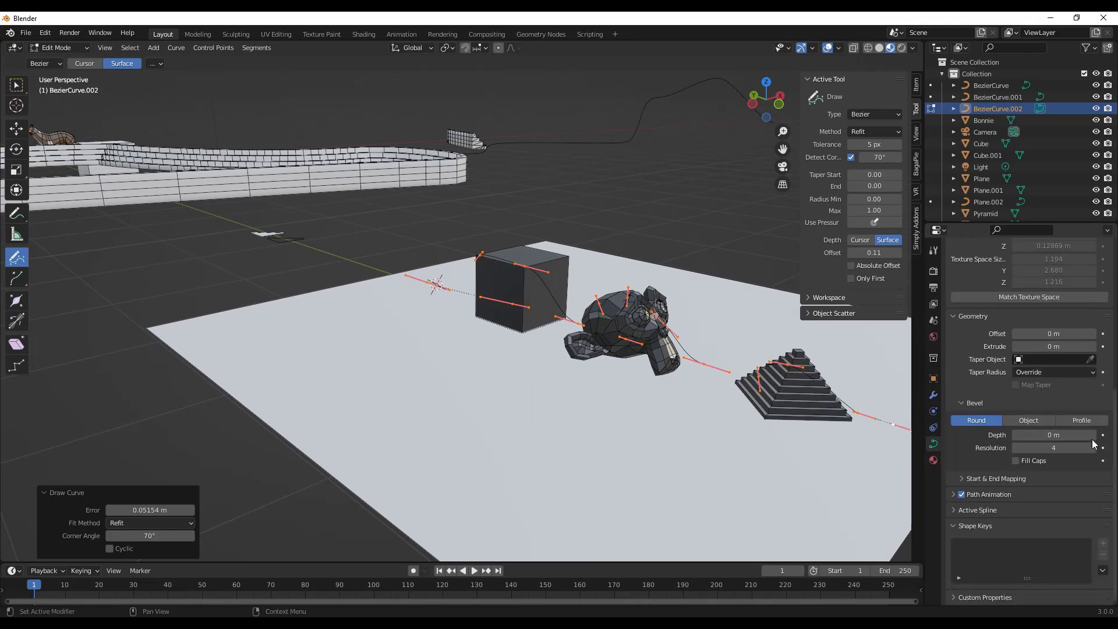
drag(1054, 435, 1091, 437)
Draw three more freehand strokes on the plane, crossing over the cube, the monkey head and the pyramid
middle_drag(553, 349, 398, 373)
mouse_move(419, 362)
mouse_down()
mouse_move(488, 298)
mouse_move(528, 229)
mouse_move(586, 218)
mouse_move(767, 273)
mouse_up()
mouse_move(521, 272)
middle_down()
mouse_move(532, 277)
mouse_move(518, 326)
middle_up()
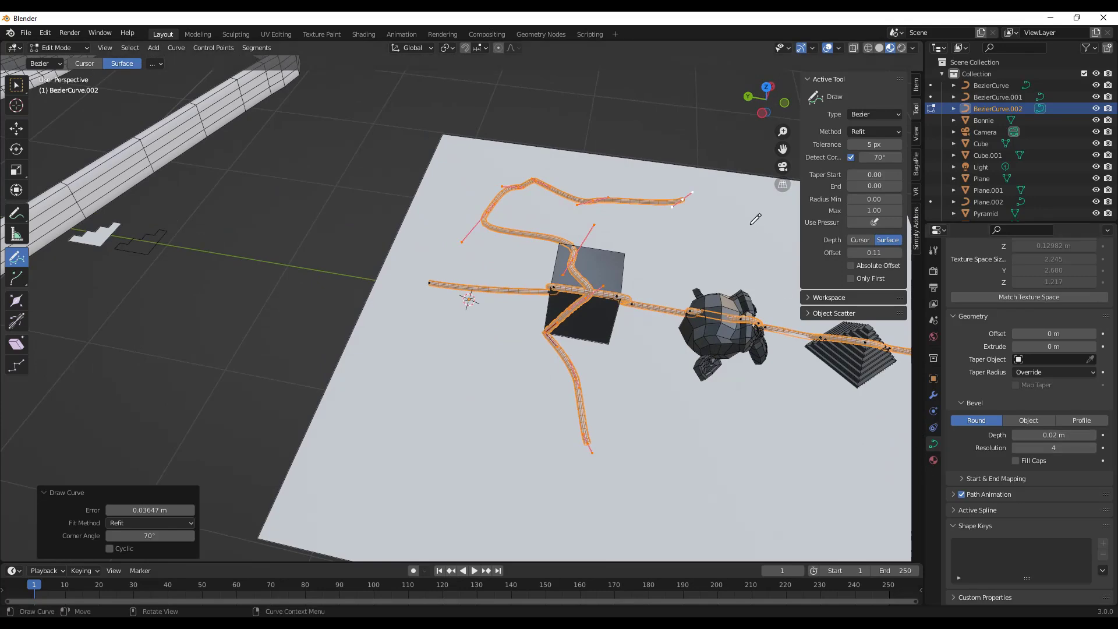
drag(714, 228, 724, 437)
middle_drag(722, 298, 653, 323)
mouse_move(582, 385)
mouse_down()
mouse_move(812, 354)
mouse_move(899, 359)
mouse_up()
mouse_move(757, 373)
middle_down()
mouse_move(792, 366)
mouse_move(762, 392)
mouse_move(723, 375)
mouse_move(741, 383)
middle_up()
scroll(795, 368, up, 6)
scroll(757, 395, down, 8)
scroll(741, 384, up, 4)
scroll(616, 382, up, 2)
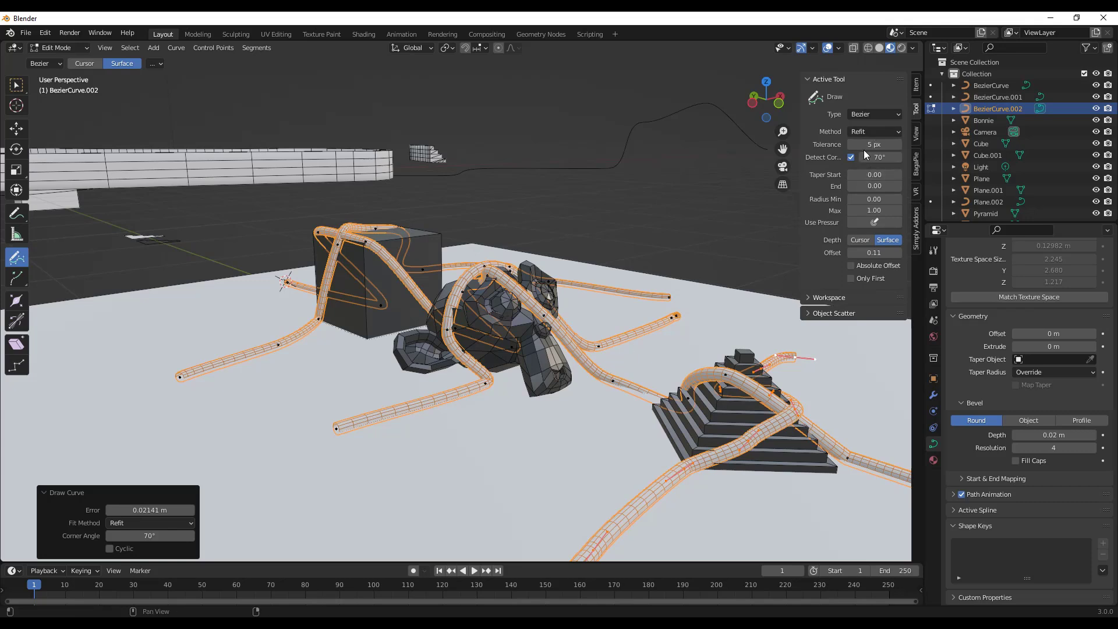
Return to Object Mode and place a copy of the beveled loop curve on the far side of the white plane
drag(871, 145, 872, 145)
scroll(590, 301, down, 2)
middle_drag(570, 302, 590, 301)
scroll(590, 302, down, 3)
key(Tab)
scroll(554, 294, up, 3)
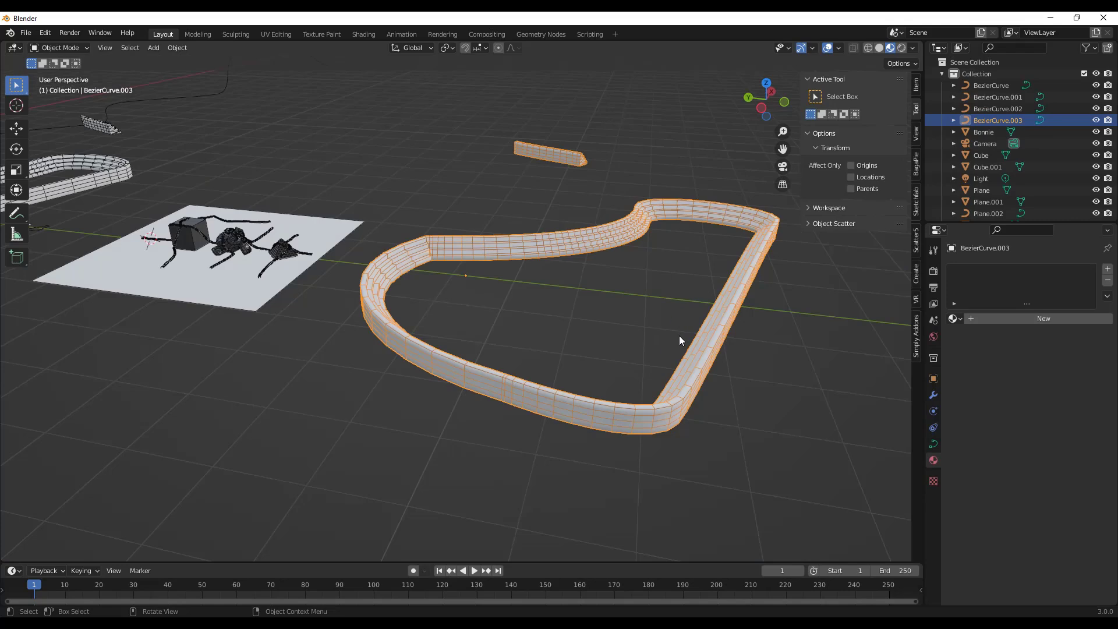
mouse_move(679, 333)
middle_down()
mouse_move(690, 305)
mouse_move(692, 322)
middle_up()
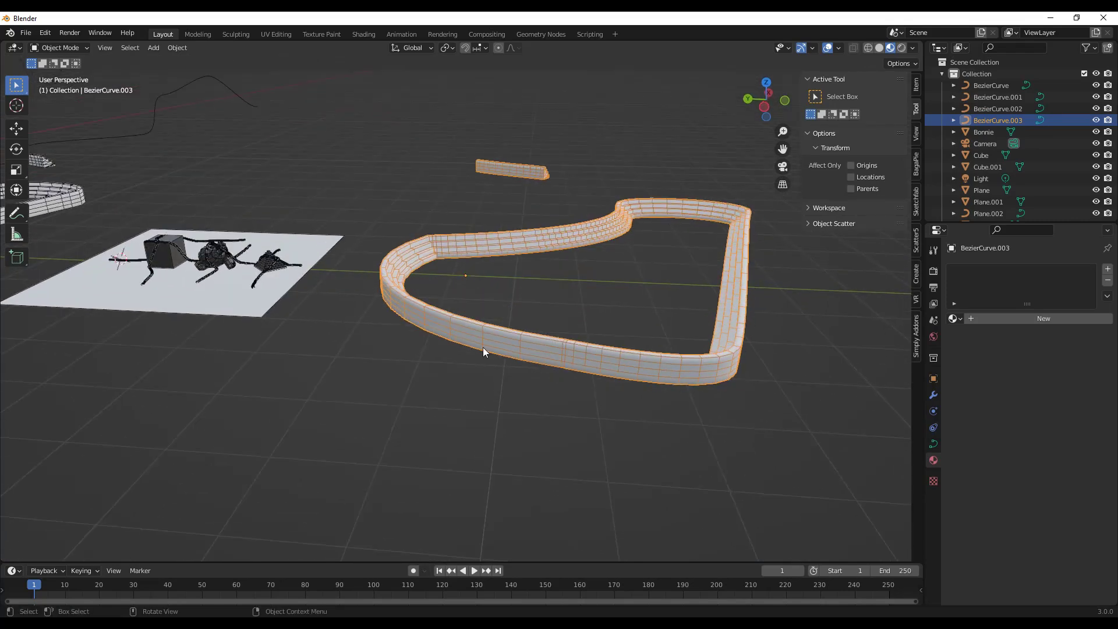
middle_drag(574, 236, 576, 240)
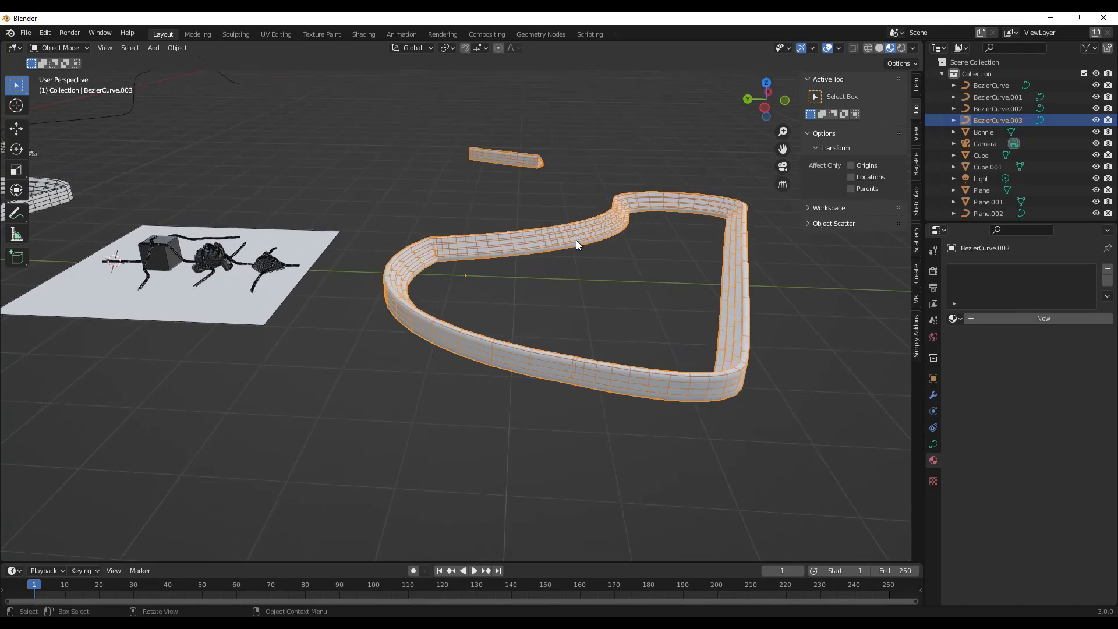
Try moving the control points on the wavy side of the copied loop in Edit Mode, and return to Object Mode
key(Tab)
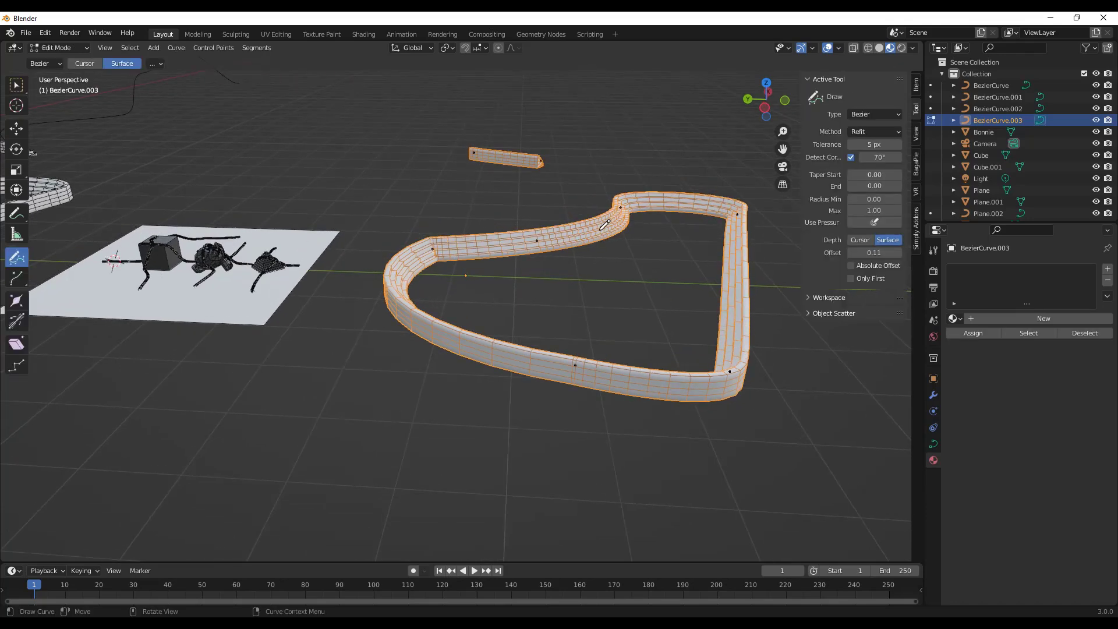
click(16, 86)
drag(486, 175, 628, 295)
key(g)
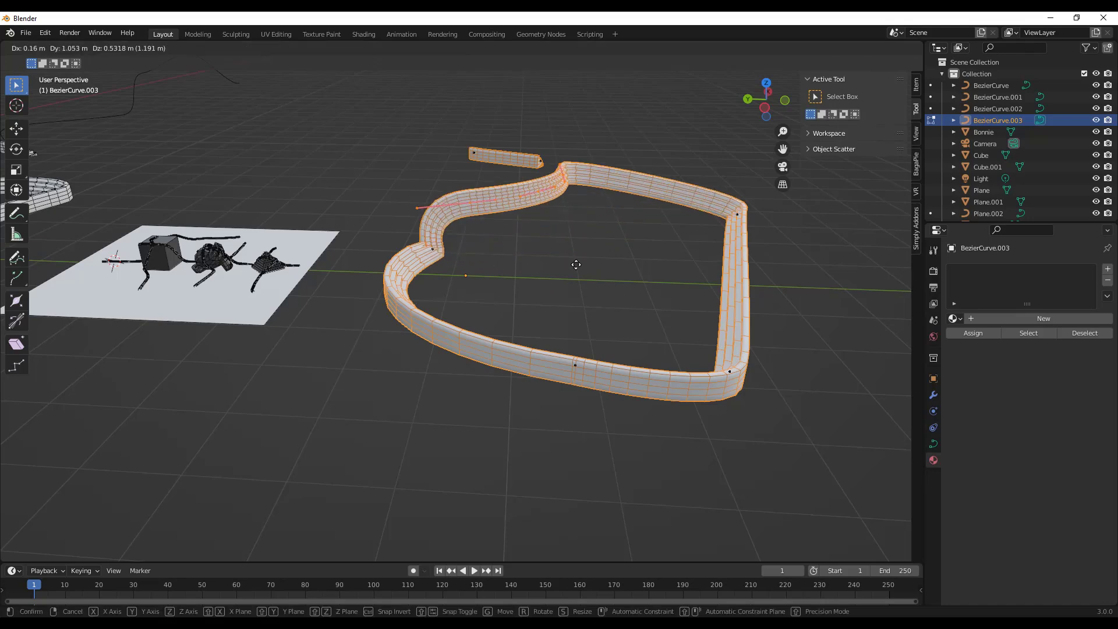
click(592, 285)
scroll(689, 306, up, 2)
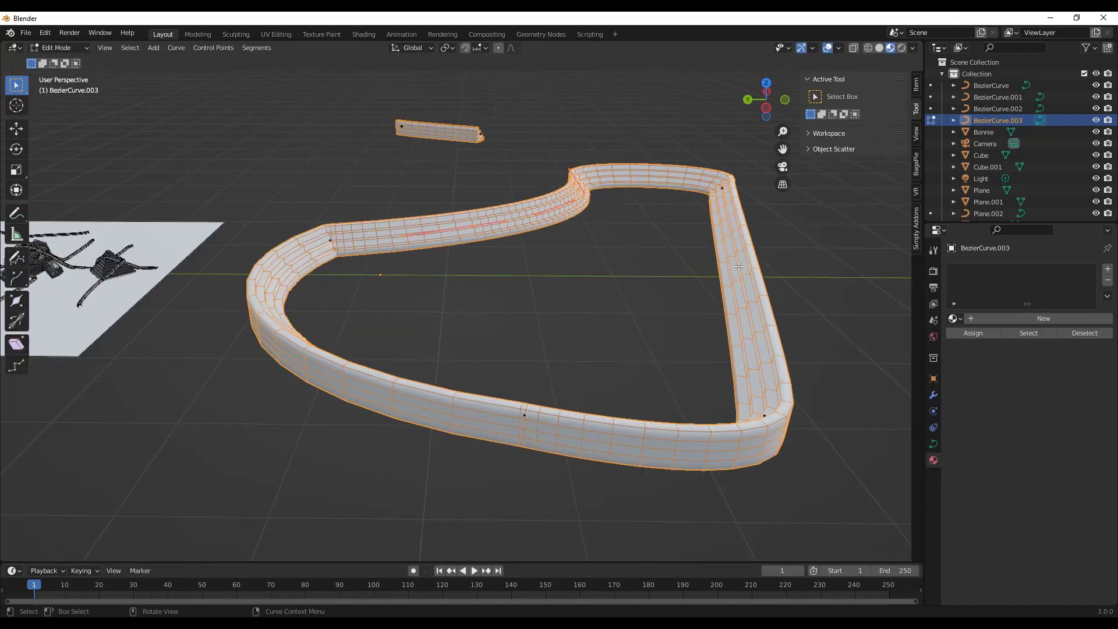
scroll(736, 265, up, 5)
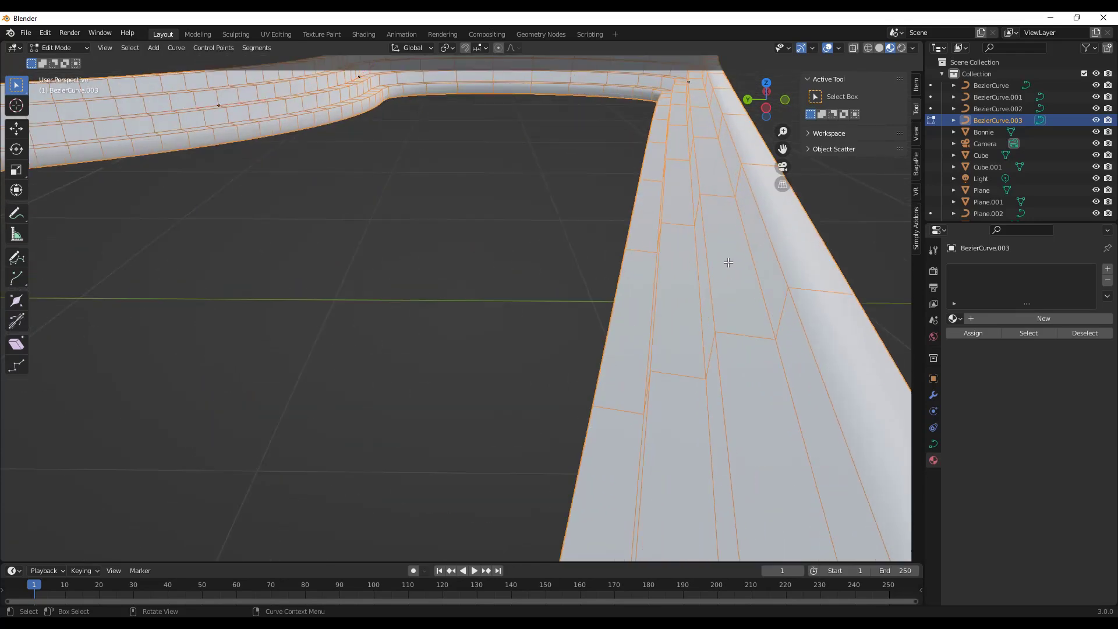
scroll(757, 251, down, 4)
key(Tab)
scroll(699, 262, down, 4)
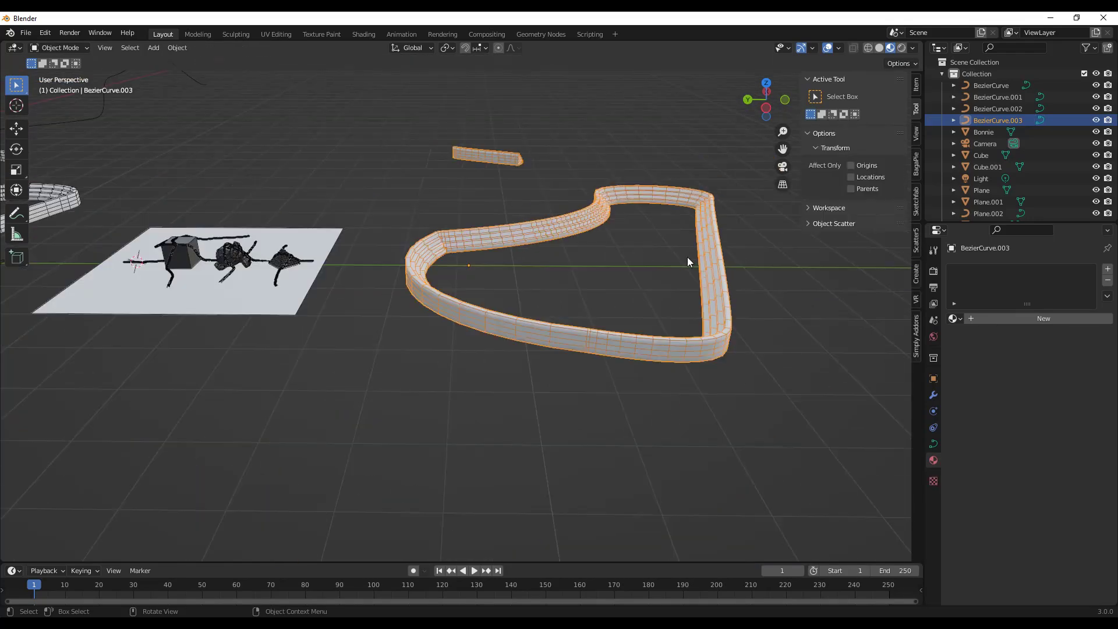
Convert the copied loop curve to a mesh
middle_drag(694, 269, 683, 272)
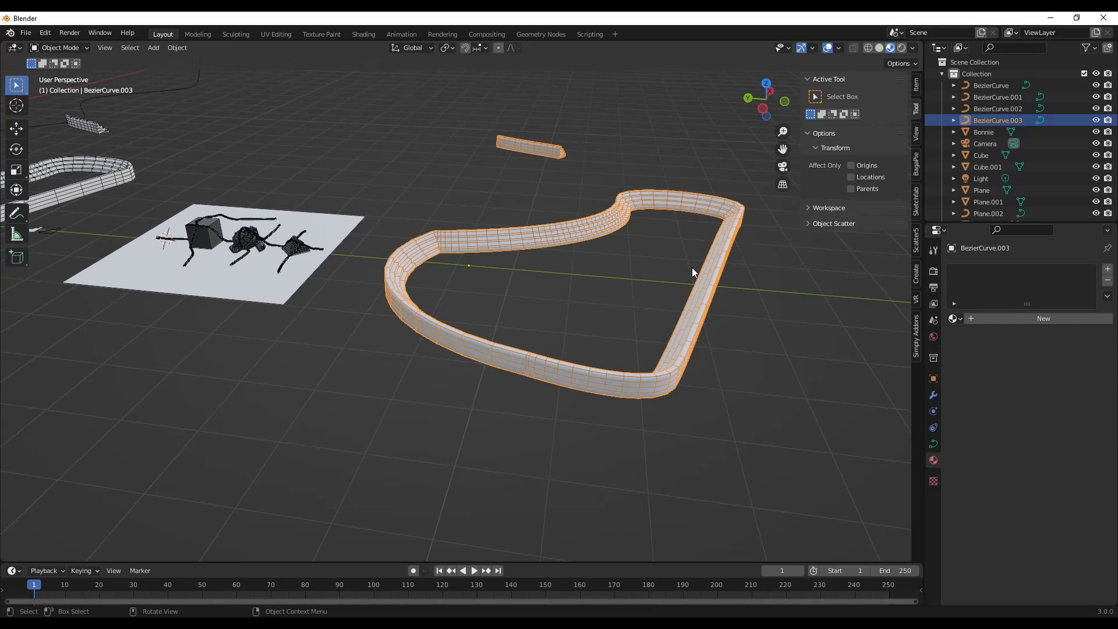
middle_drag(701, 271, 741, 239)
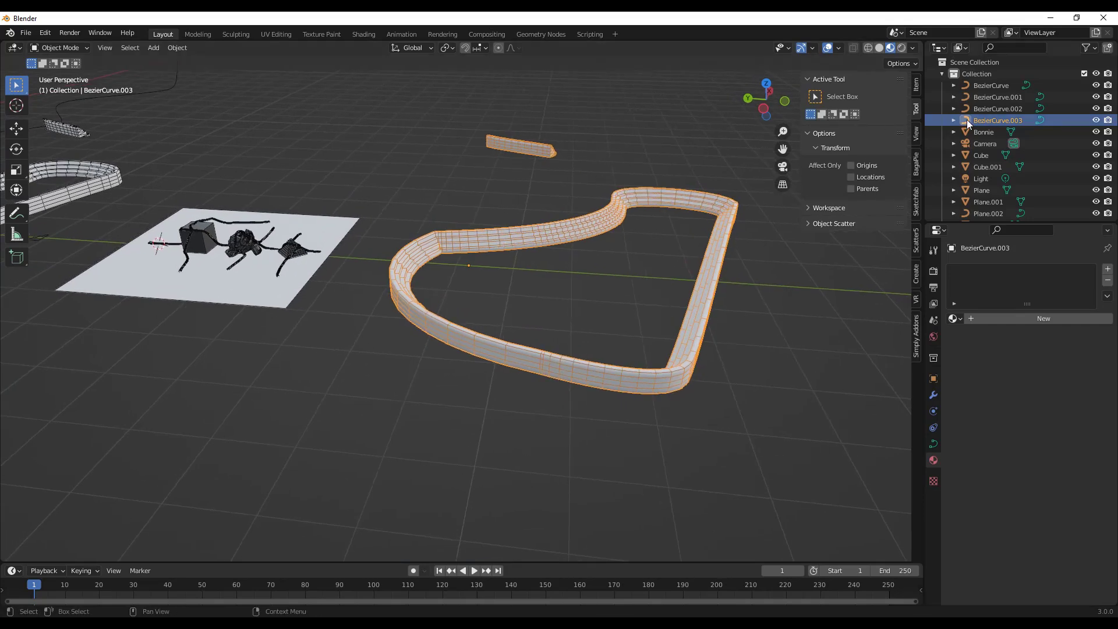
click(178, 48)
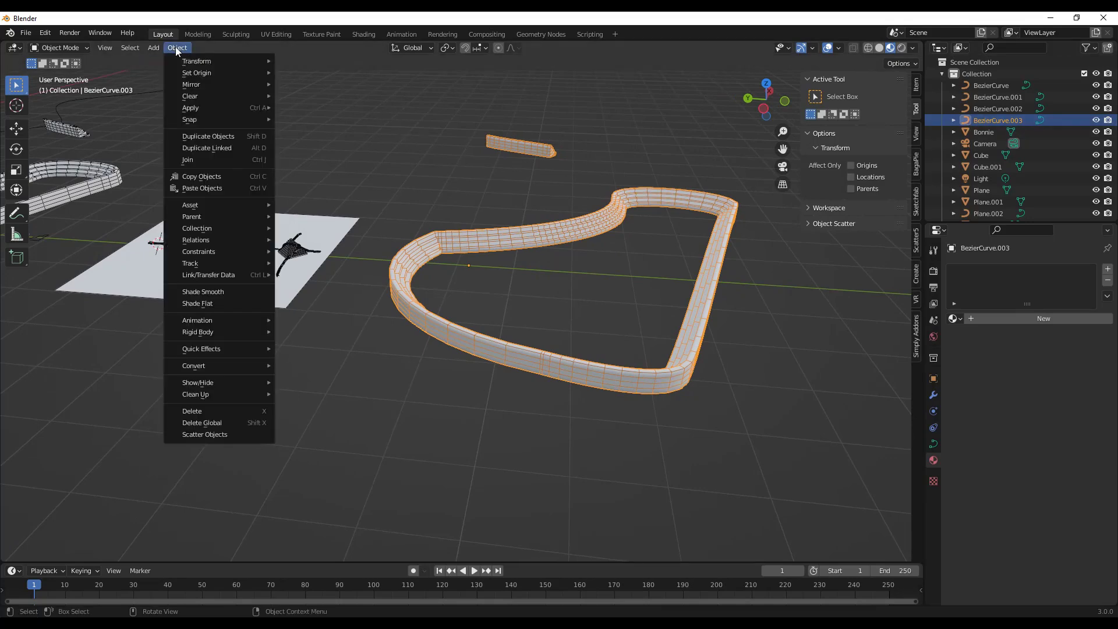
mouse_move(208, 366)
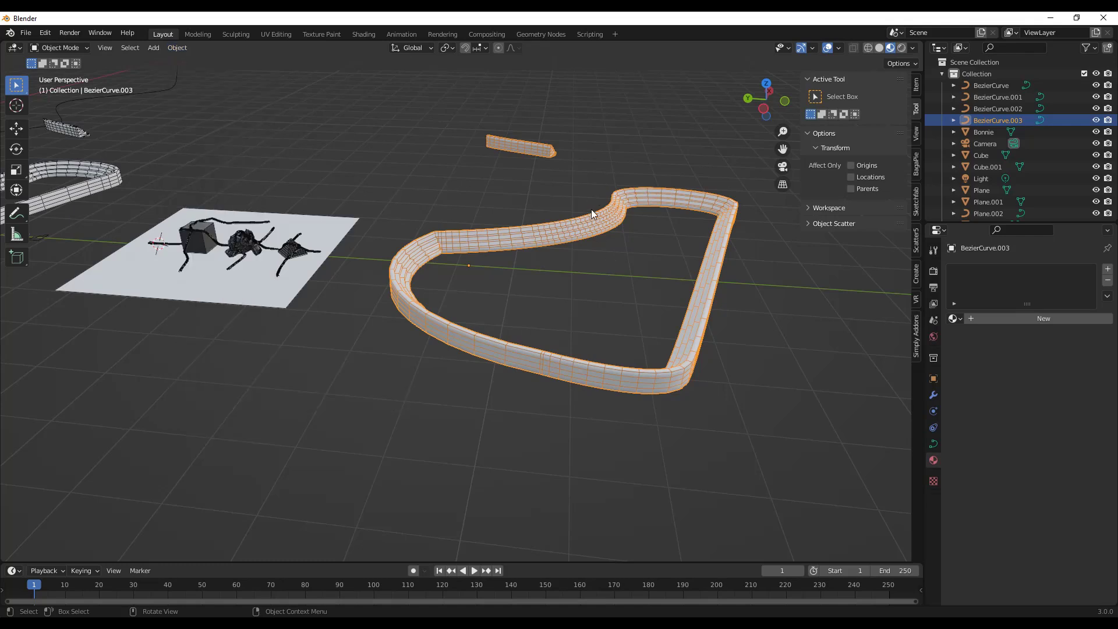
click(178, 48)
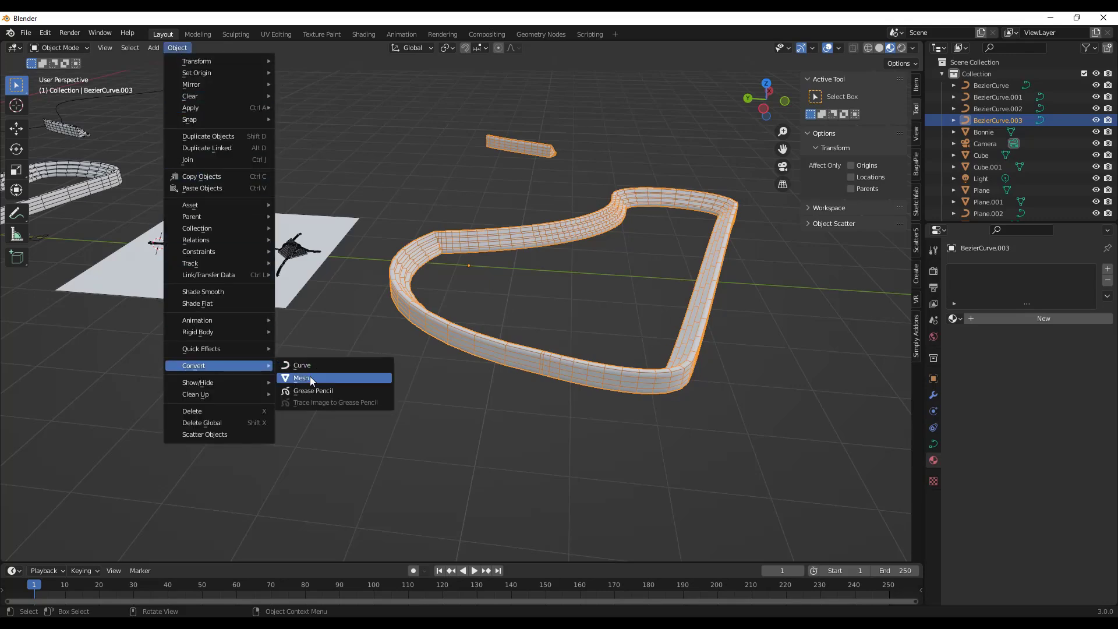
click(310, 376)
Try scaling a block of faces on the wavy side of the mesh loop in Edit Mode, and return to Object Mode
scroll(585, 235, up, 2)
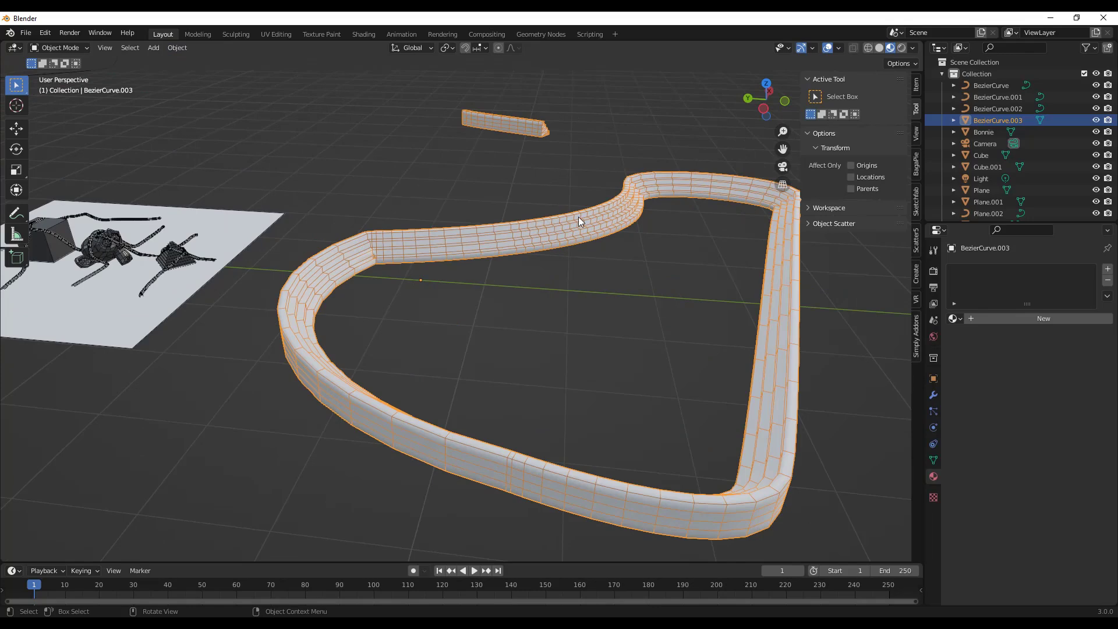
key(Tab)
scroll(550, 232, up, 4)
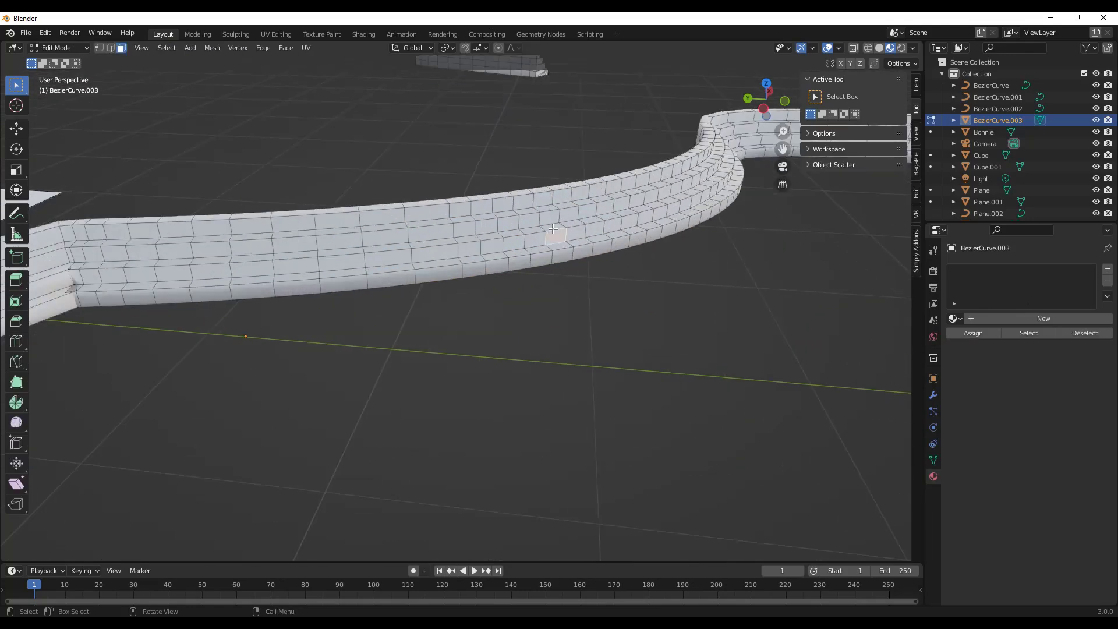
click(549, 217)
ctrl+shift+click(542, 198)
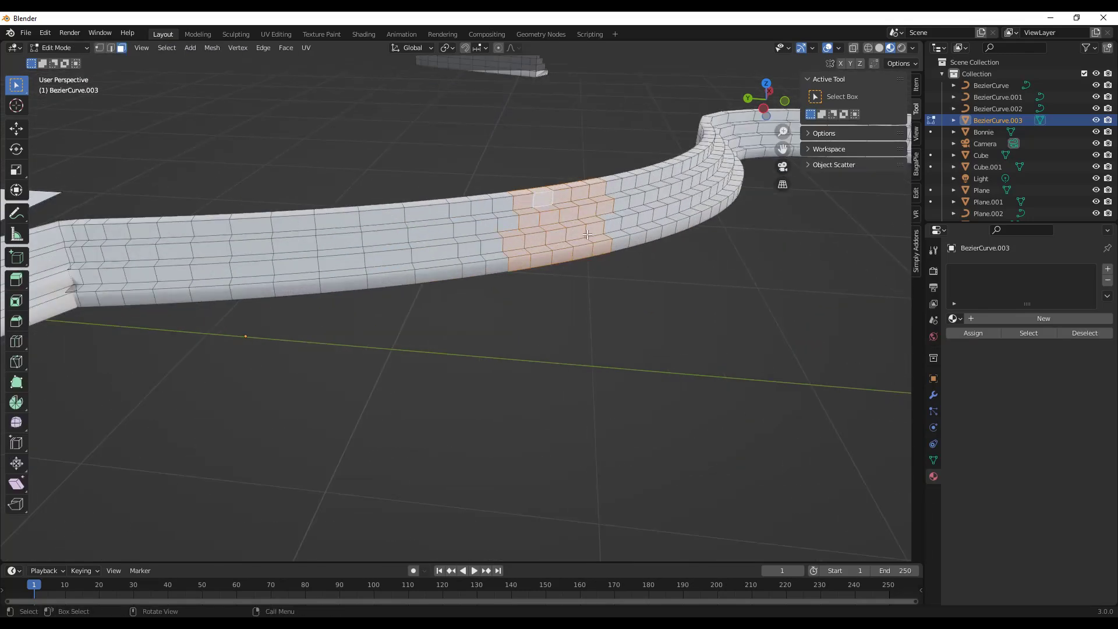
key(s)
key(Escape)
drag(437, 155, 592, 327)
key(s)
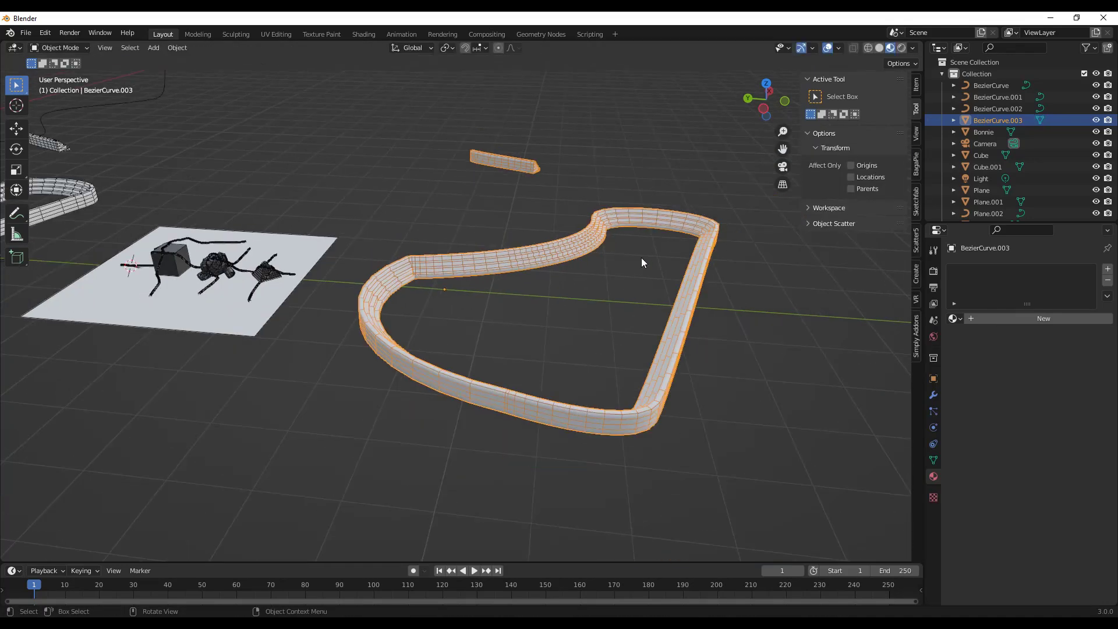
Try converting the mesh loop back to a curve, and undo the conversion
scroll(697, 269, up, 3)
scroll(707, 216, down, 3)
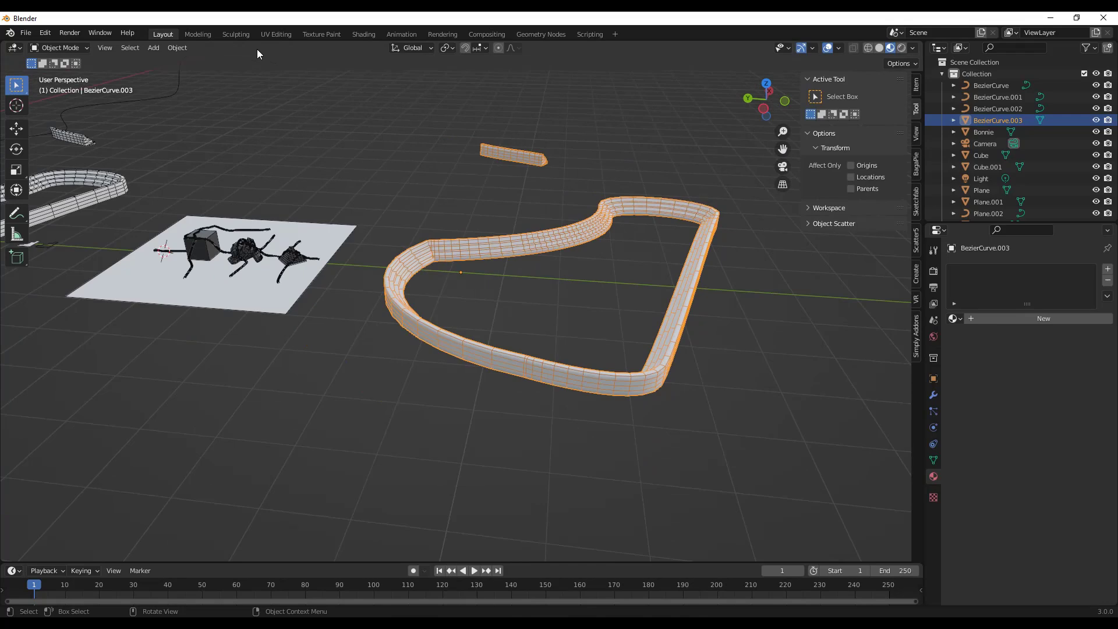
click(177, 47)
mouse_move(205, 368)
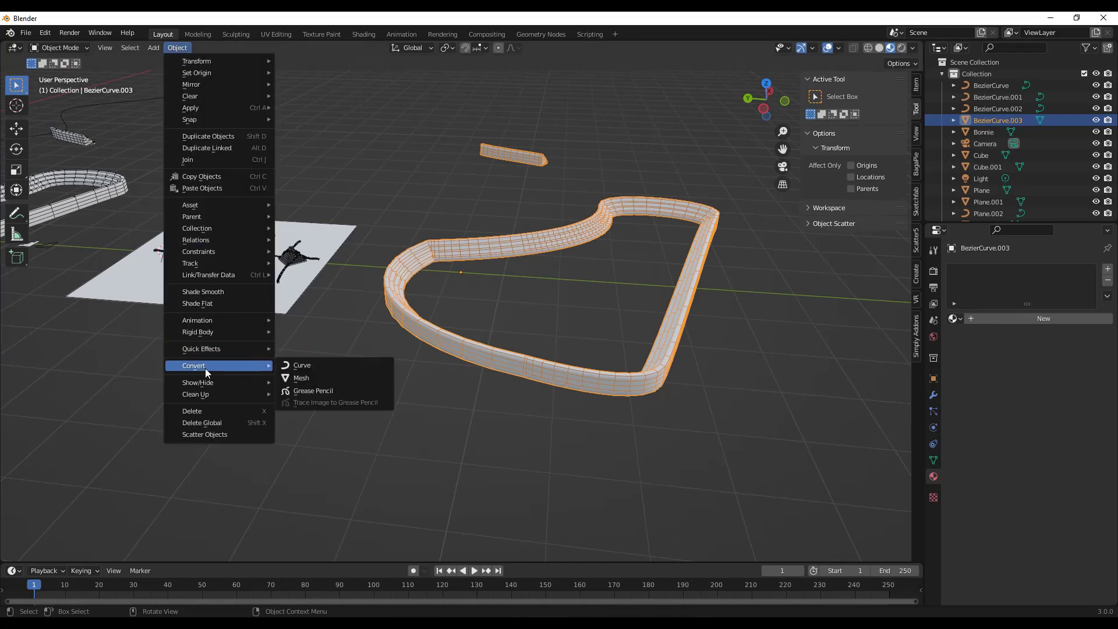
click(302, 364)
scroll(528, 186, down, 3)
middle_drag(517, 185, 471, 144)
middle_drag(590, 194, 498, 241)
key(ctrl+z)
Compare the original loop curve with the converted mesh loop, checking the mesh in Edit Mode
scroll(401, 196, up, 3)
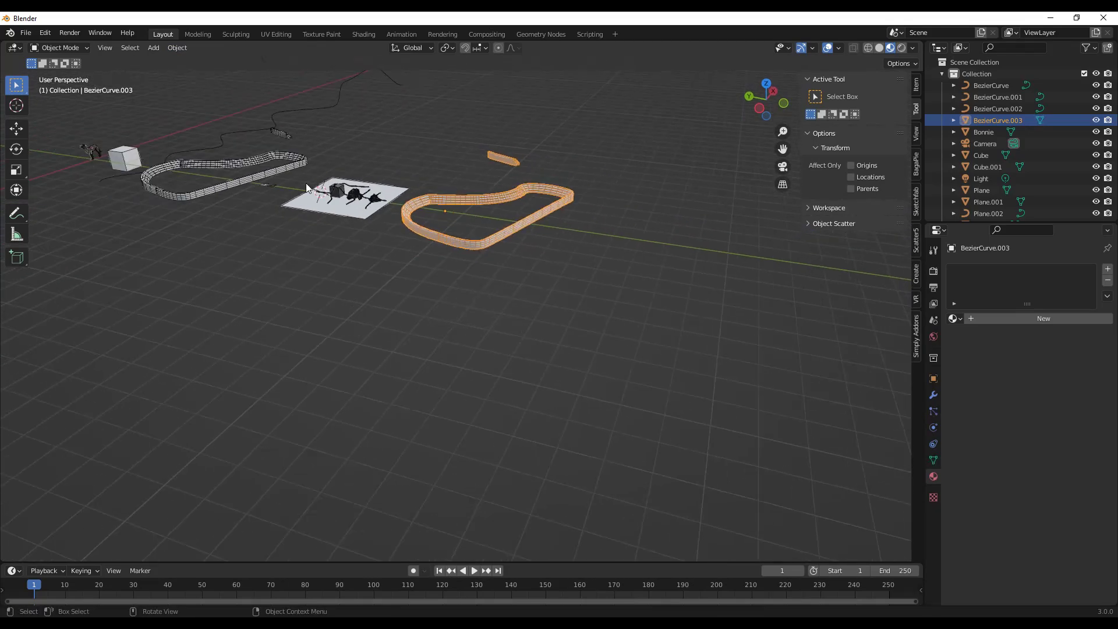
click(187, 211)
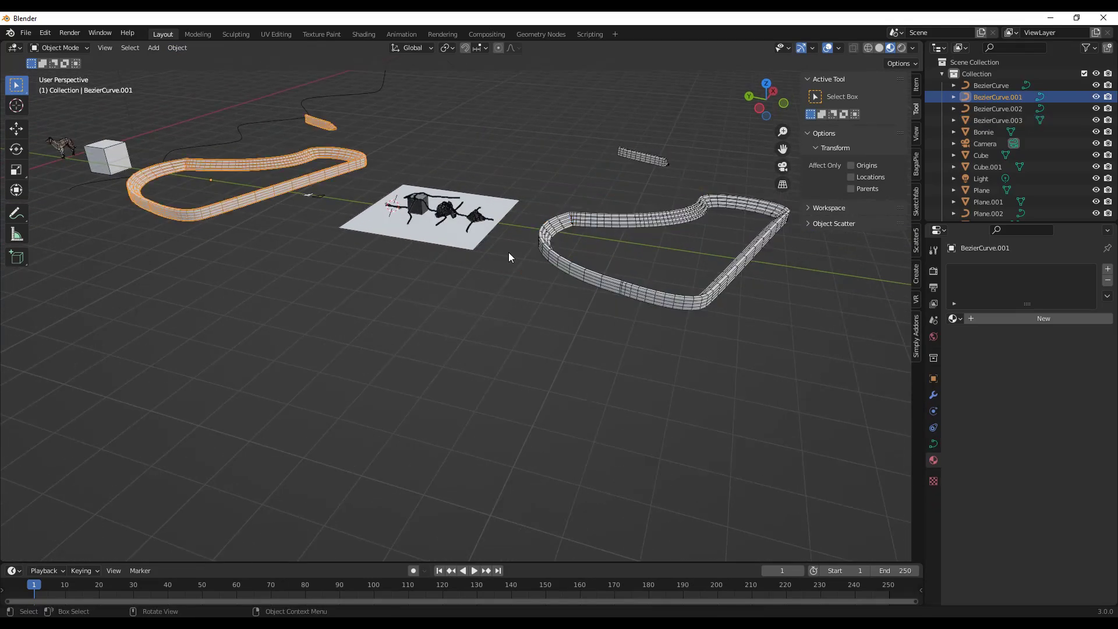
click(676, 299)
scroll(700, 305, up, 2)
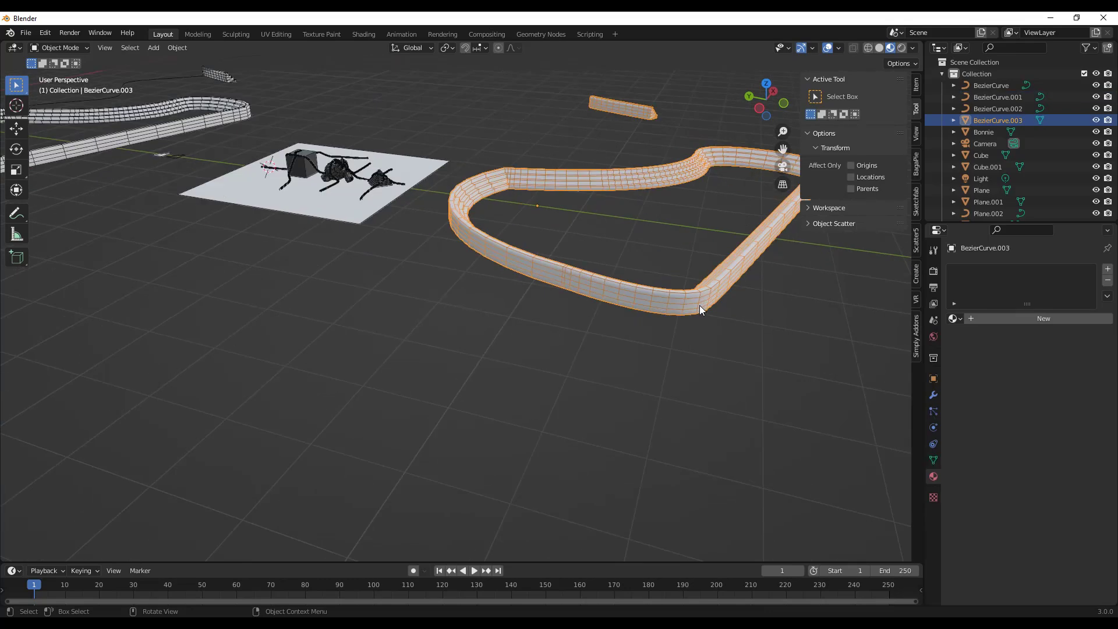
key(Tab)
click(666, 257)
key(Tab)
scroll(522, 208, down, 3)
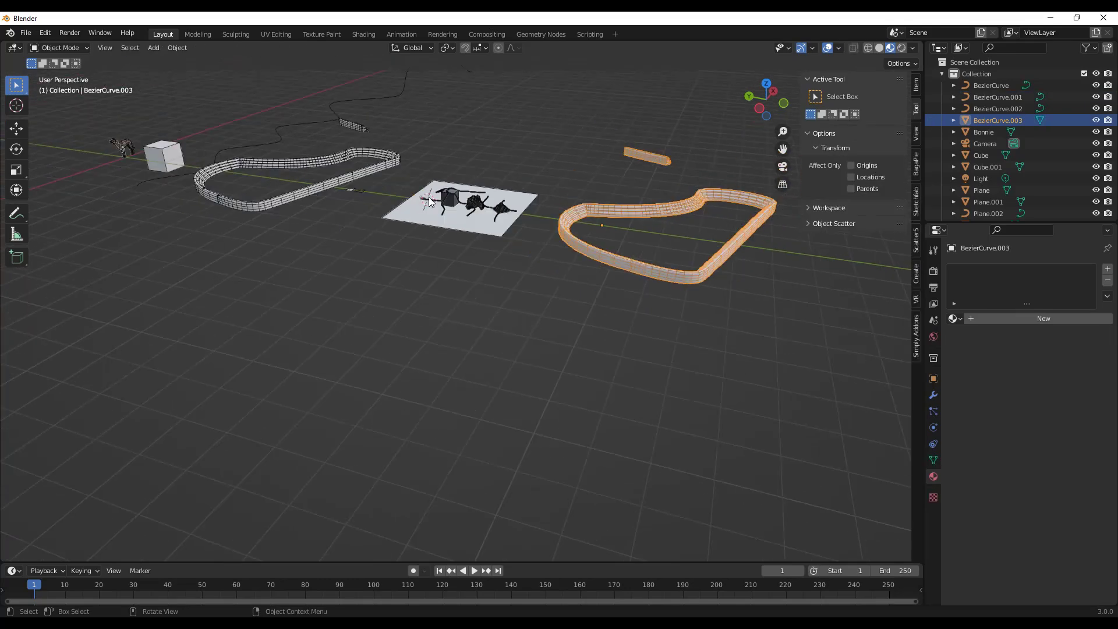
Select the original loop curve beside the cube and examine its shape against the converted copy
scroll(240, 206, up, 4)
click(247, 208)
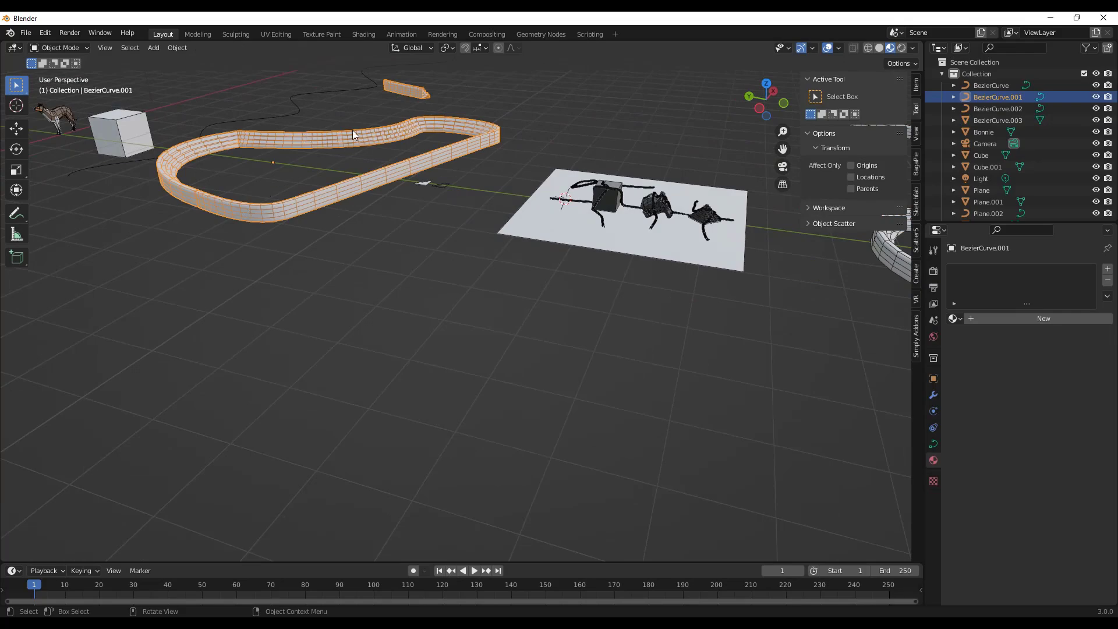
scroll(369, 163, down, 4)
scroll(343, 162, up, 6)
scroll(333, 150, down, 2)
scroll(334, 150, down, 3)
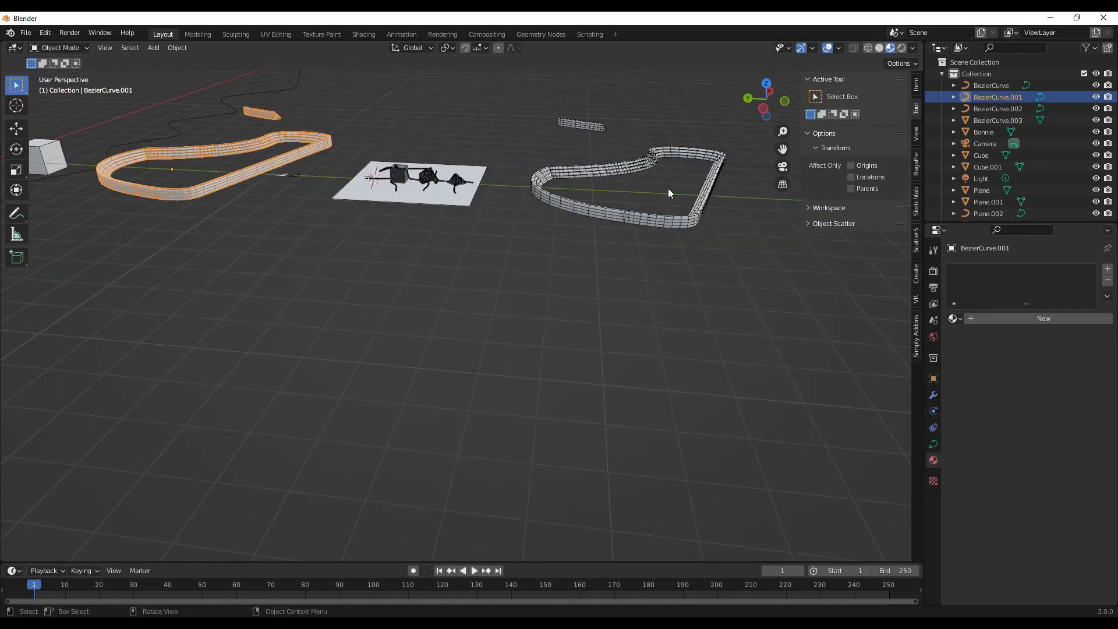
Select the converted mesh loop, inspect its faces briefly in Edit Mode, and return to Object Mode
scroll(668, 192, up, 4)
click(743, 188)
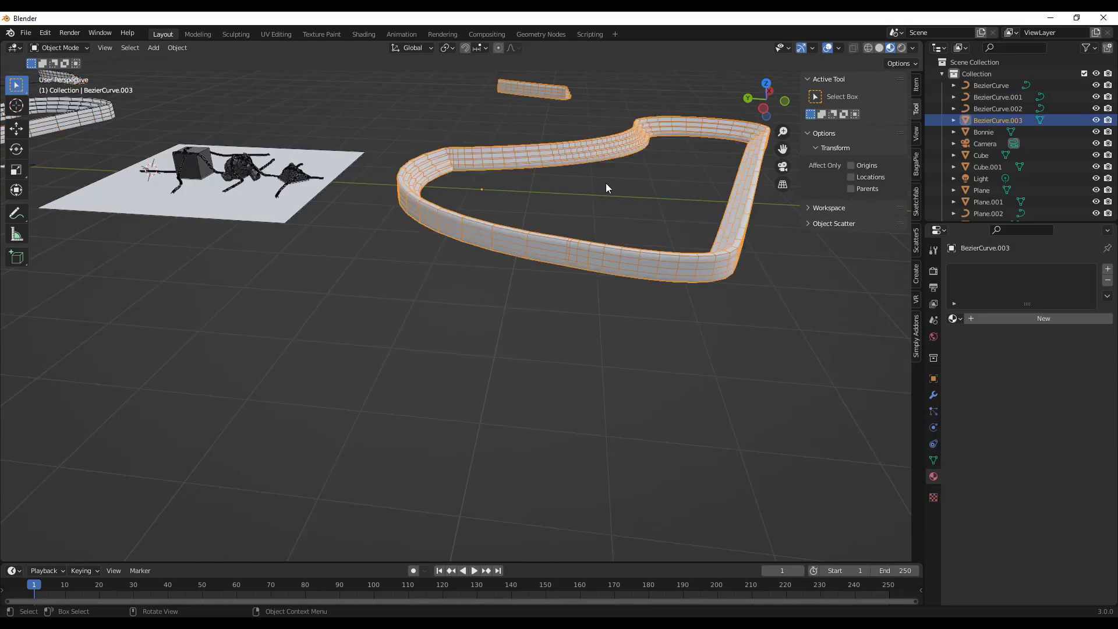
scroll(721, 186, down, 2)
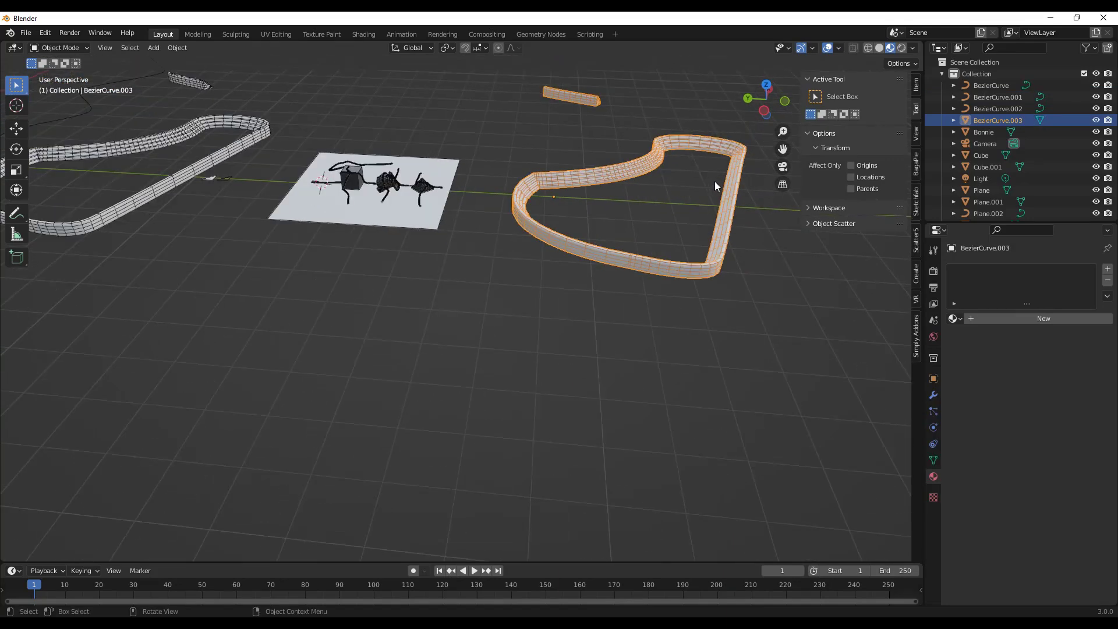
key(Tab)
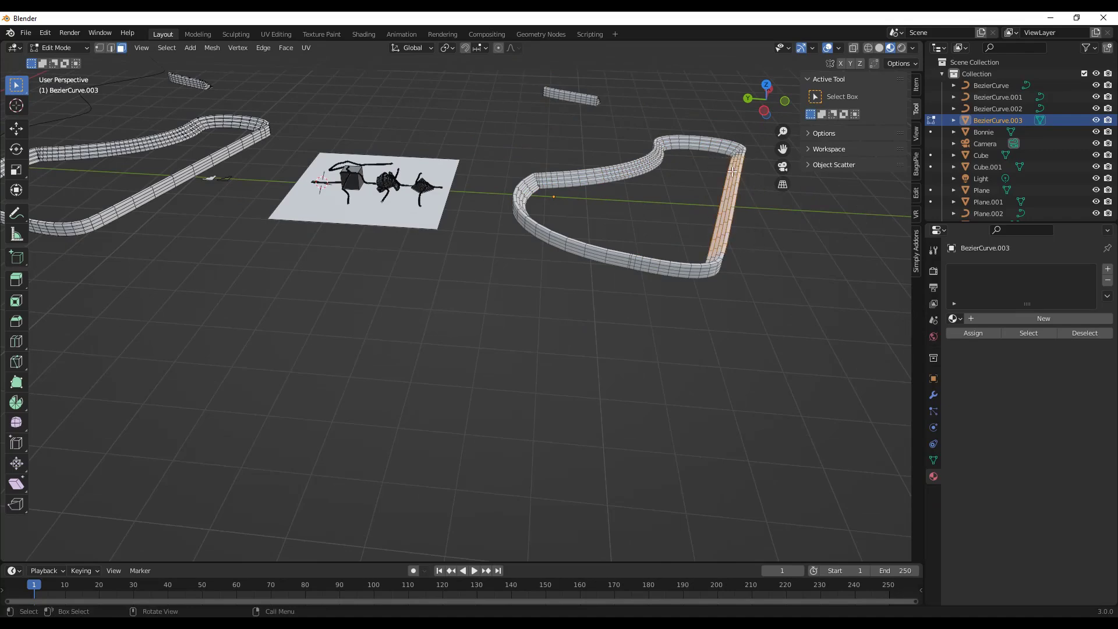
key(Tab)
scroll(740, 204, up, 3)
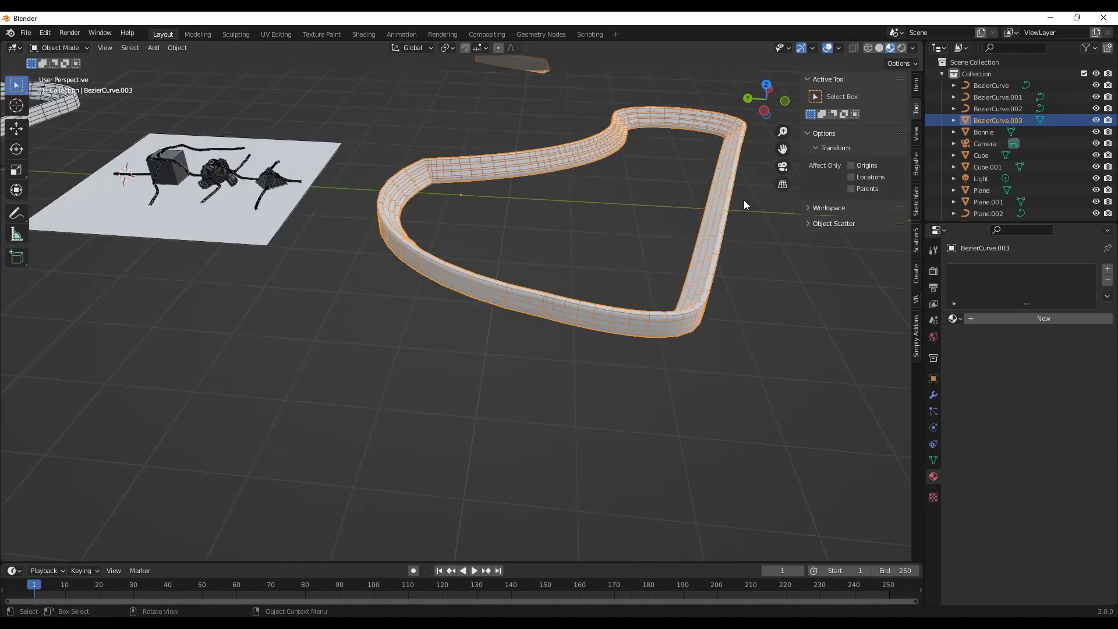